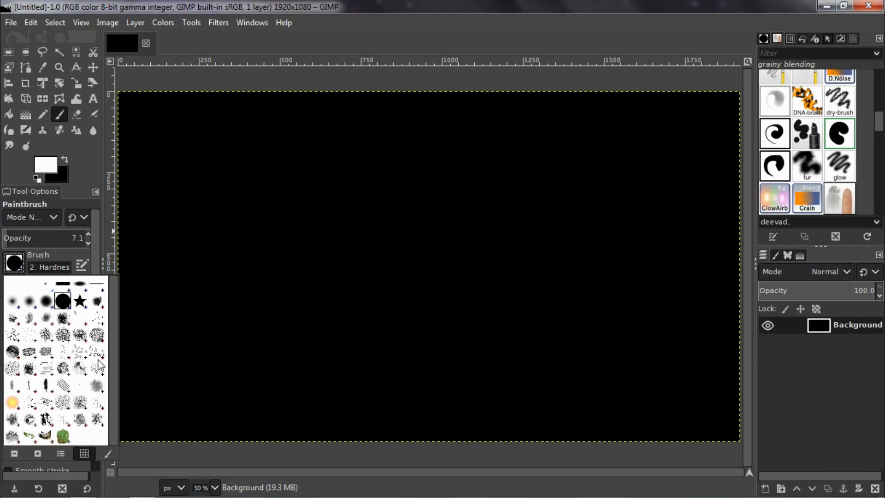
# - Choose the Bristles 01 brush and enlarge the thumbnails in the paintbrush's brush list
pyautogui.click(96, 318)
pyautogui.click(16, 266)
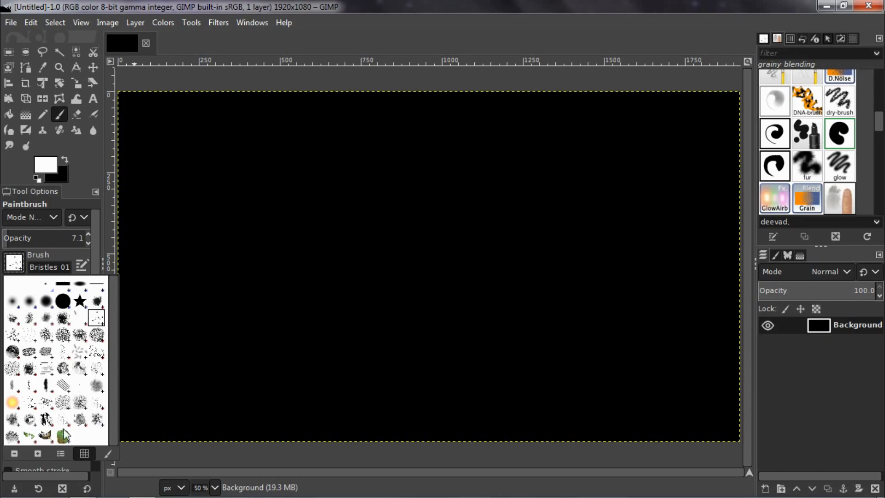
pyautogui.click(38, 450)
pyautogui.click(38, 450)
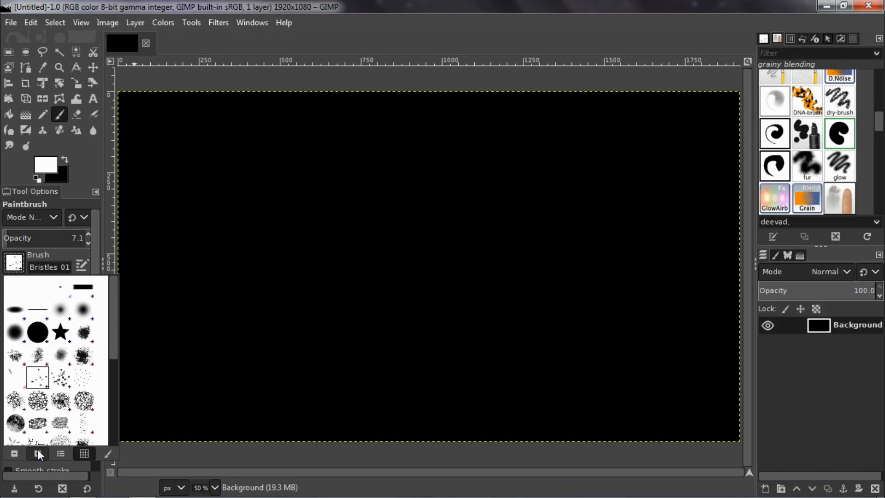
pyautogui.click(37, 449)
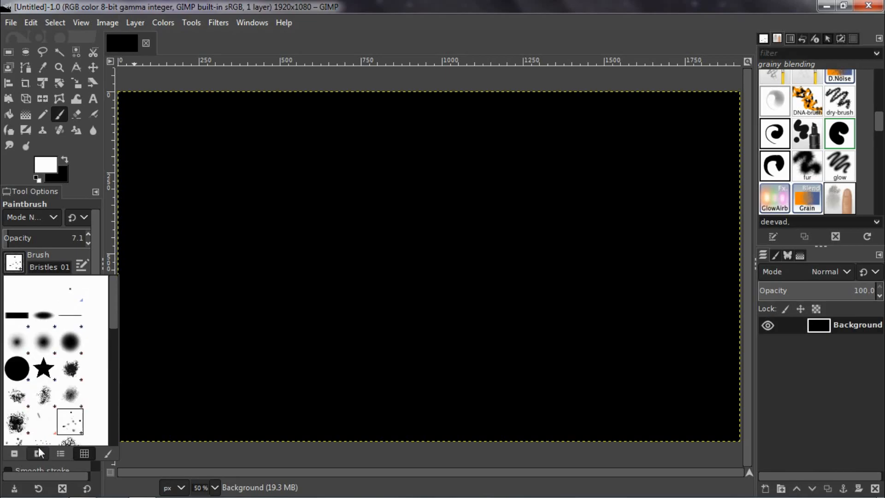
pyautogui.click(37, 448)
pyautogui.click(38, 448)
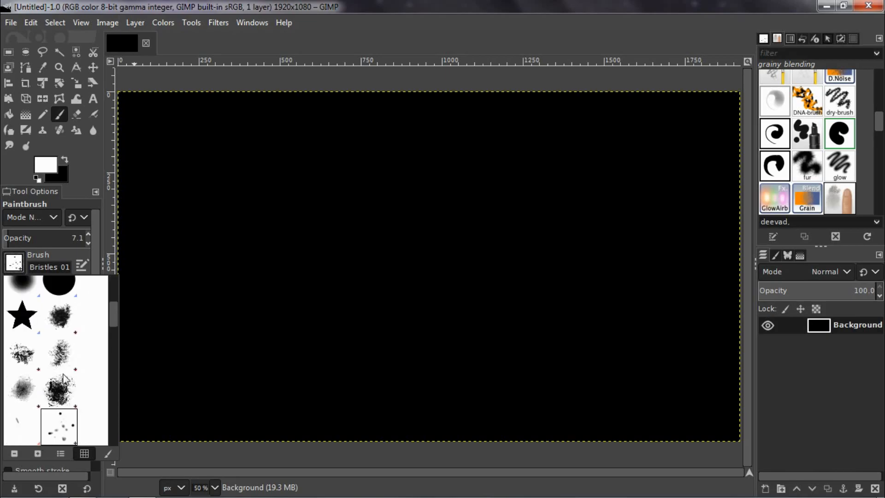
# - Examine the brushes around Bristles 01 in the enlarged brush list, then close the list
pyautogui.scroll(-4, 63, 378)
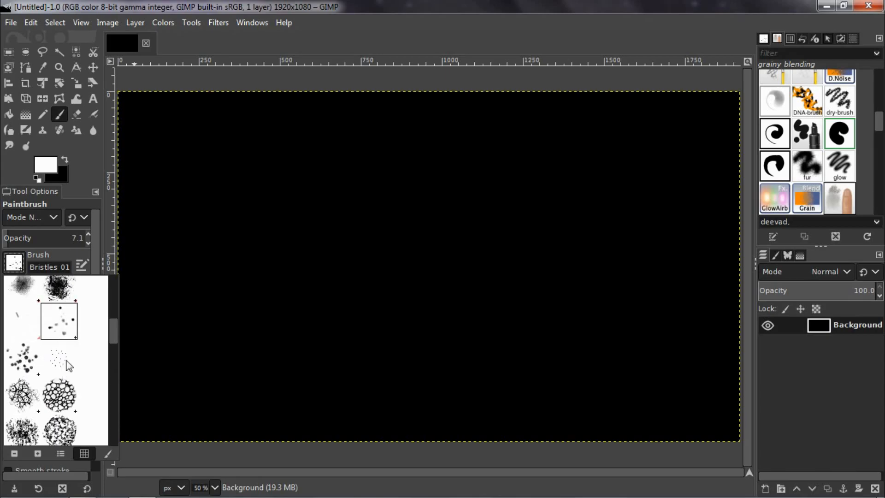
pyautogui.scroll(-6, 60, 328)
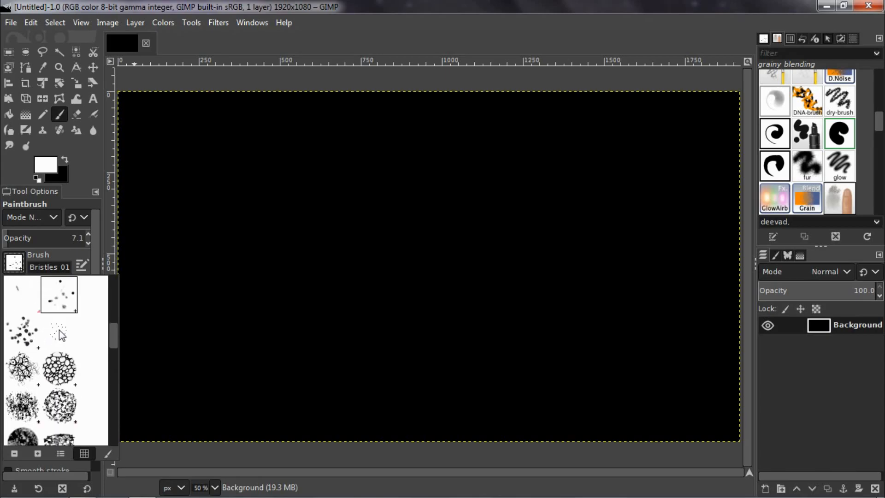
pyautogui.scroll(-3, 60, 335)
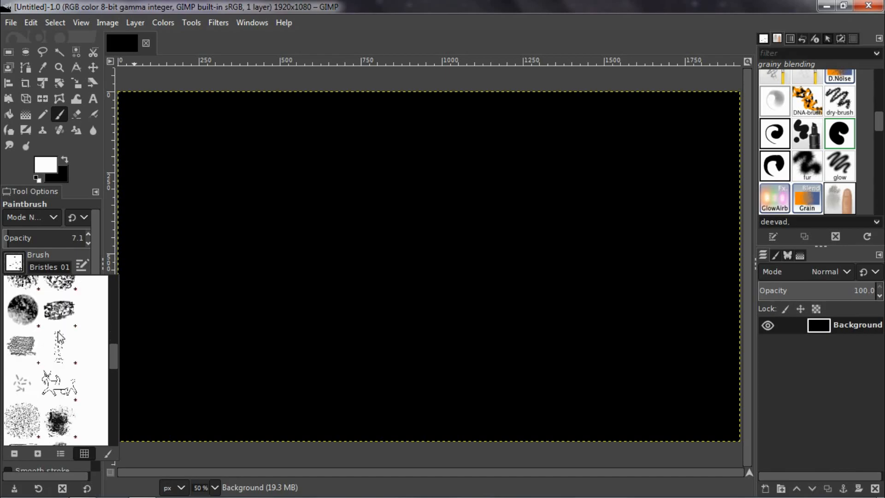
pyautogui.scroll(4, 58, 337)
pyautogui.scroll(-3, 57, 335)
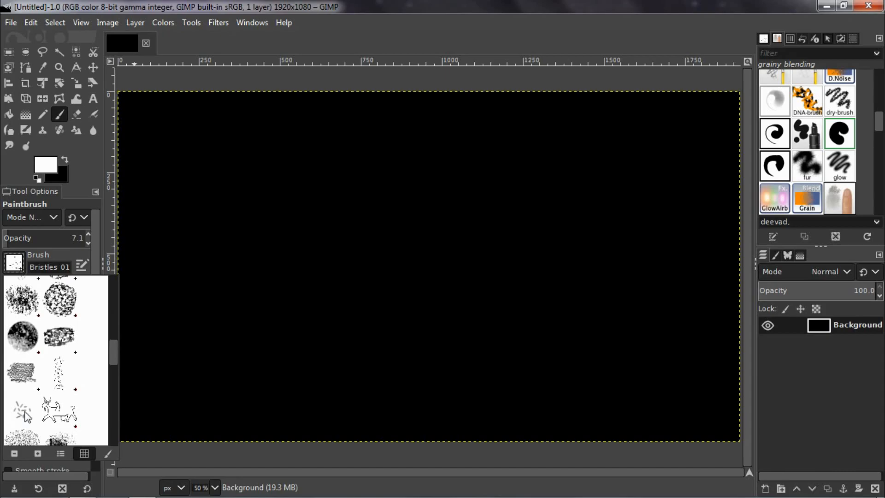
pyautogui.scroll(5, 28, 406)
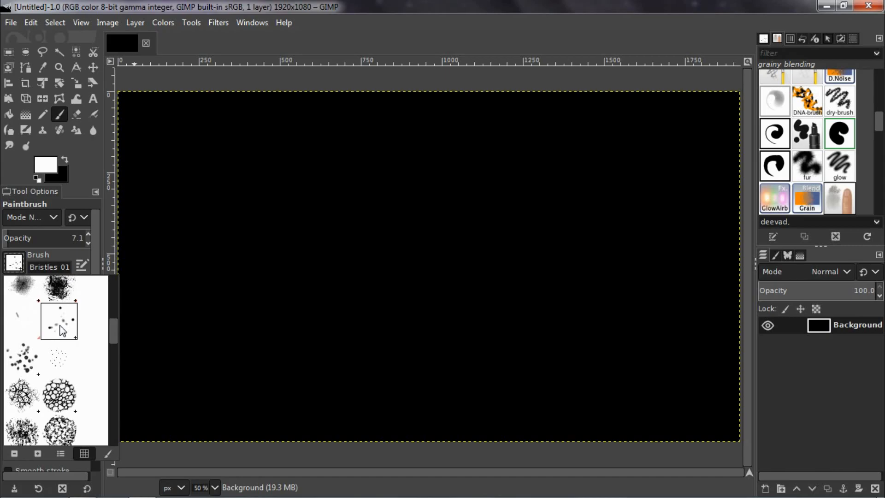
pyautogui.click(304, 262)
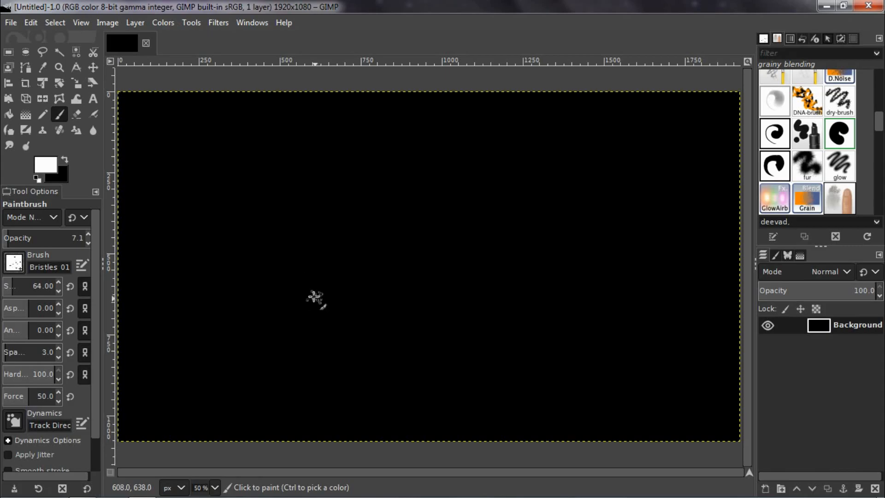
# - Try a brush size of 175.27 with Pressure Opacity dynamics on the upper-left canvas area and undo the marks
pyautogui.click(19, 419)
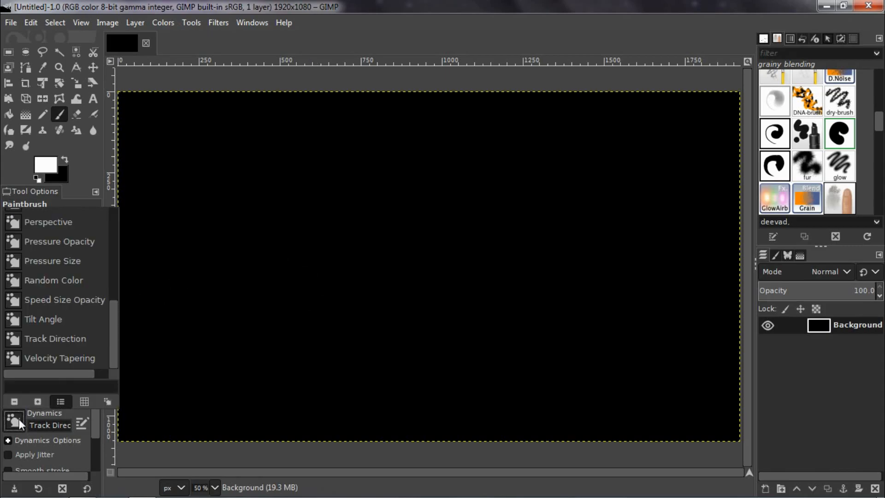
pyautogui.click(54, 241)
pyautogui.moveTo(25, 282); pyautogui.dragTo(21, 282)
pyautogui.moveTo(201, 205)
pyautogui.mouseDown()
pyautogui.moveTo(237, 199)
pyautogui.moveTo(265, 210)
pyautogui.mouseUp()
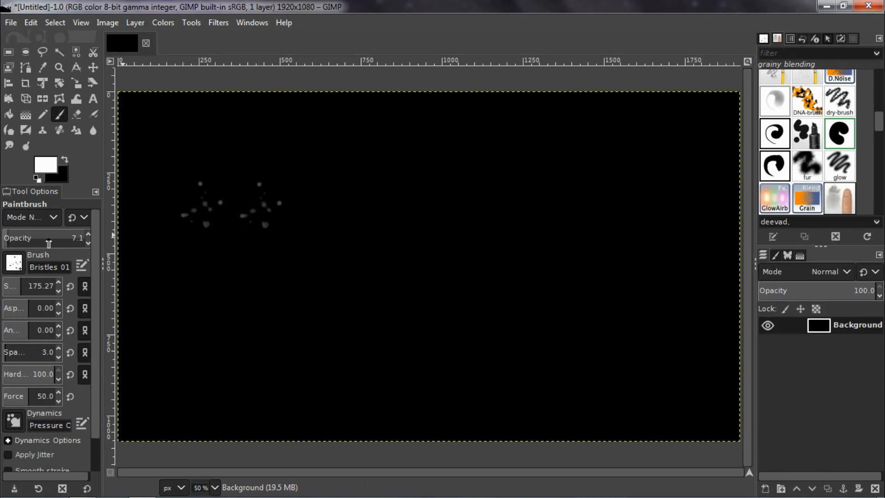
pyautogui.hotkey('ctrl', 'z')
# - Set the brush opacity to 100, test it with three white stamps in a row on the canvas and undo them
pyautogui.moveTo(49, 243); pyautogui.dragTo(90, 240)
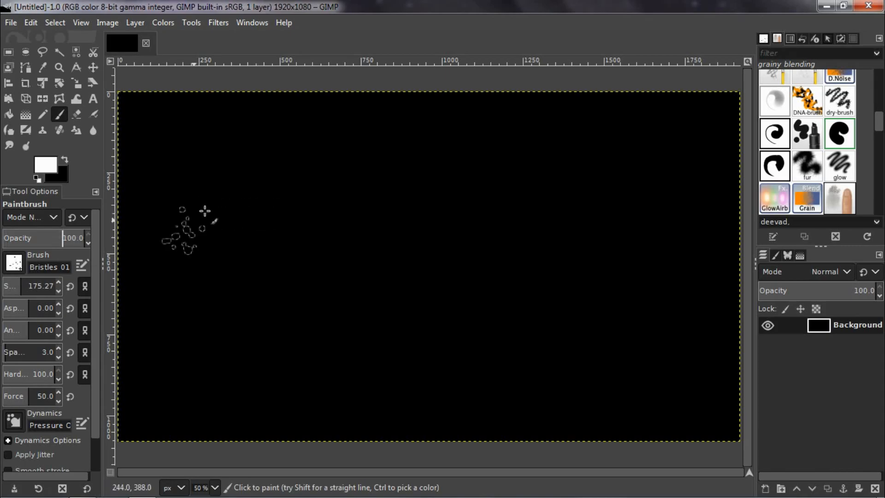
pyautogui.moveTo(207, 205); pyautogui.dragTo(206, 206)
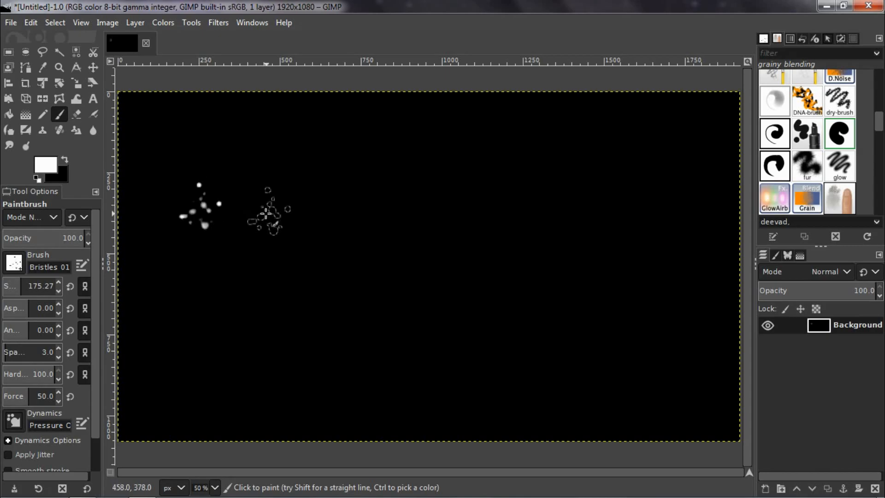
pyautogui.click(266, 213)
pyautogui.click(338, 212)
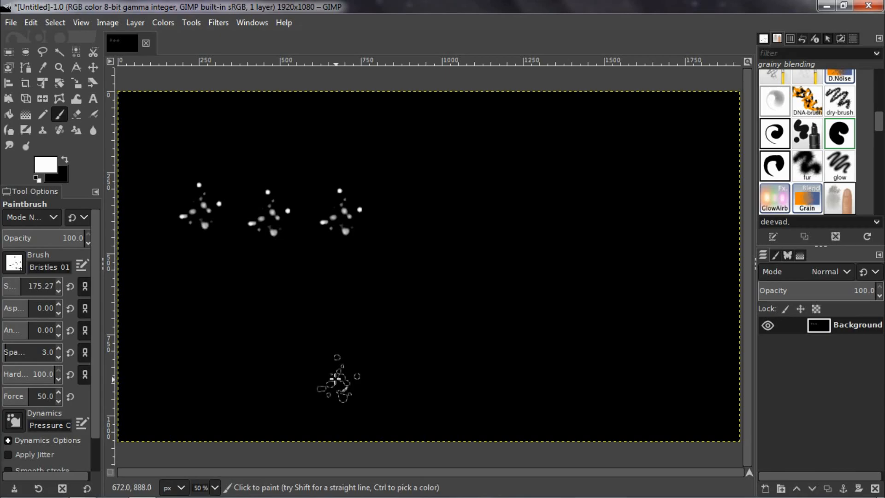
pyautogui.press('ctrl')
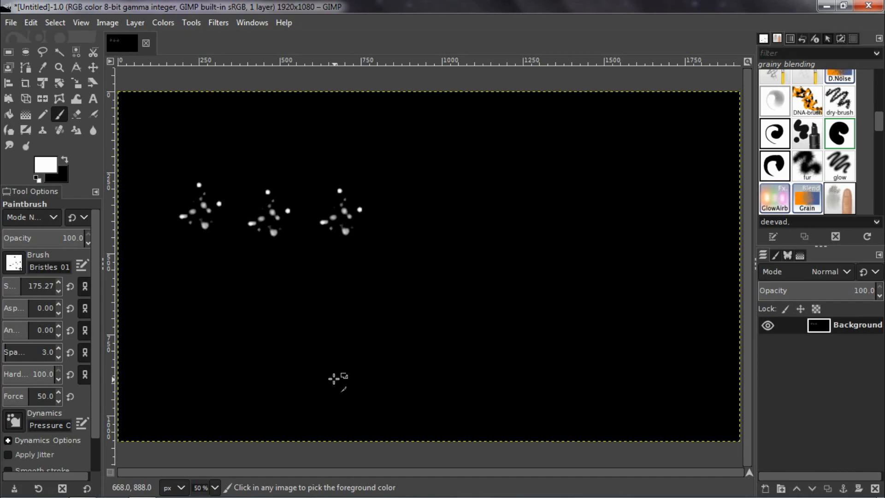
pyautogui.hotkey('ctrl', 'z')
pyautogui.hotkey('ctrl', 'z')
pyautogui.hotkey('ctrl', 'z')
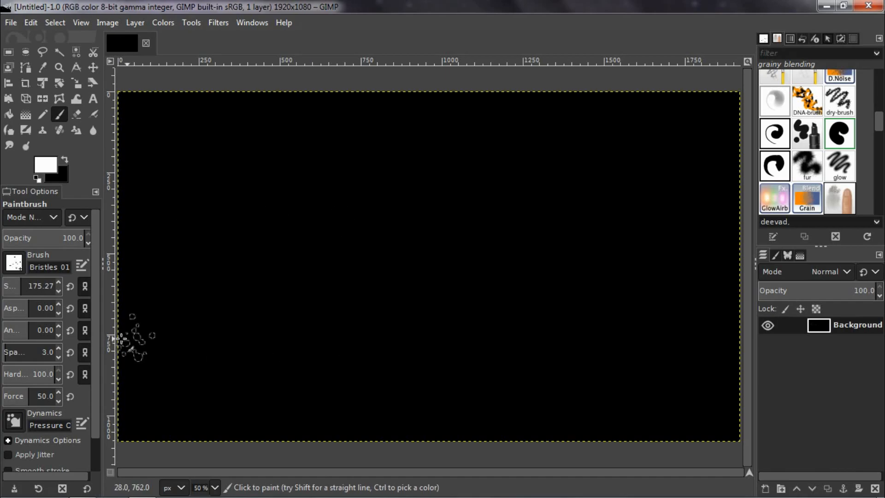
# - Set the brush dynamics to Track Direction, test it with three stamps and a swirling stroke, and undo all the marks
pyautogui.click(16, 422)
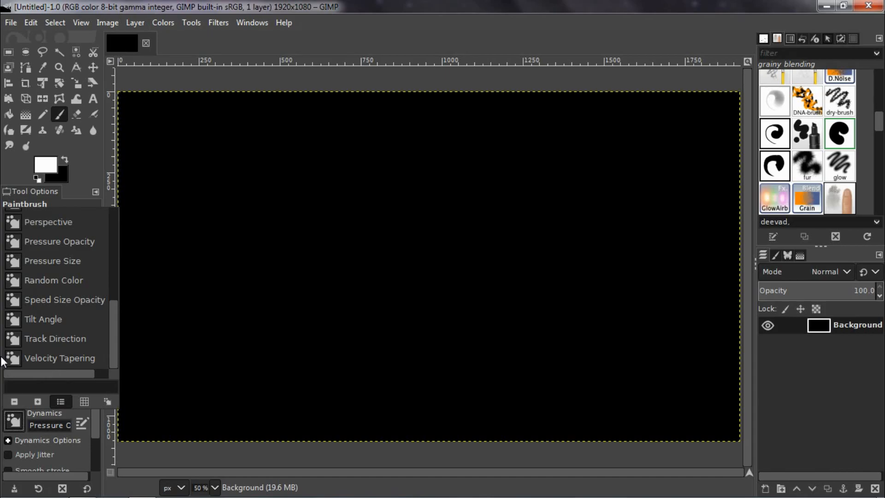
pyautogui.click(52, 343)
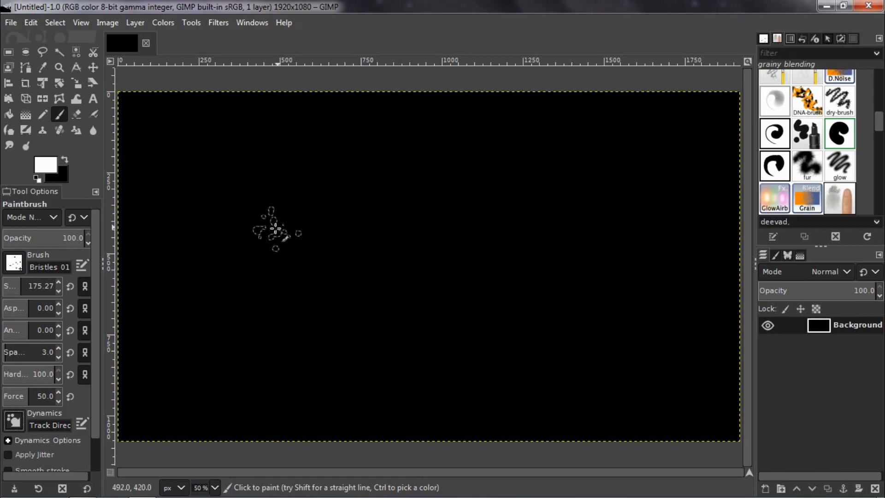
pyautogui.click(186, 202)
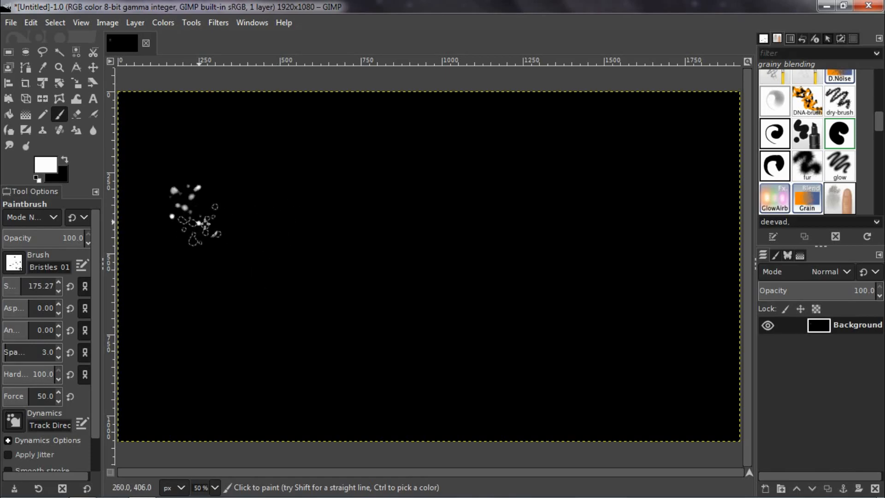
pyautogui.click(245, 222)
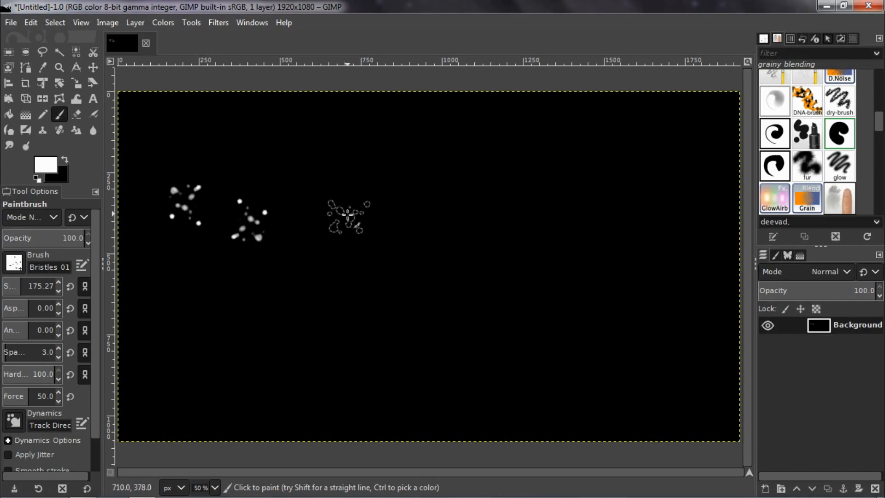
pyautogui.click(349, 217)
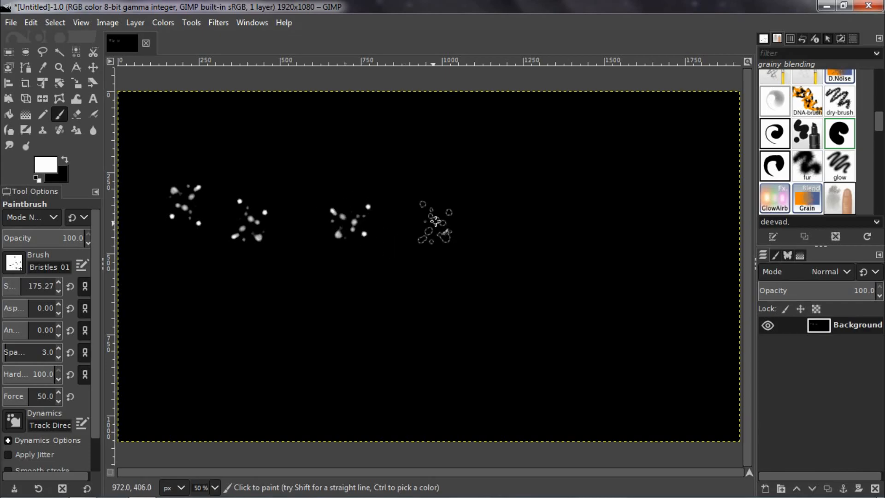
pyautogui.moveTo(441, 217)
pyautogui.mouseDown()
pyautogui.moveTo(431, 240)
pyautogui.moveTo(480, 198)
pyautogui.moveTo(514, 228)
pyautogui.moveTo(505, 206)
pyautogui.moveTo(538, 257)
pyautogui.mouseUp()
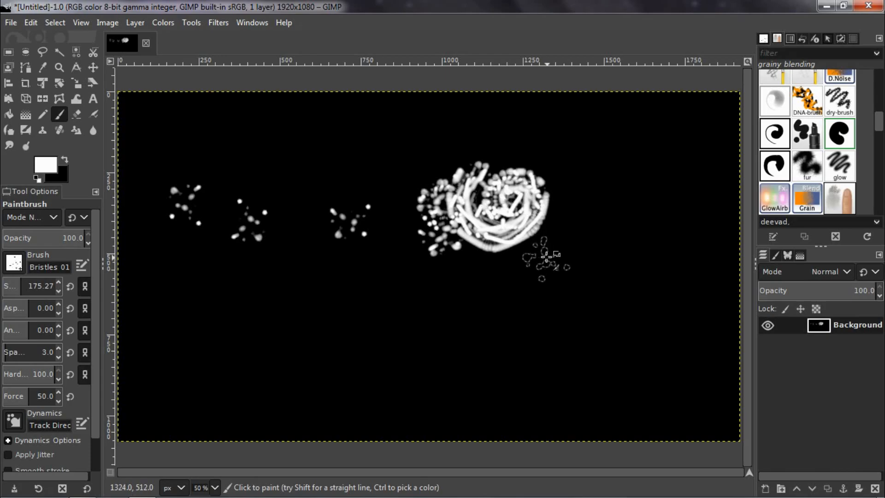
pyautogui.hotkey('ctrl', 'z')
pyautogui.hotkey('ctrl', 'z')
pyautogui.hotkey('ctrl', 'z')
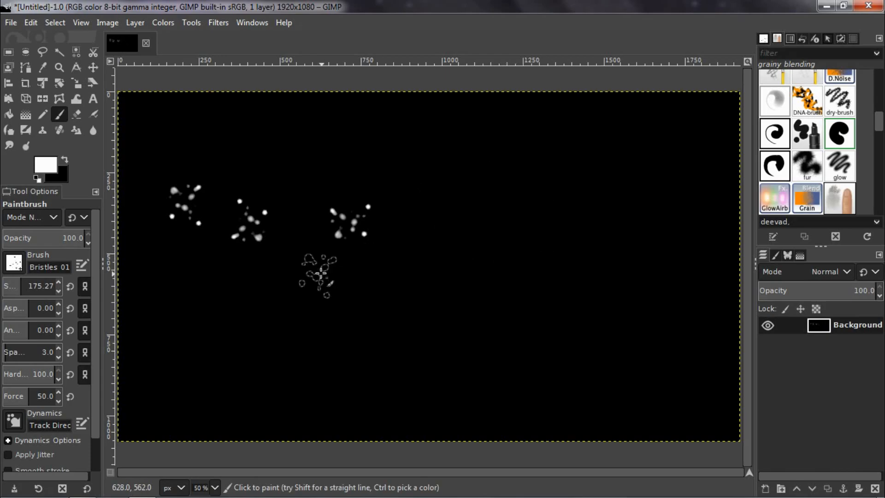
pyautogui.hotkey('ctrl', 'z')
pyautogui.hotkey('ctrl', 'z')
pyautogui.hotkey('ctrl', 'z')
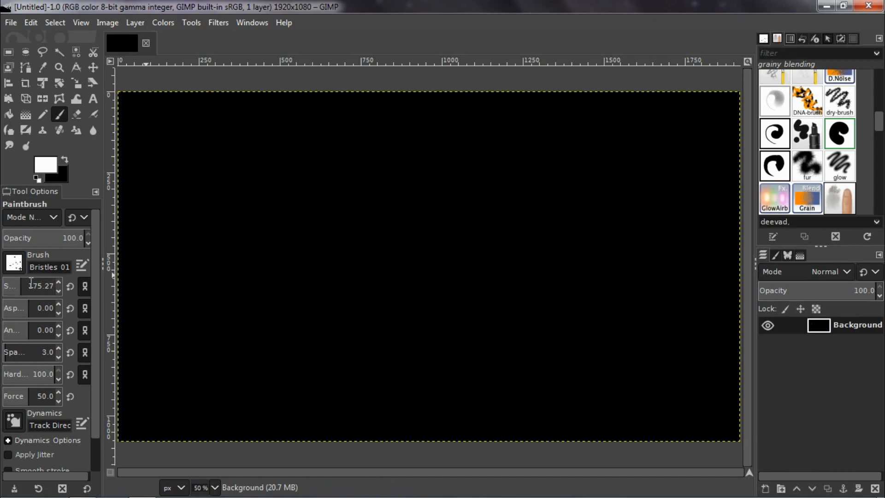
# - Set the brush size to 341.44, test it with six stamps spread across the canvas and undo them all
pyautogui.click(29, 282)
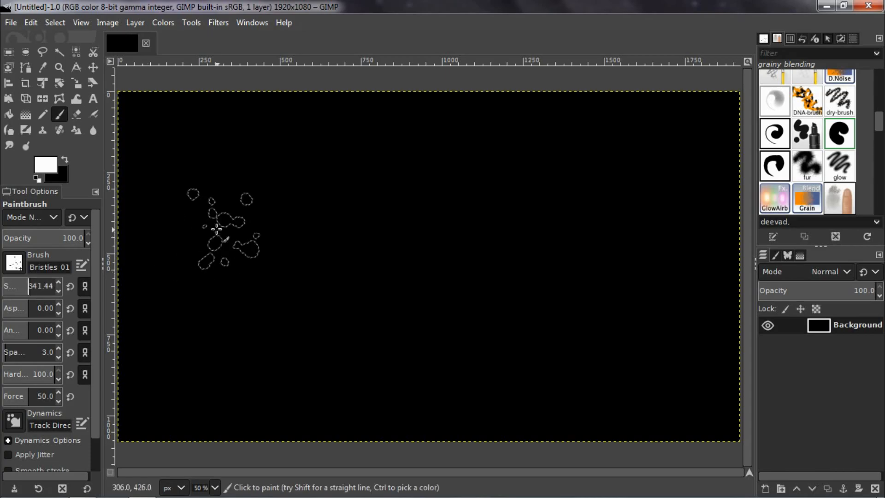
pyautogui.moveTo(217, 231)
pyautogui.mouseDown()
pyautogui.moveTo(234, 223)
pyautogui.moveTo(286, 237)
pyautogui.moveTo(253, 239)
pyautogui.moveTo(233, 222)
pyautogui.moveTo(276, 223)
pyautogui.mouseUp()
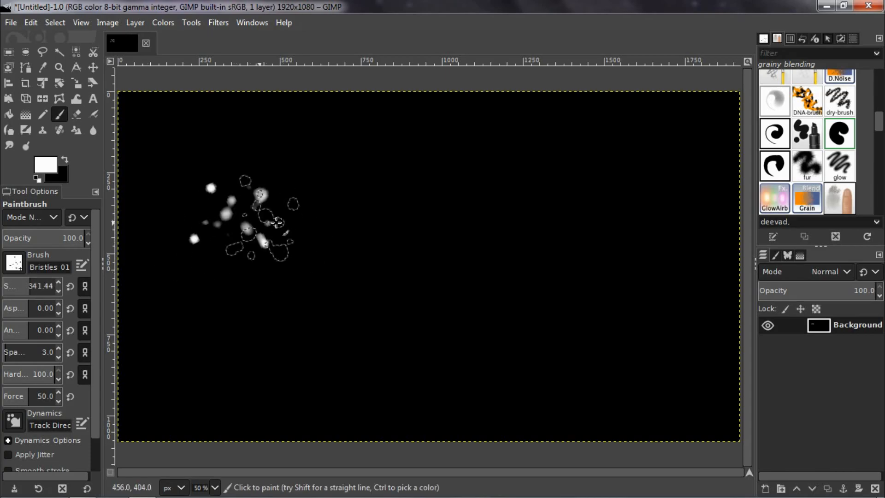
pyautogui.click(253, 322)
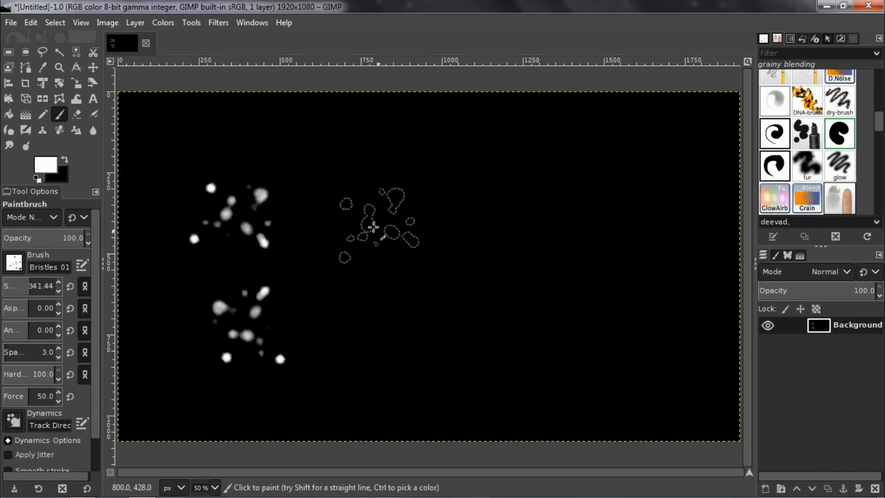
pyautogui.click(363, 215)
pyautogui.click(375, 389)
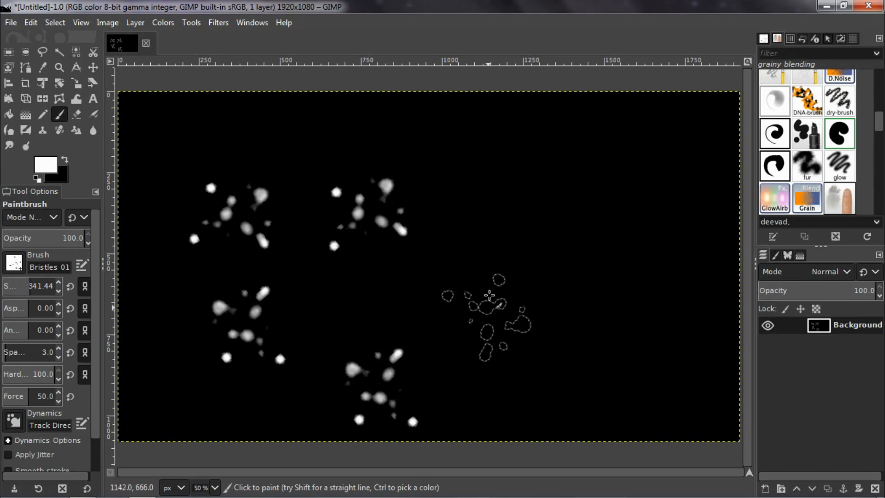
pyautogui.click(482, 291)
pyautogui.click(518, 153)
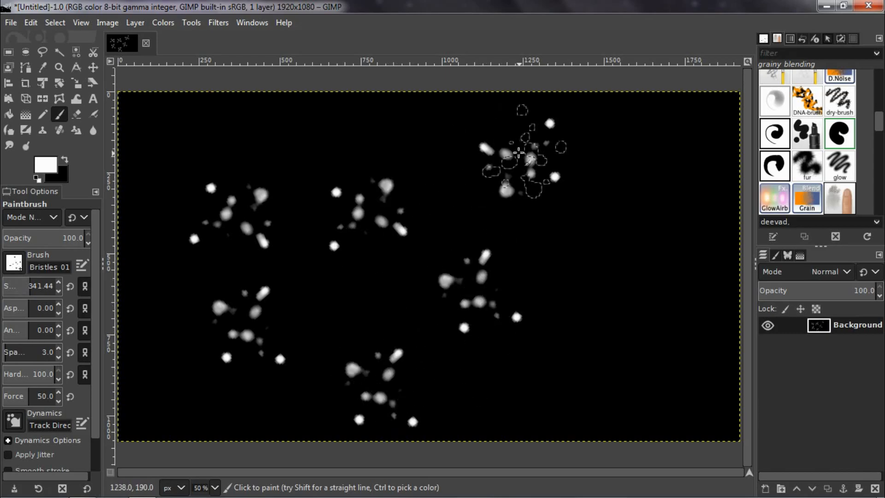
pyautogui.press('ctrl')
pyautogui.hotkey('ctrl', 'z')
pyautogui.hotkey('ctrl', 'z')
pyautogui.hotkey('ctrl', 'z')
pyautogui.hotkey('ctrl', 'z')
pyautogui.hotkey('ctrl', 'z')
pyautogui.hotkey('ctrl', 'z')
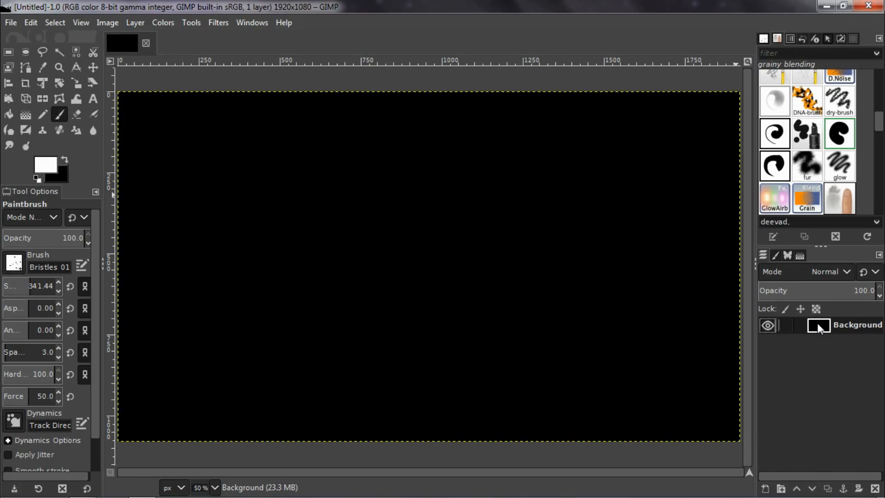
# - Create a new layer named Embers filled with Transparency above the background and make it the active layer
pyautogui.rightClick(849, 317)
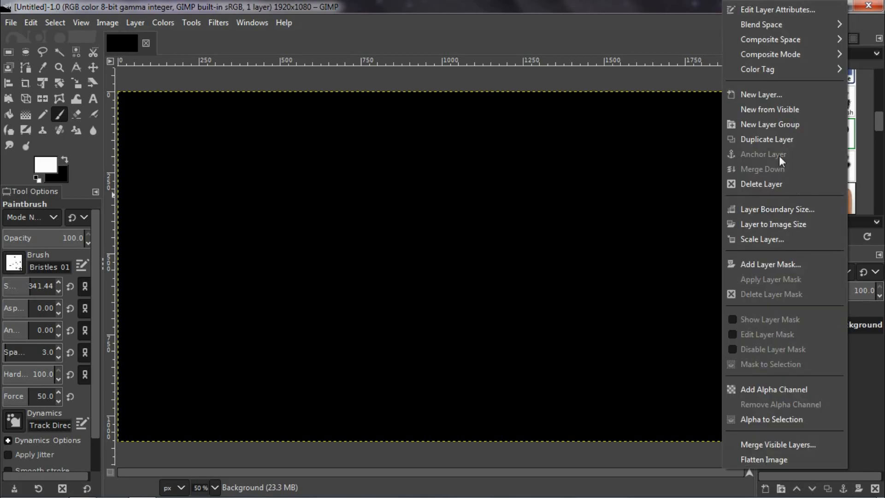
pyautogui.click(757, 95)
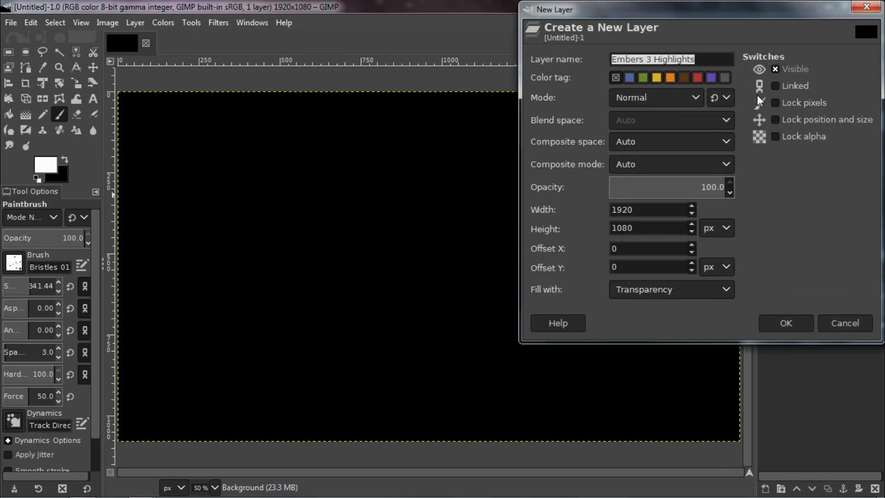
pyautogui.write('Embers')
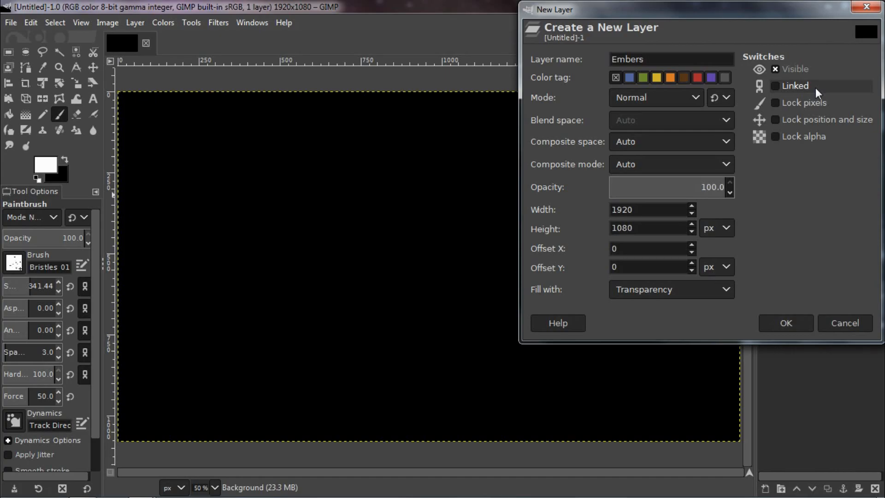
pyautogui.click(688, 297)
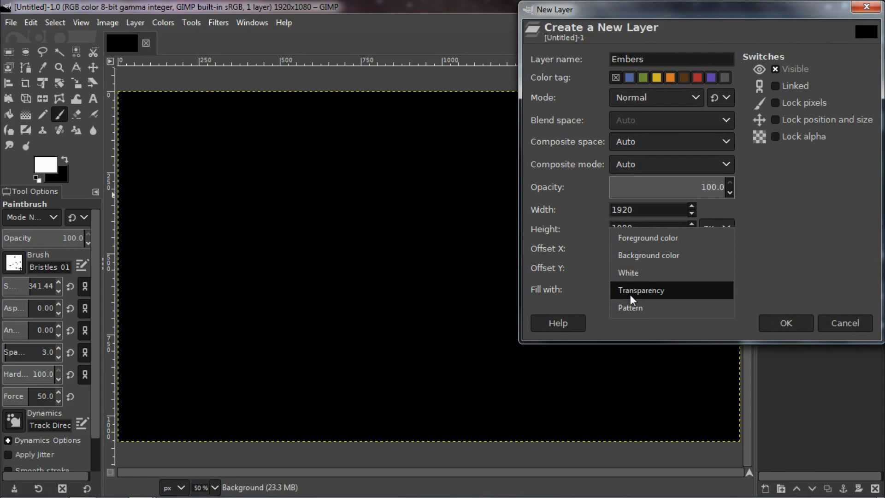
pyautogui.click(764, 278)
pyautogui.click(780, 322)
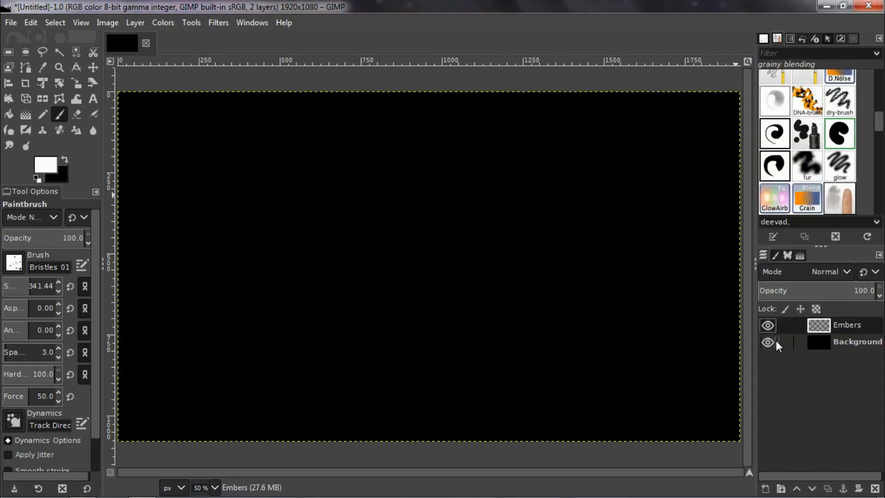
pyautogui.click(820, 340)
pyautogui.click(819, 327)
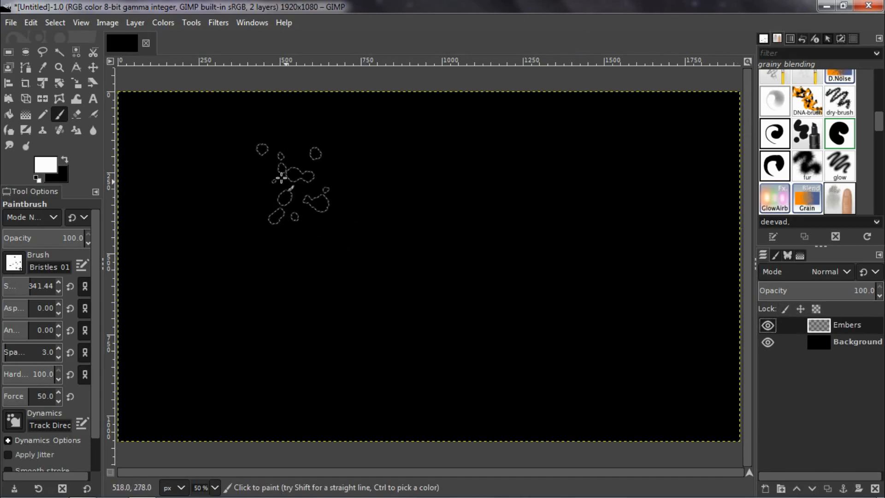
# - Stamp white ember clusters with the Bristles 01 brush across the canvas, densest in the left half and lower middle, sparse at the upper right
pyautogui.moveTo(278, 173)
pyautogui.mouseDown()
pyautogui.moveTo(303, 178)
pyautogui.moveTo(291, 142)
pyautogui.moveTo(283, 153)
pyautogui.moveTo(347, 236)
pyautogui.moveTo(349, 253)
pyautogui.moveTo(330, 256)
pyautogui.mouseUp()
pyautogui.click(244, 318)
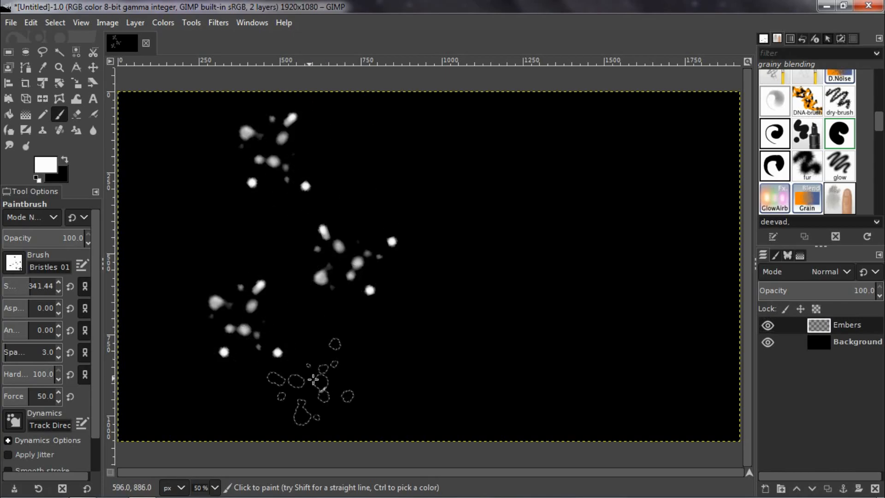
pyautogui.click(329, 383)
pyautogui.click(425, 313)
pyautogui.click(484, 378)
pyautogui.click(644, 414)
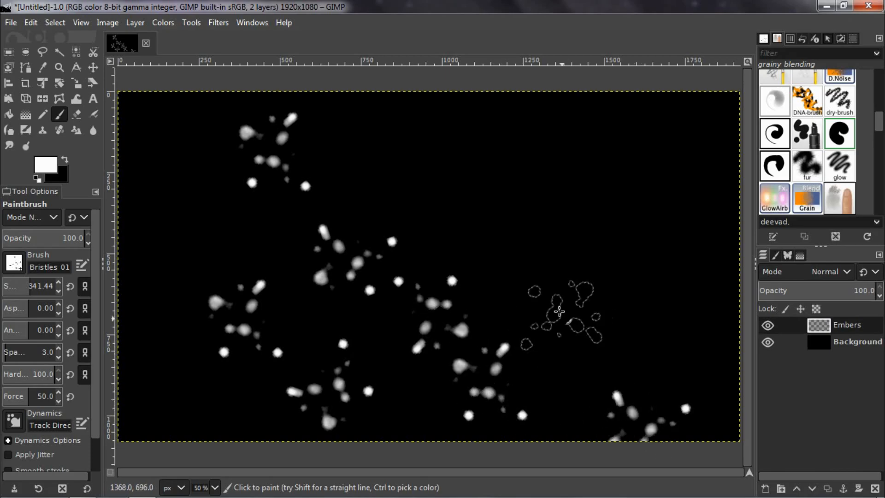
pyautogui.click(557, 308)
pyautogui.click(418, 200)
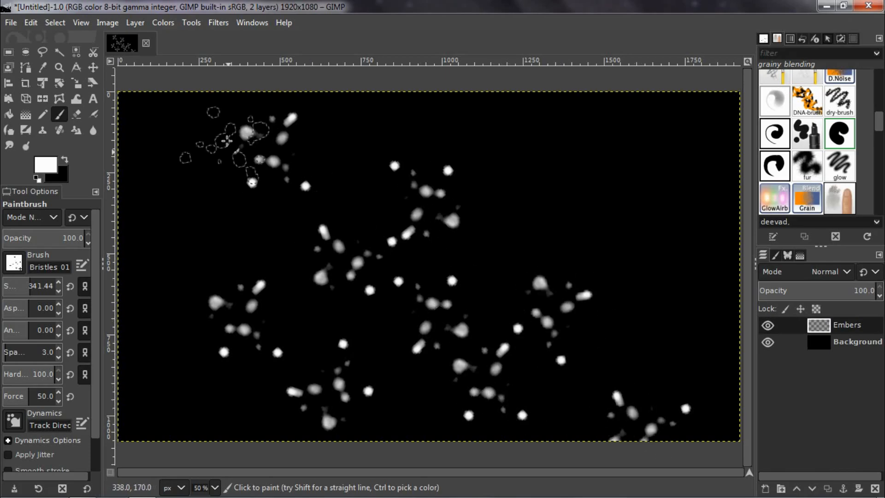
pyautogui.click(210, 103)
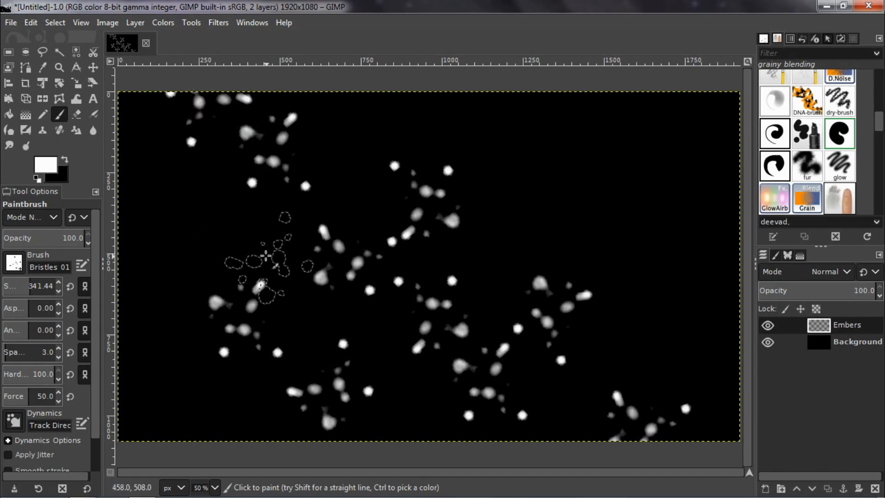
pyautogui.click(177, 390)
pyautogui.click(236, 227)
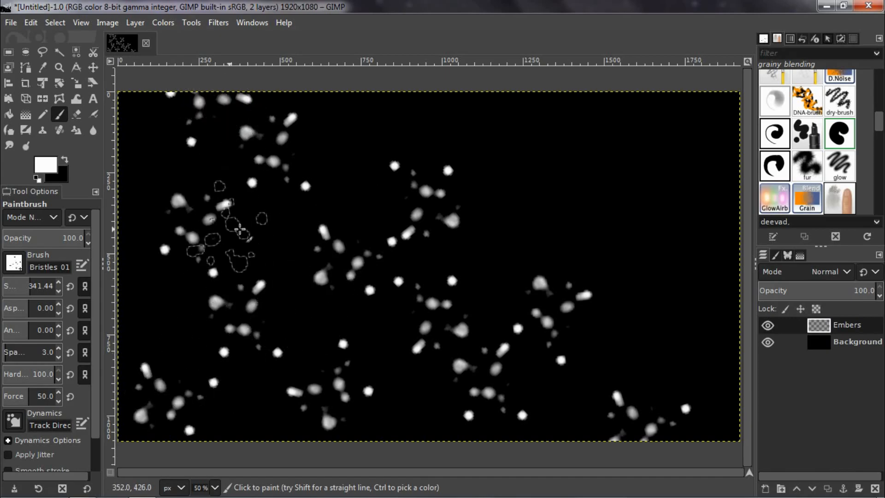
pyautogui.click(270, 355)
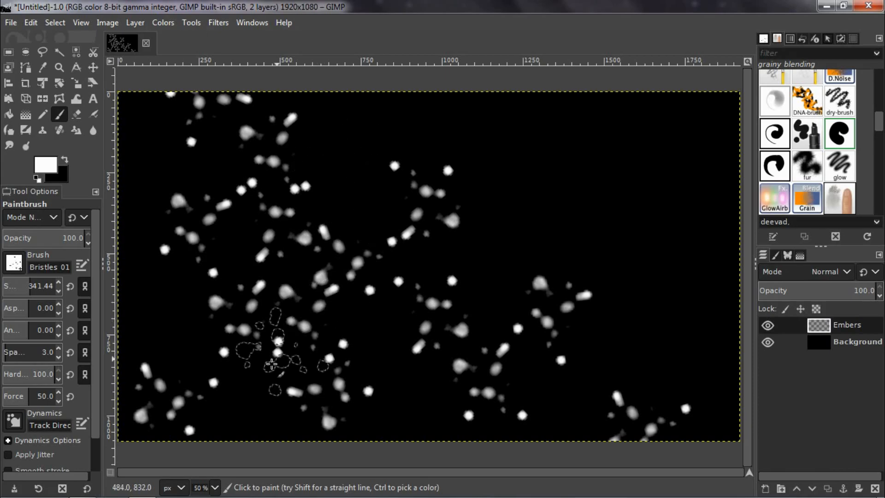
pyautogui.moveTo(385, 324)
pyautogui.mouseDown()
pyautogui.moveTo(365, 362)
pyautogui.moveTo(481, 322)
pyautogui.moveTo(346, 228)
pyautogui.moveTo(431, 254)
pyautogui.moveTo(466, 318)
pyautogui.moveTo(419, 388)
pyautogui.moveTo(526, 397)
pyautogui.moveTo(537, 311)
pyautogui.moveTo(504, 154)
pyautogui.moveTo(517, 162)
pyautogui.moveTo(504, 244)
pyautogui.mouseUp()
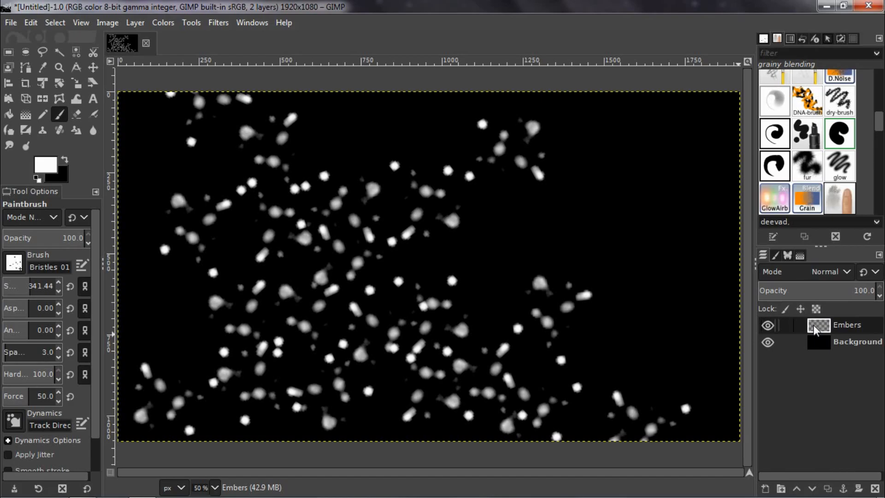
# - Choose the round 2. Hardness brush with hardness 75 and size 51, test a short stroke near the upper-left embers and undo it
pyautogui.click(13, 263)
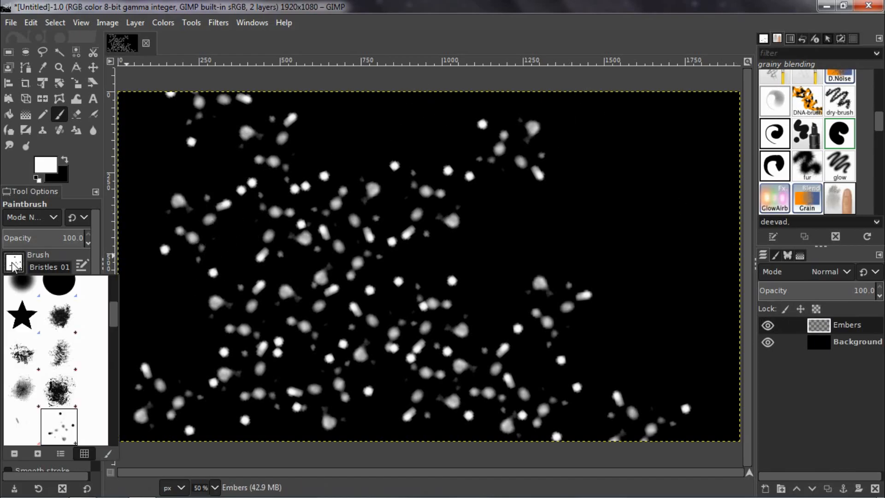
pyautogui.click(13, 453)
pyautogui.scroll(3, 70, 399)
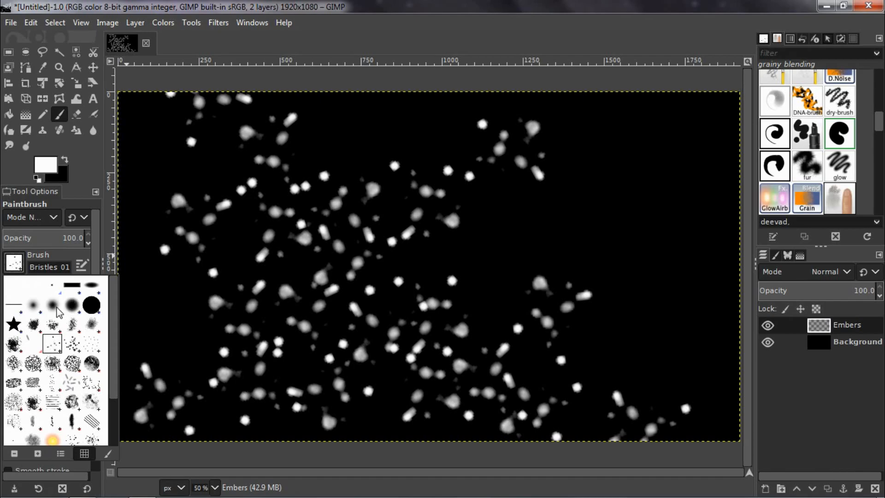
pyautogui.click(72, 308)
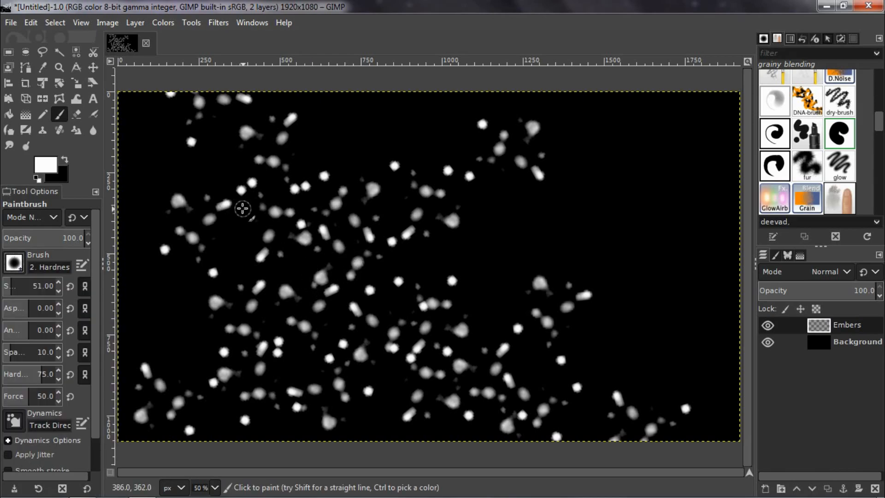
pyautogui.moveTo(234, 208); pyautogui.dragTo(228, 209)
pyautogui.hotkey('ctrl', 'z')
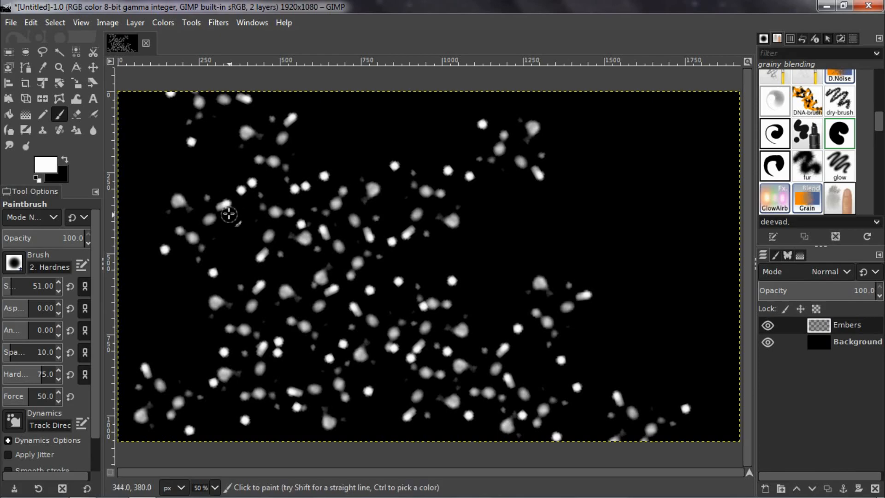
# - Switch to the Eraser and remove surplus ember spots along the left side and upper-left area of the canvas
pyautogui.press('shift')
pyautogui.hotkey('shift', 'e')
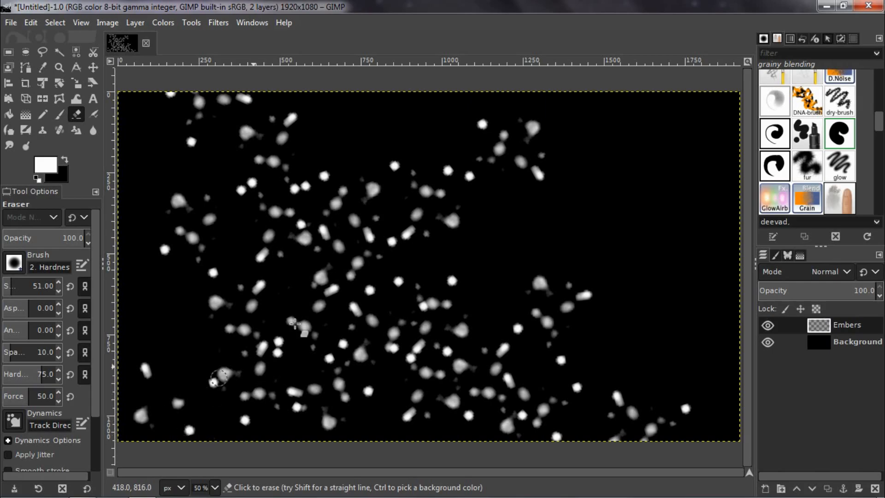
pyautogui.moveTo(272, 269); pyautogui.dragTo(252, 308)
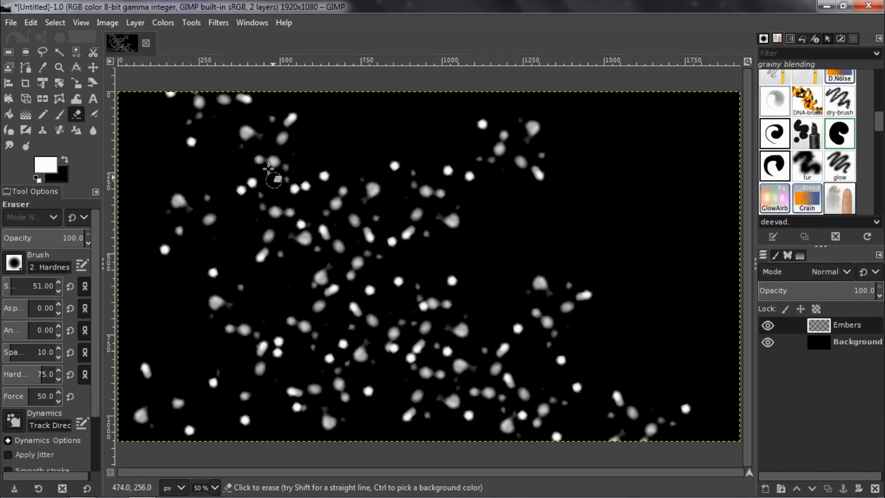
pyautogui.click(265, 203)
pyautogui.click(268, 234)
pyautogui.moveTo(306, 281)
pyautogui.mouseDown()
pyautogui.moveTo(281, 296)
pyautogui.moveTo(216, 263)
pyautogui.moveTo(186, 224)
pyautogui.moveTo(171, 226)
pyautogui.mouseUp()
pyautogui.moveTo(225, 100); pyautogui.dragTo(295, 149)
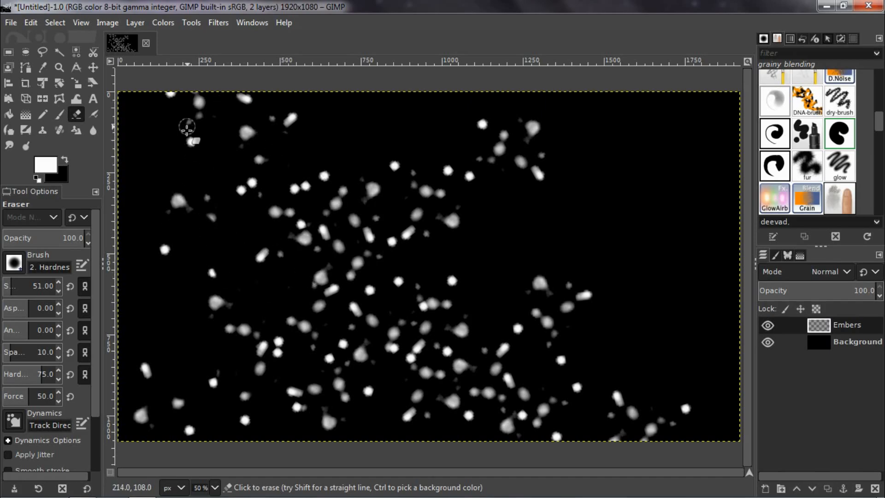
# - Erase surplus spots in the upper middle and the larger embers of the upper-right cluster
pyautogui.click(372, 188)
pyautogui.moveTo(445, 218); pyautogui.dragTo(459, 229)
pyautogui.moveTo(535, 119)
pyautogui.mouseDown()
pyautogui.moveTo(483, 150)
pyautogui.moveTo(508, 146)
pyautogui.moveTo(492, 154)
pyautogui.moveTo(519, 157)
pyautogui.moveTo(519, 192)
pyautogui.moveTo(537, 179)
pyautogui.moveTo(535, 152)
pyautogui.moveTo(542, 172)
pyautogui.mouseUp()
pyautogui.moveTo(465, 168)
pyautogui.mouseDown()
pyautogui.moveTo(473, 184)
pyautogui.moveTo(426, 203)
pyautogui.mouseUp()
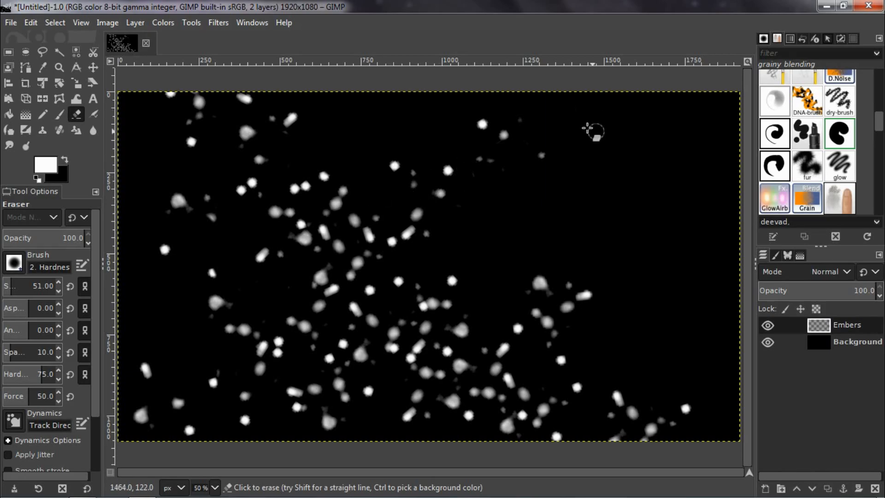
# - Thin out the crowded embers between the canvas's left side and centre, including the close pairs around mid-height
pyautogui.moveTo(368, 250)
pyautogui.mouseDown()
pyautogui.moveTo(361, 271)
pyautogui.moveTo(351, 255)
pyautogui.moveTo(301, 230)
pyautogui.moveTo(296, 236)
pyautogui.moveTo(290, 207)
pyautogui.moveTo(295, 242)
pyautogui.moveTo(294, 164)
pyautogui.moveTo(268, 180)
pyautogui.mouseUp()
pyautogui.click(252, 183)
pyautogui.click(355, 257)
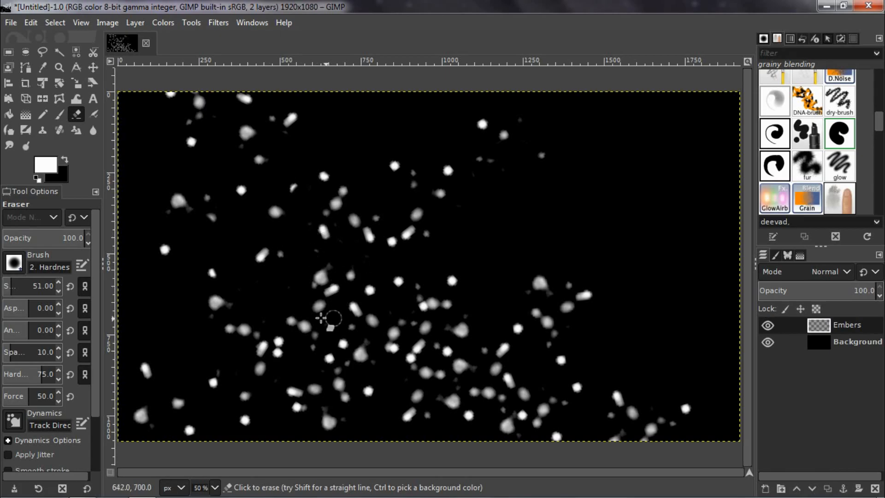
pyautogui.moveTo(312, 312)
pyautogui.mouseDown()
pyautogui.moveTo(319, 352)
pyautogui.moveTo(300, 320)
pyautogui.moveTo(233, 330)
pyautogui.moveTo(259, 323)
pyautogui.mouseUp()
pyautogui.moveTo(274, 359); pyautogui.dragTo(258, 349)
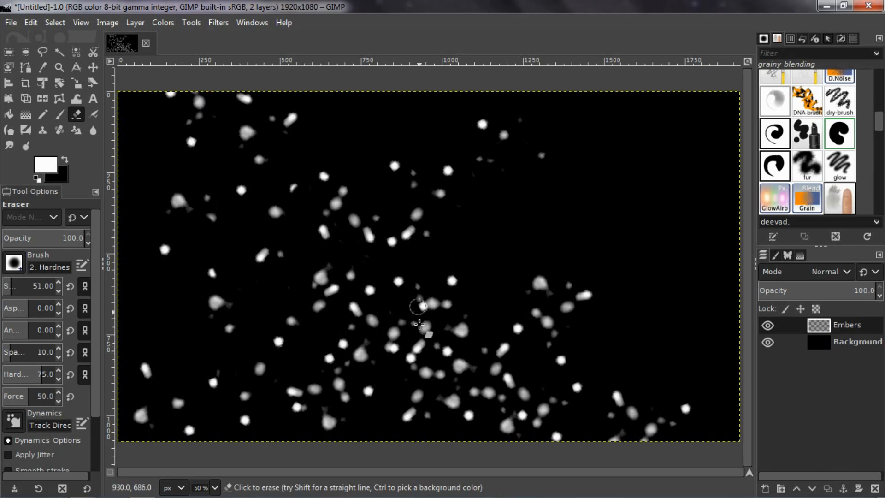
# - Erase surplus embers in the lower-middle and right-hand groups of the canvas, down to the lower-right cluster
pyautogui.moveTo(451, 345); pyautogui.dragTo(445, 351)
pyautogui.moveTo(584, 289); pyautogui.dragTo(588, 307)
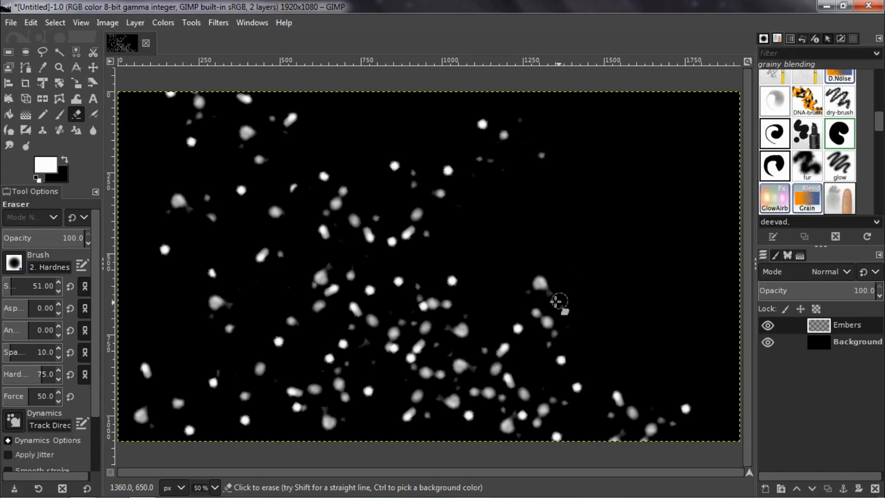
pyautogui.moveTo(518, 289)
pyautogui.mouseDown()
pyautogui.moveTo(567, 312)
pyautogui.moveTo(533, 322)
pyautogui.moveTo(549, 316)
pyautogui.mouseUp()
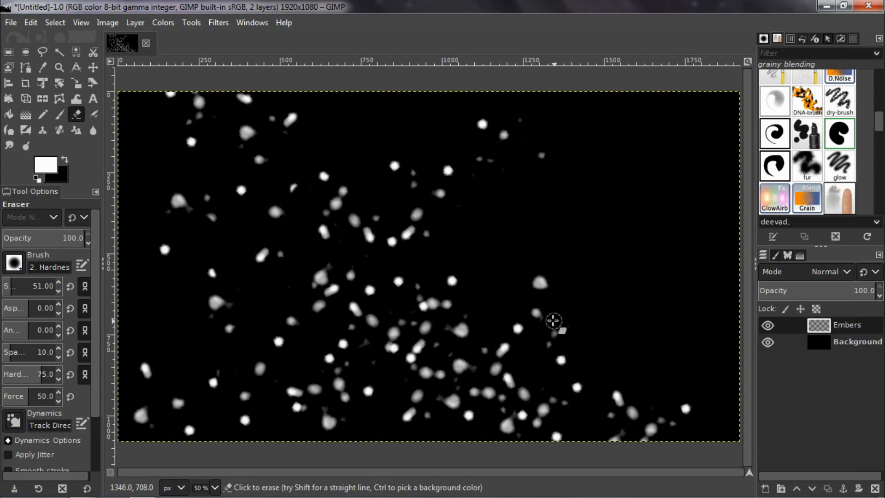
pyautogui.moveTo(636, 408)
pyautogui.mouseDown()
pyautogui.moveTo(682, 434)
pyautogui.moveTo(672, 420)
pyautogui.moveTo(618, 421)
pyautogui.moveTo(629, 436)
pyautogui.mouseUp()
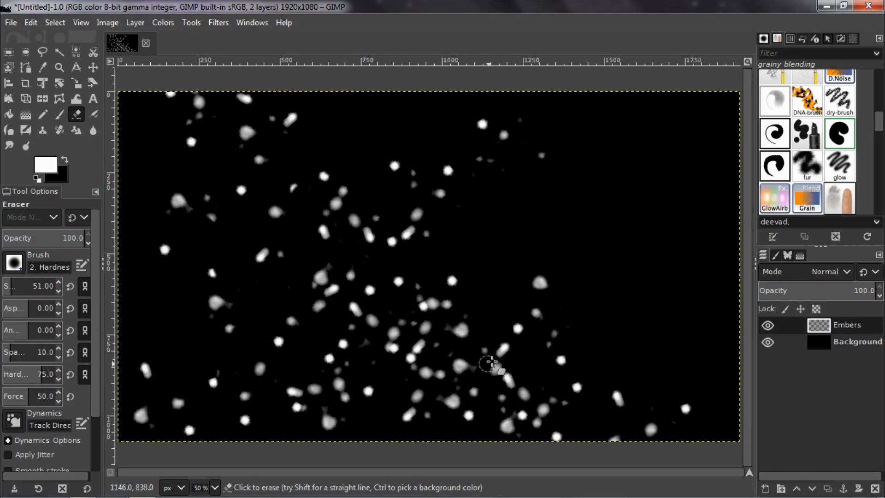
pyautogui.moveTo(507, 338); pyautogui.dragTo(530, 336)
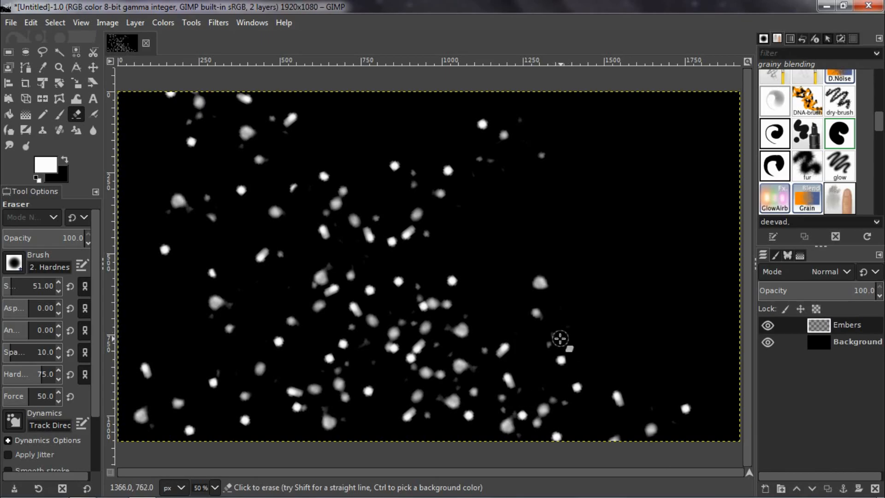
pyautogui.moveTo(569, 387)
pyautogui.mouseDown()
pyautogui.moveTo(577, 416)
pyautogui.moveTo(586, 375)
pyautogui.mouseUp()
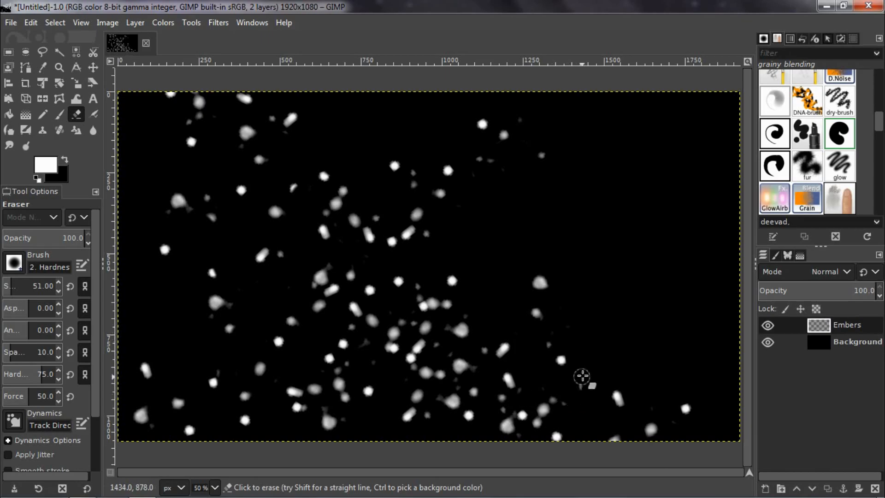
# - Erase more surplus embers from the centre cluster and across the canvas's left half, down to the lower-left corner
pyautogui.moveTo(373, 312)
pyautogui.mouseDown()
pyautogui.moveTo(365, 334)
pyautogui.moveTo(401, 310)
pyautogui.moveTo(331, 347)
pyautogui.moveTo(356, 349)
pyautogui.moveTo(340, 346)
pyautogui.moveTo(353, 363)
pyautogui.moveTo(331, 387)
pyautogui.mouseUp()
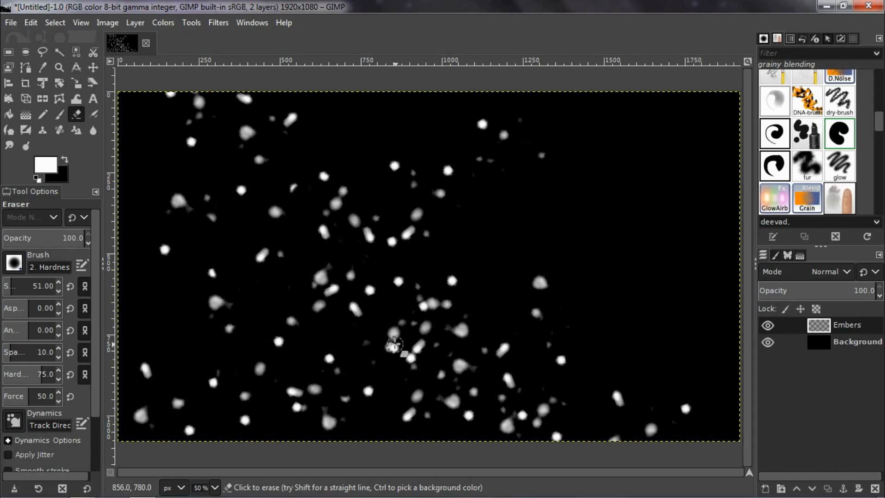
pyautogui.moveTo(288, 340)
pyautogui.mouseDown()
pyautogui.moveTo(287, 395)
pyautogui.moveTo(279, 348)
pyautogui.mouseUp()
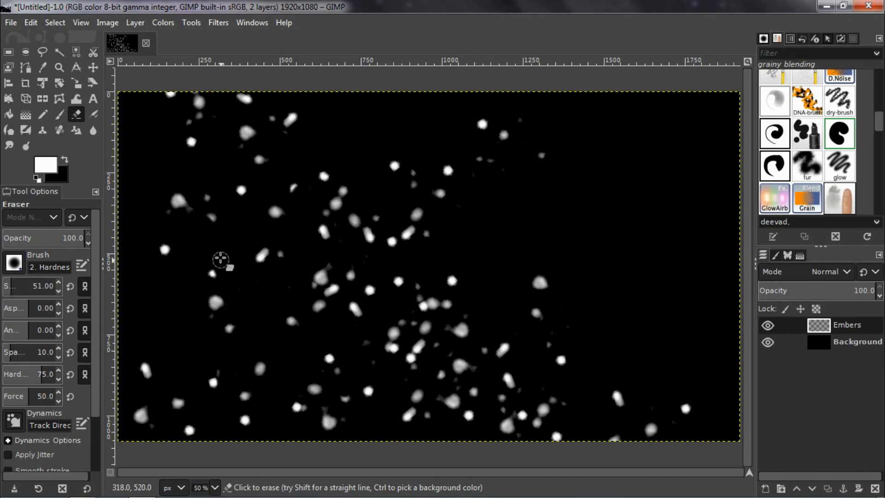
pyautogui.moveTo(230, 204)
pyautogui.mouseDown()
pyautogui.moveTo(286, 214)
pyautogui.moveTo(280, 211)
pyautogui.moveTo(285, 254)
pyautogui.moveTo(276, 284)
pyautogui.moveTo(310, 202)
pyautogui.moveTo(328, 198)
pyautogui.moveTo(341, 214)
pyautogui.moveTo(351, 184)
pyautogui.moveTo(313, 216)
pyautogui.moveTo(316, 194)
pyautogui.mouseUp()
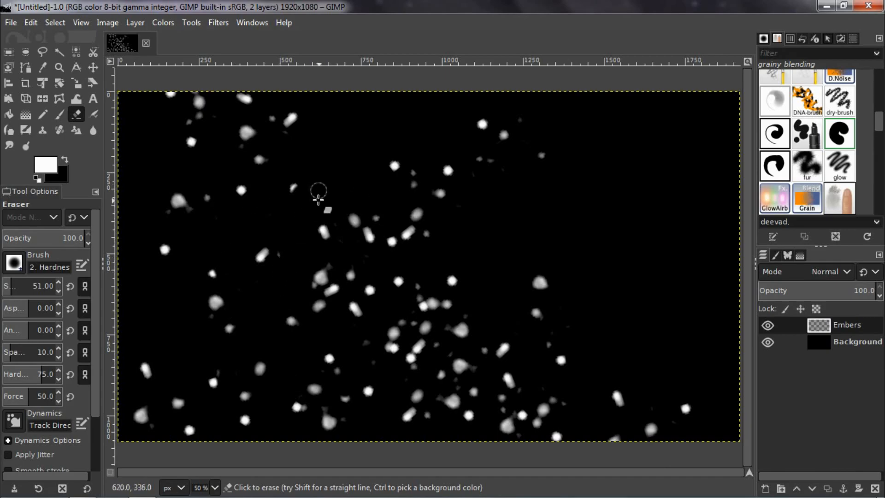
pyautogui.moveTo(241, 175); pyautogui.dragTo(251, 152)
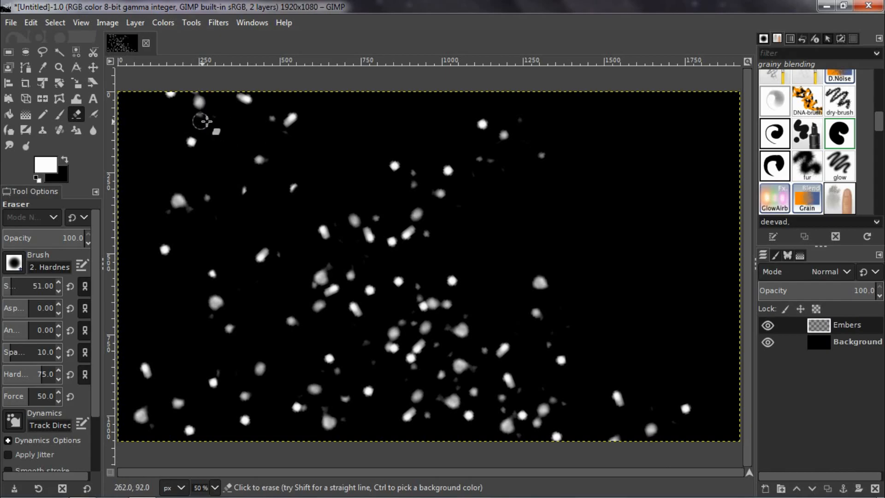
pyautogui.moveTo(205, 277); pyautogui.dragTo(217, 300)
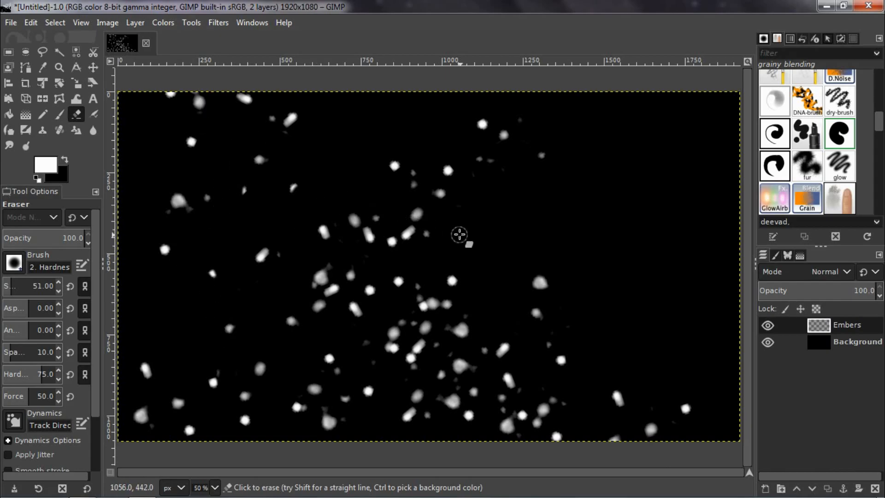
pyautogui.moveTo(162, 346)
pyautogui.mouseDown()
pyautogui.moveTo(143, 433)
pyautogui.moveTo(145, 331)
pyautogui.moveTo(134, 433)
pyautogui.moveTo(152, 444)
pyautogui.moveTo(171, 393)
pyautogui.moveTo(152, 429)
pyautogui.moveTo(184, 442)
pyautogui.moveTo(206, 439)
pyautogui.mouseUp()
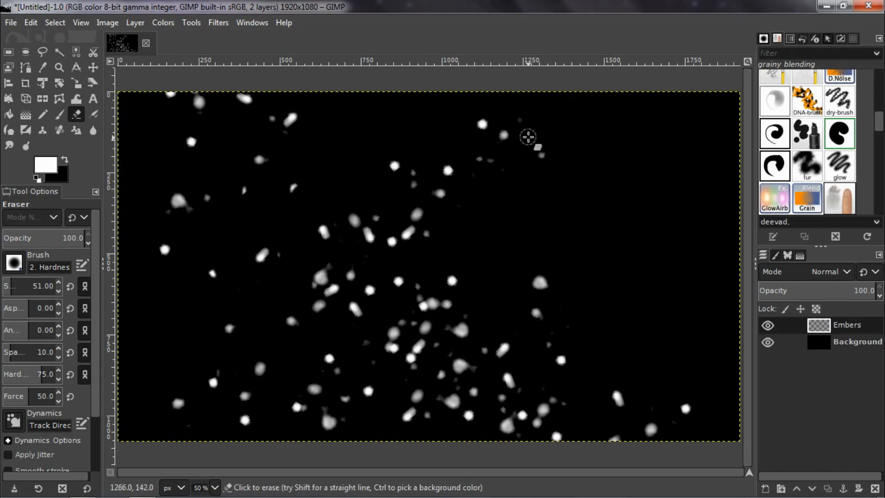
# - Try to erase faint fragments in the upper-right group and around the large left-side ember, and undo the last erasure
pyautogui.scroll(6, 529, 136)
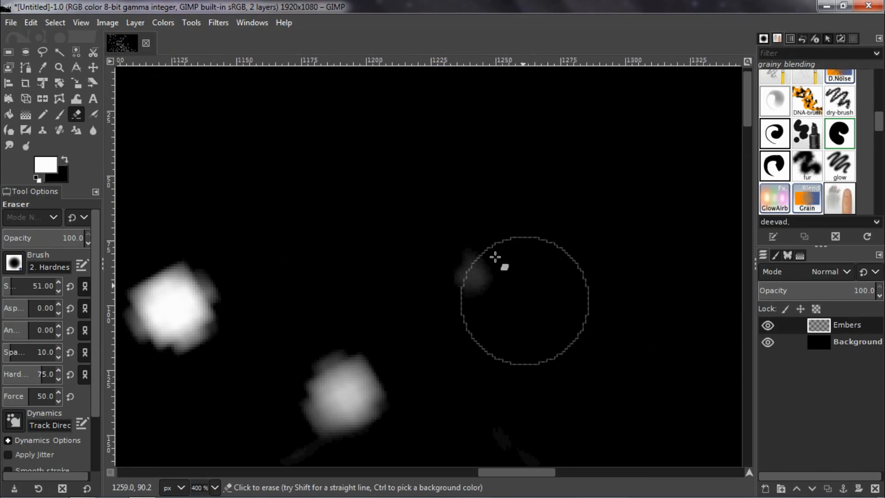
pyautogui.moveTo(504, 291); pyautogui.dragTo(504, 329)
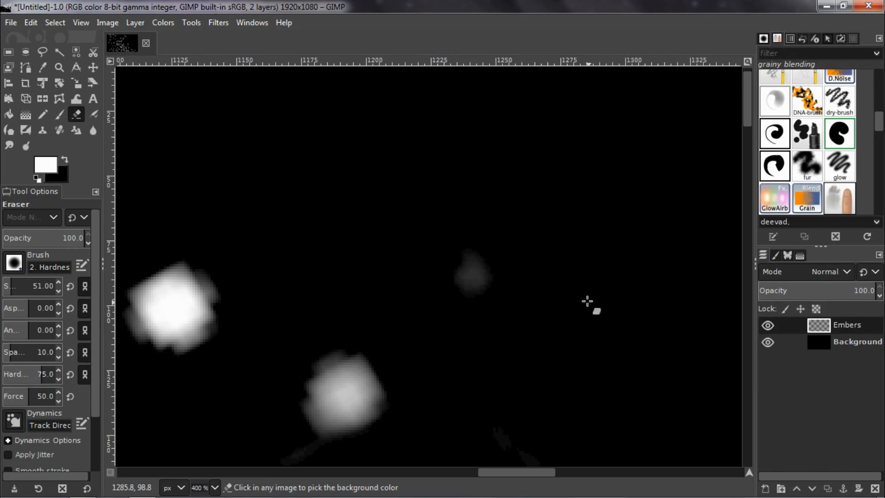
pyautogui.scroll(-6, 587, 302)
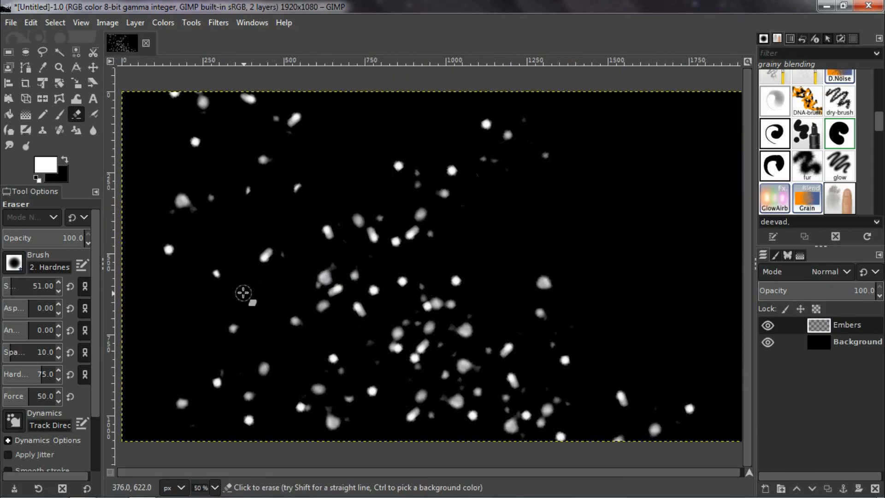
pyautogui.scroll(5, 152, 221)
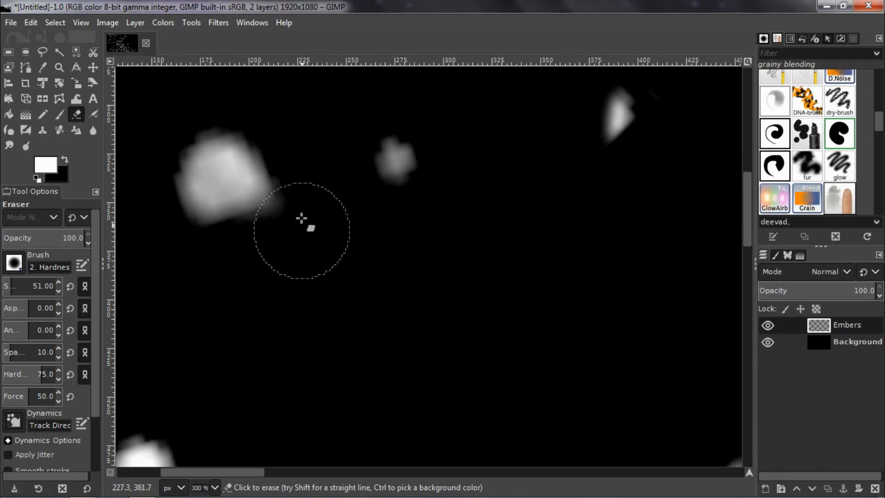
pyautogui.scroll(-4, 290, 237)
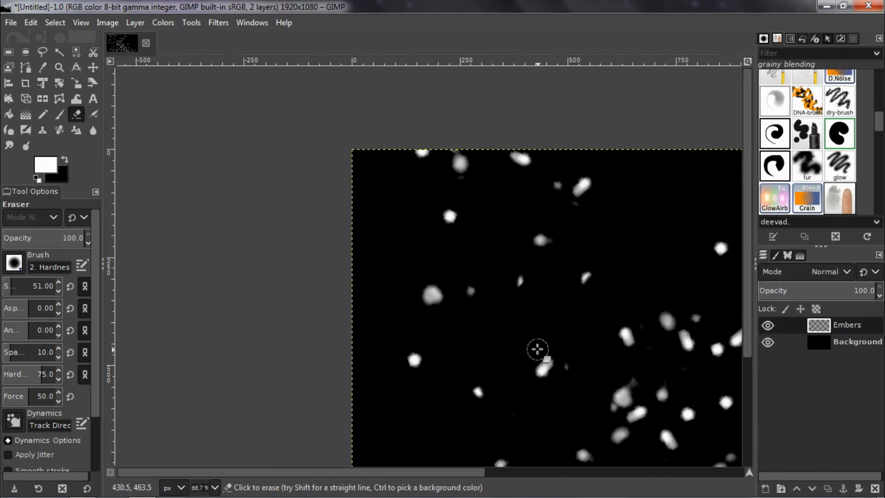
pyautogui.hotkey('ctrl', 'z')
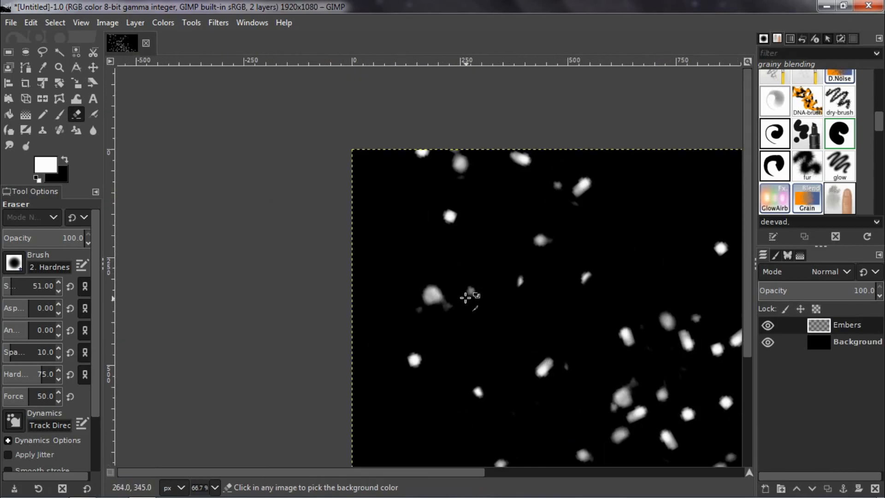
# - Check the upper-left embers up close and erase the faint fragment beneath the ember near the canvas's top edge
pyautogui.scroll(1, 585, 239)
pyautogui.scroll(1, 624, 239)
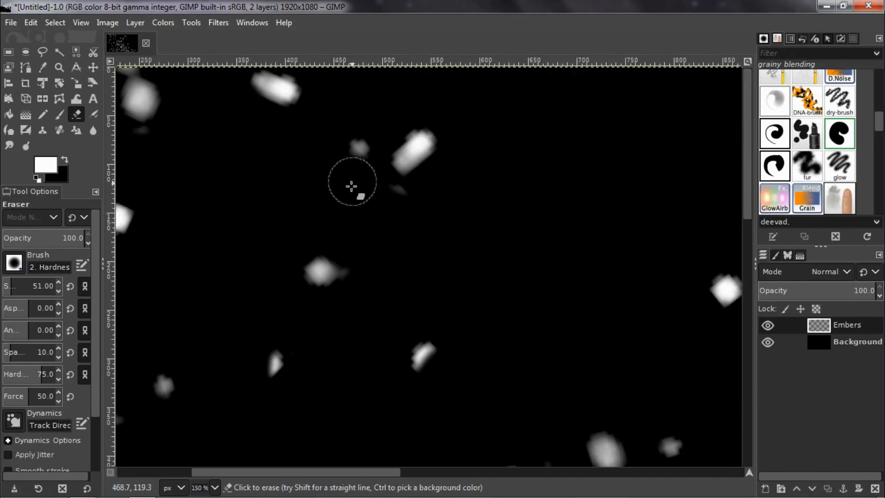
pyautogui.hscroll(-3, 352, 186)
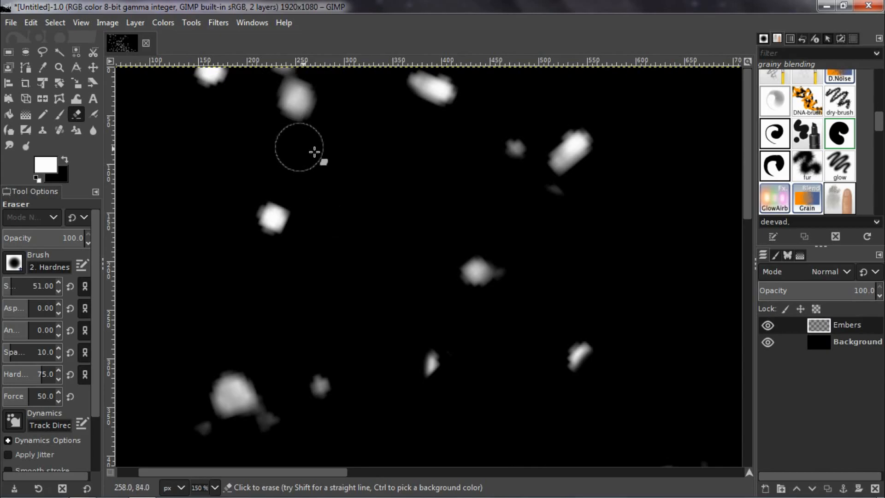
pyautogui.scroll(-3, 406, 204)
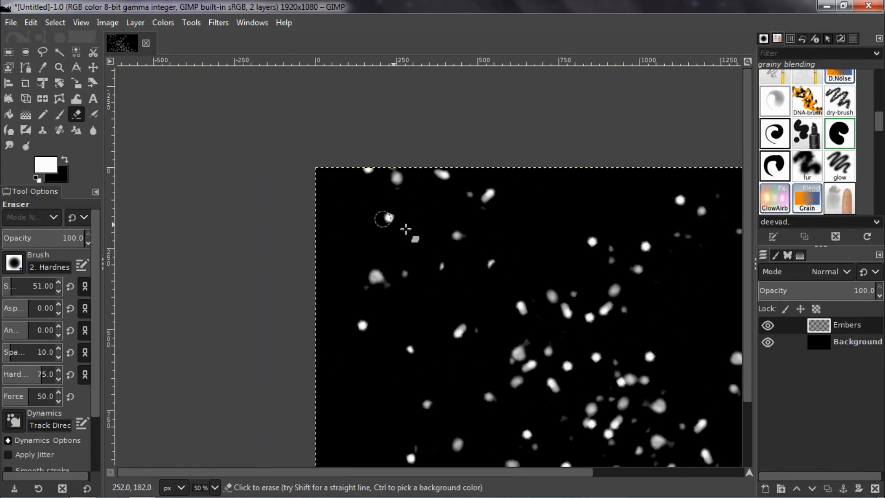
pyautogui.scroll(-2, 533, 257)
pyautogui.hscroll(3, 524, 289)
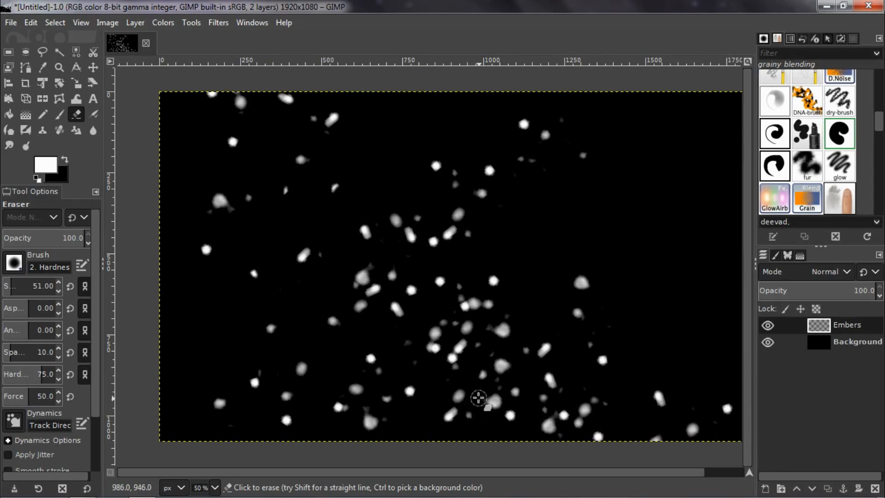
# - Duplicate the Embers layer twice
pyautogui.rightClick(820, 332)
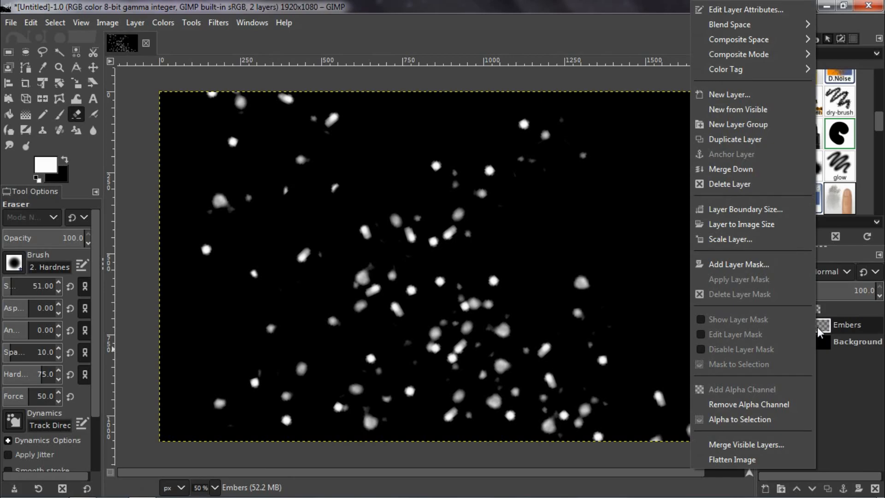
pyautogui.click(755, 144)
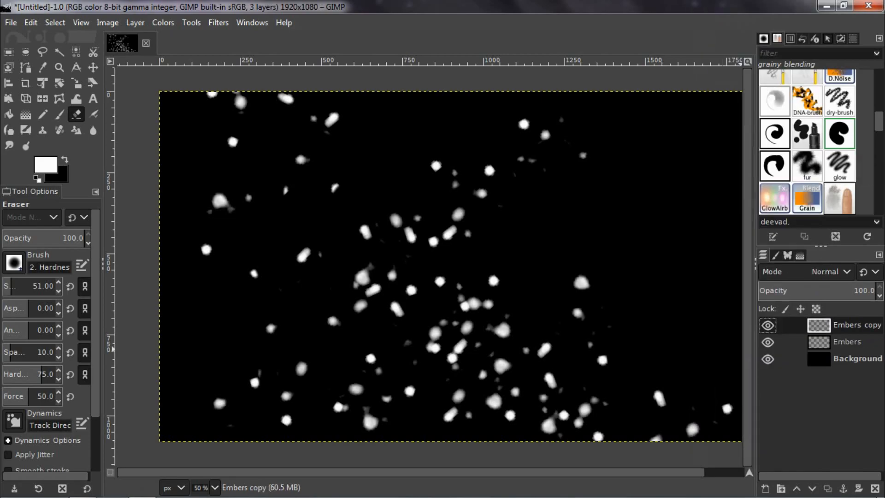
pyautogui.rightClick(830, 329)
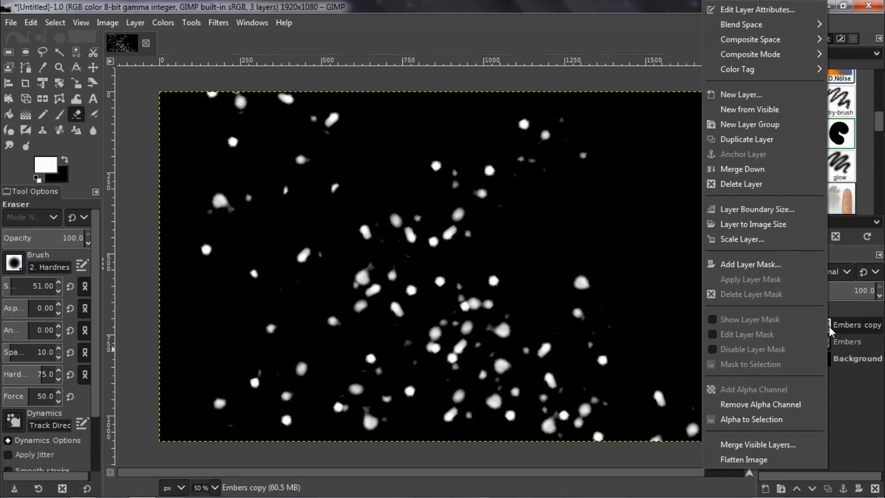
pyautogui.click(776, 146)
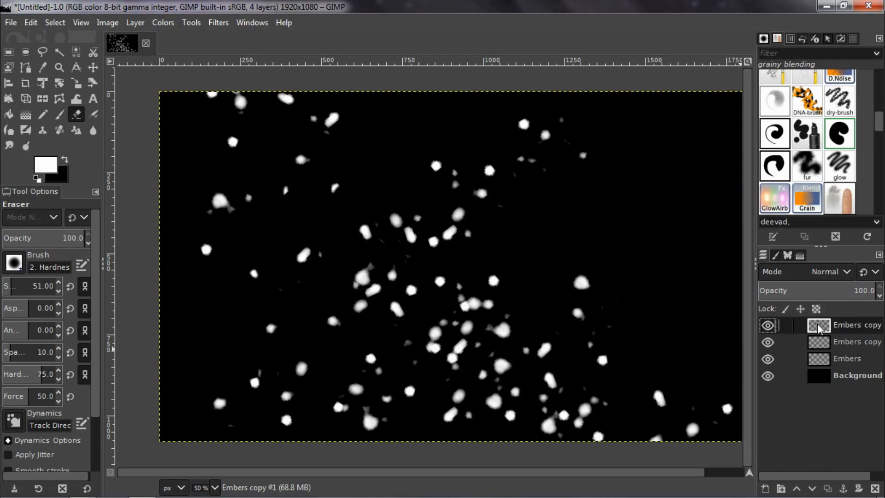
# - Select the original Embers layer and hide its two copies, keeping the original and the Background visible
pyautogui.click(825, 360)
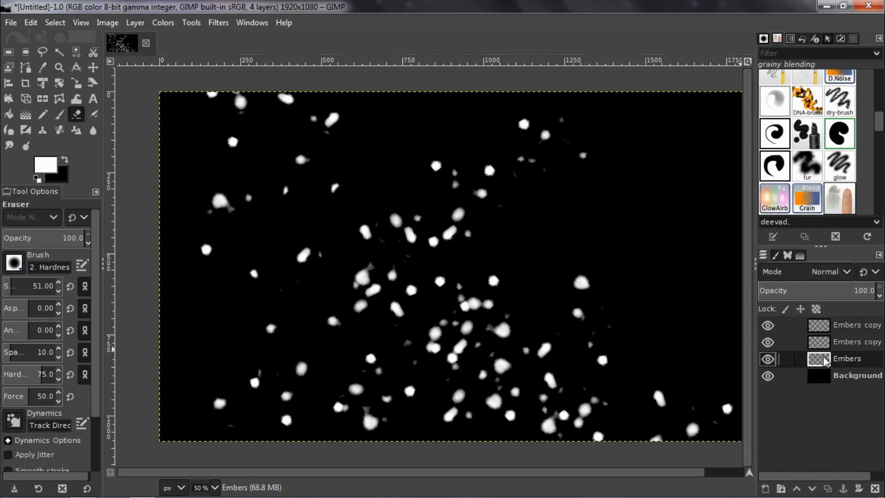
pyautogui.moveTo(771, 329); pyautogui.dragTo(765, 359)
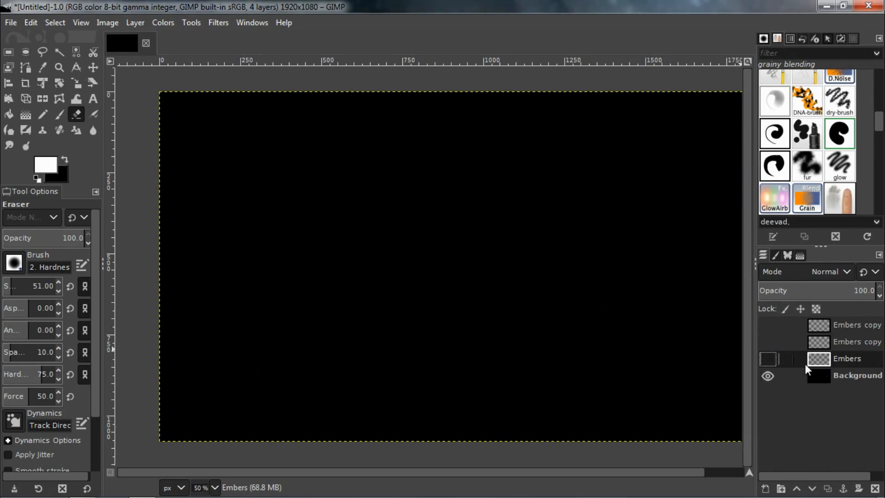
pyautogui.click(768, 358)
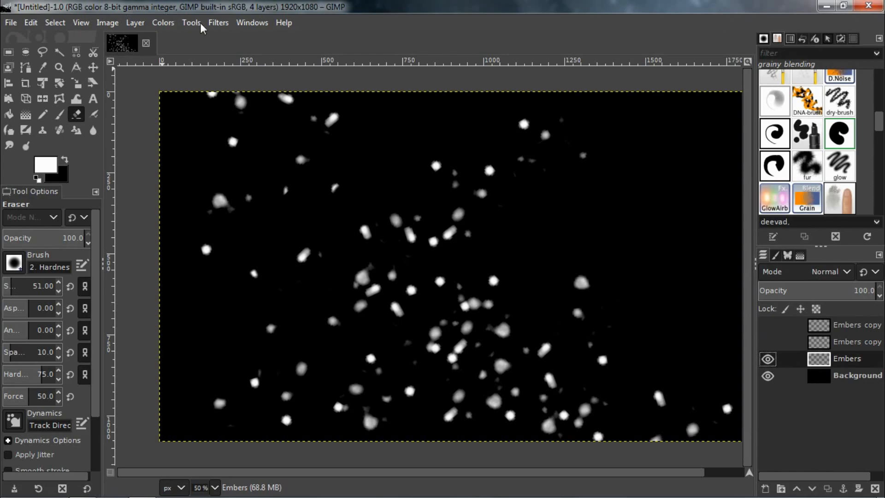
# - Start a Gaussian Blur on the Embers layer, set both sizes to 0.00 and unlink the X and Y sizes
pyautogui.click(219, 23)
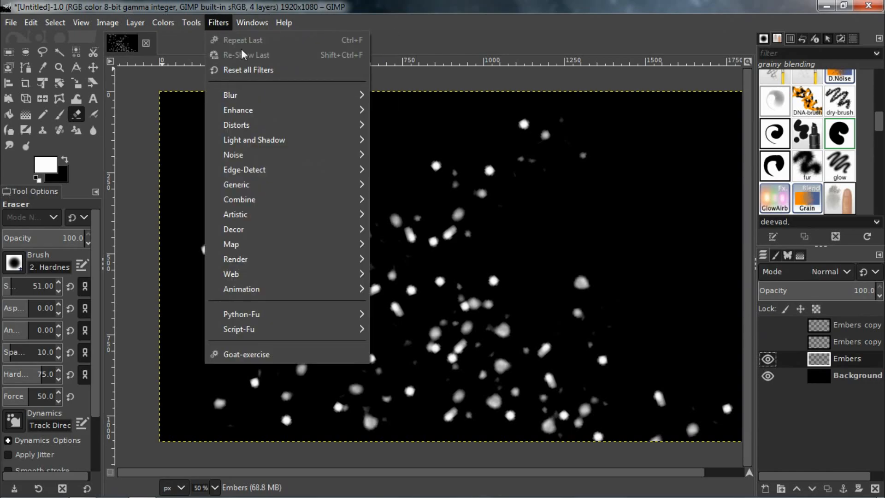
pyautogui.moveTo(247, 100)
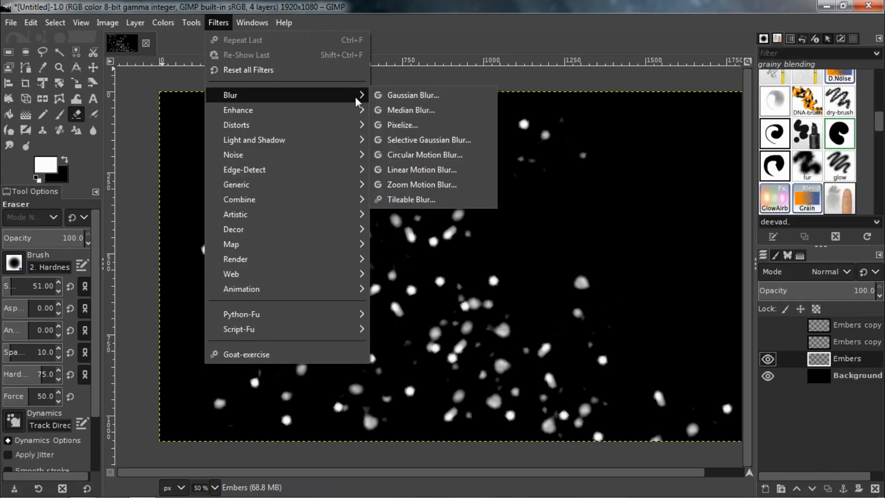
pyautogui.click(414, 96)
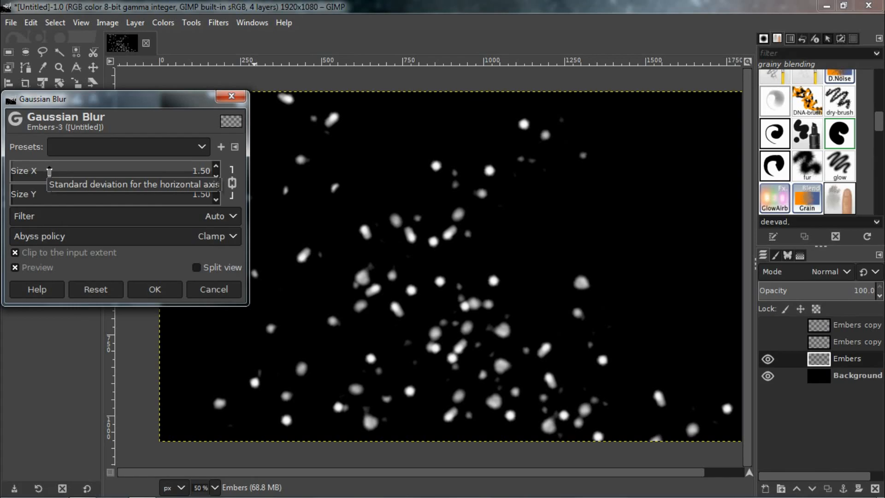
pyautogui.click(235, 186)
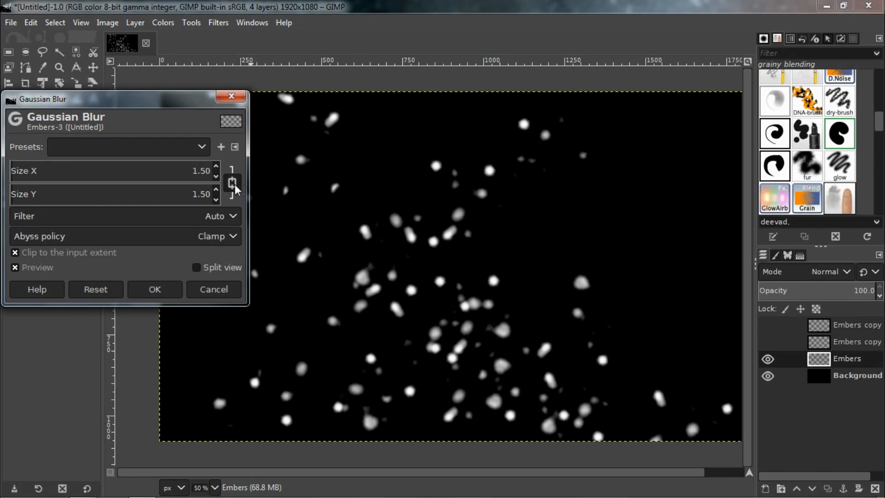
pyautogui.click(232, 184)
pyautogui.moveTo(69, 170); pyautogui.dragTo(9, 173)
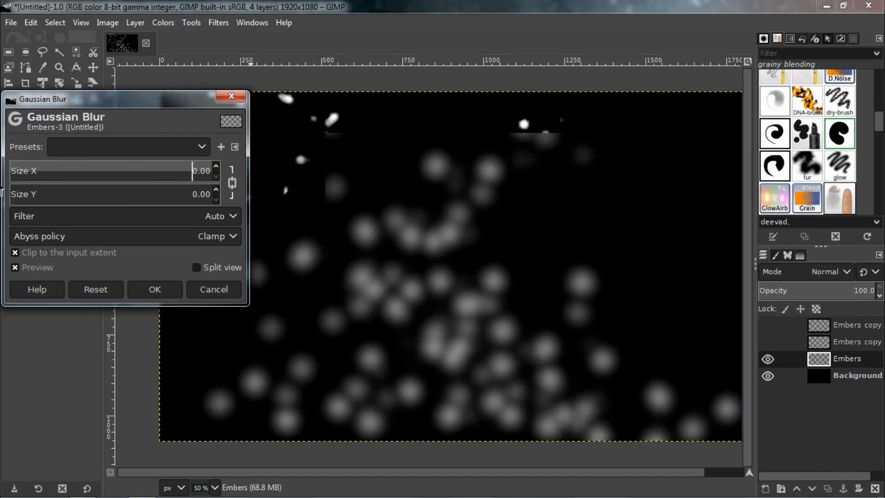
pyautogui.click(233, 186)
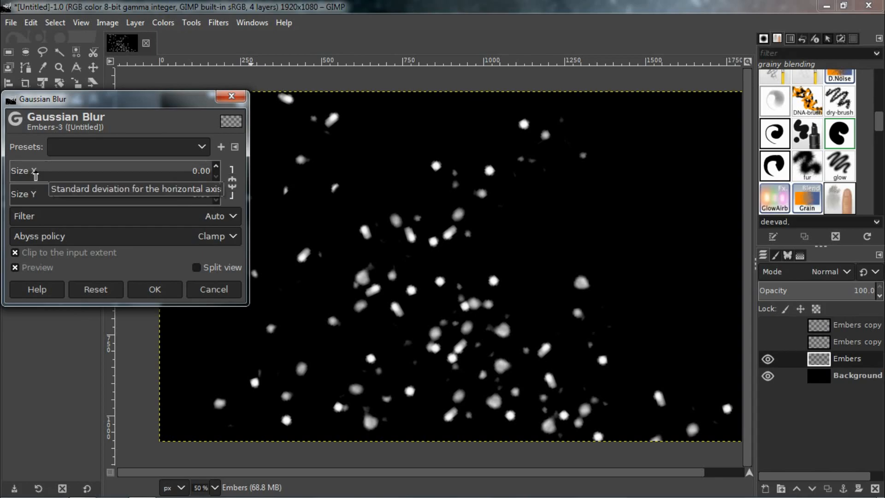
# - Try a horizontal-only Gaussian Blur on the Embers layer, with Size X around 11 and Size Y at 0.00
pyautogui.click(36, 172)
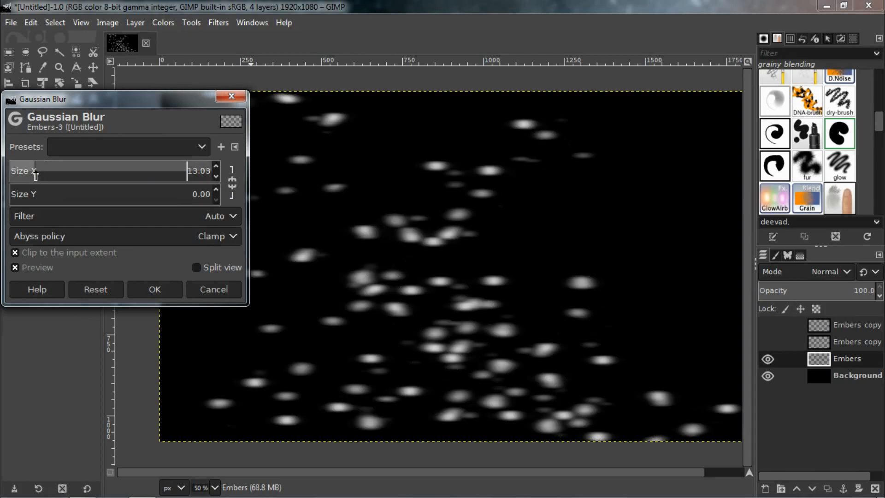
pyautogui.moveTo(36, 176); pyautogui.dragTo(30, 177)
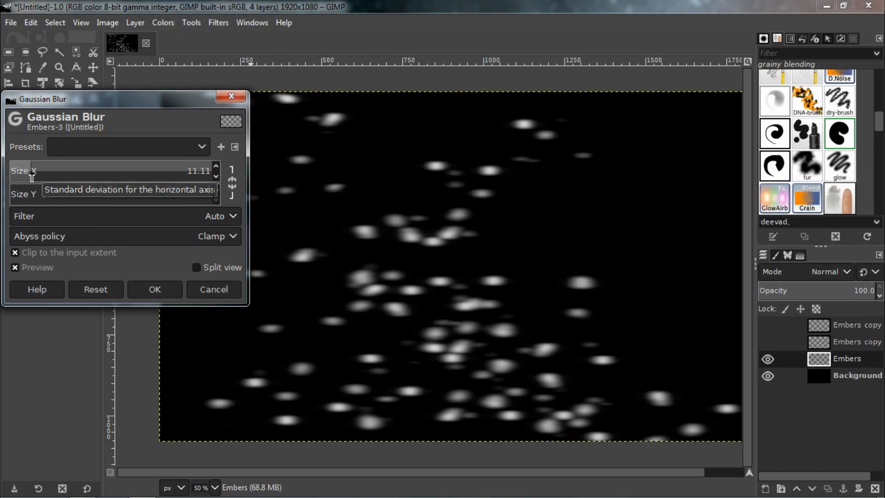
pyautogui.click(216, 176)
pyautogui.click(217, 175)
pyautogui.click(217, 175)
pyautogui.click(217, 174)
pyautogui.click(217, 174)
pyautogui.click(217, 165)
pyautogui.click(217, 165)
pyautogui.click(217, 165)
pyautogui.click(217, 165)
pyautogui.click(217, 165)
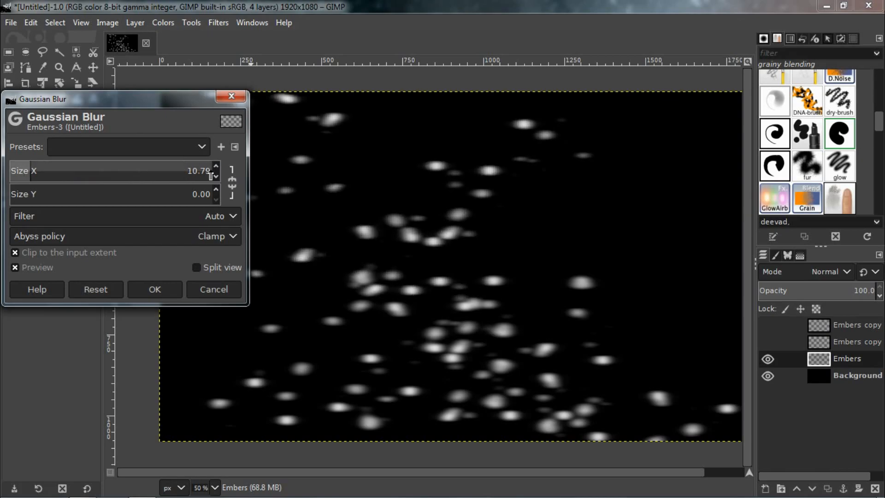
# - Lower the blur's Size X to 5.79 and compare the result by briefly showing the lower Embers copy
pyautogui.click(217, 175)
pyautogui.click(217, 175)
pyautogui.click(217, 176)
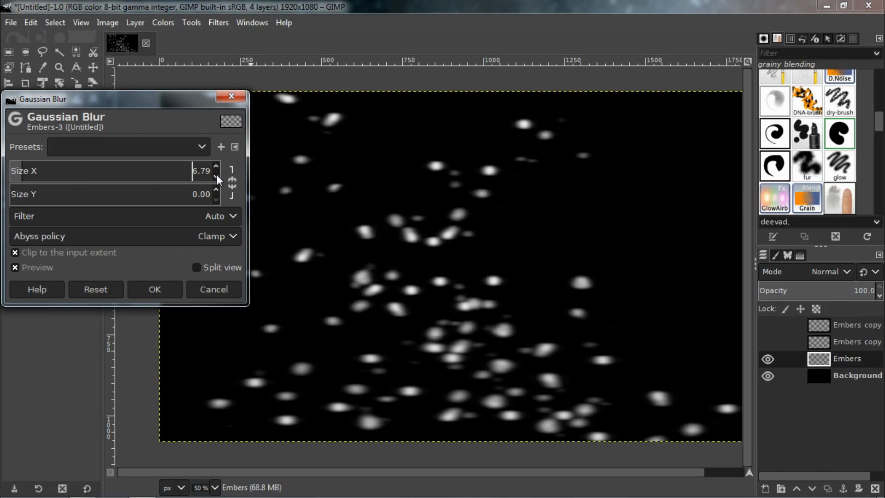
pyautogui.click(216, 175)
pyautogui.click(217, 175)
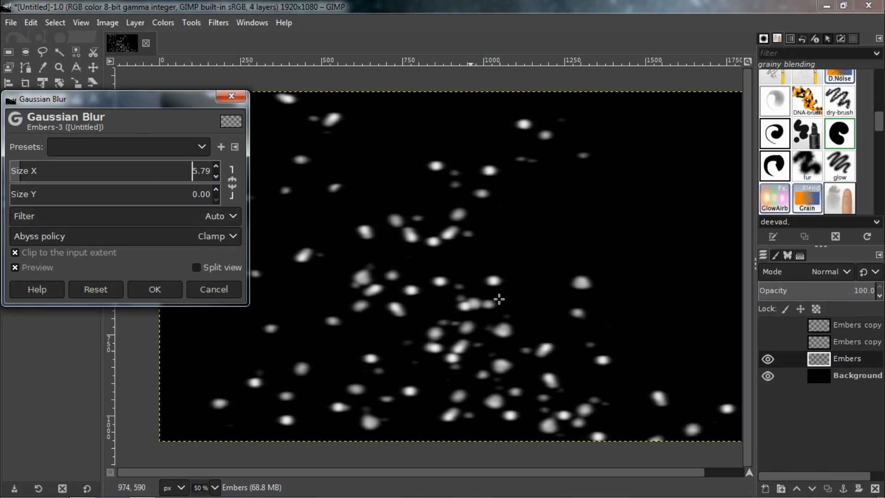
pyautogui.click(762, 341)
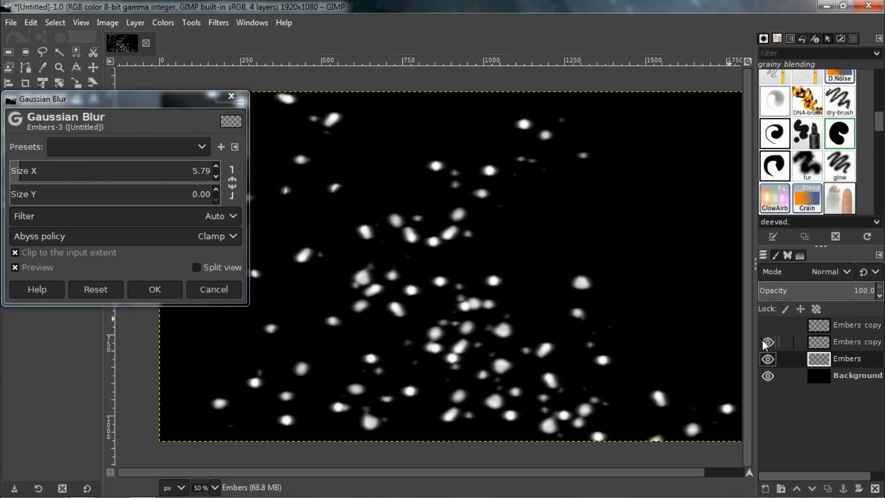
pyautogui.click(767, 342)
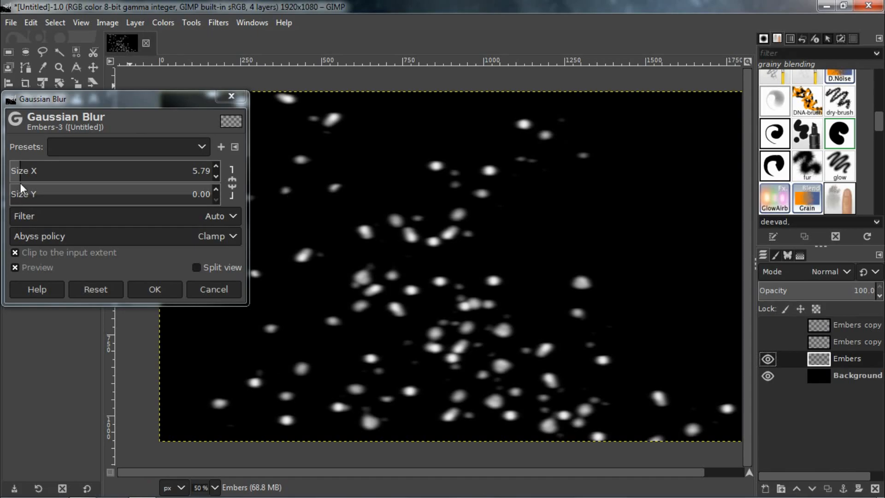
# - Set the Gaussian Blur to Size X 10.00 and Size Y 5.00 and apply it to the Embers layer
pyautogui.moveTo(21, 172); pyautogui.dragTo(41, 174)
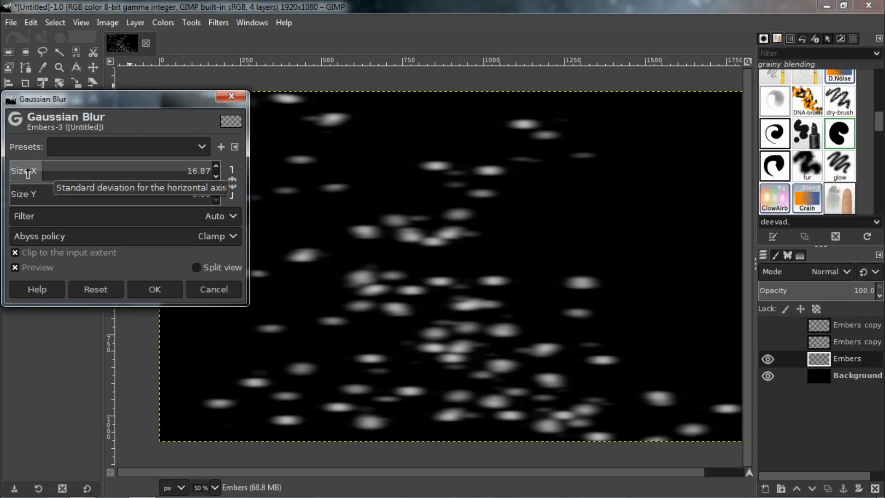
pyautogui.click(29, 173)
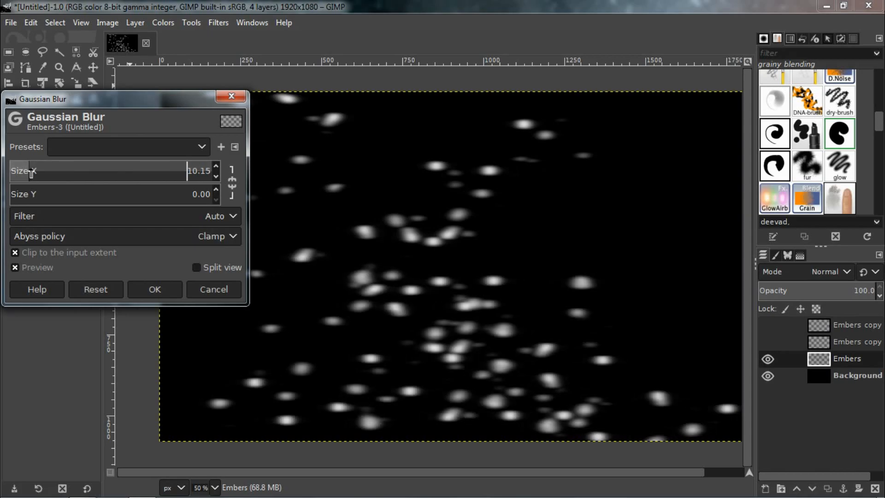
pyautogui.click(18, 196)
pyautogui.moveTo(18, 197); pyautogui.dragTo(19, 192)
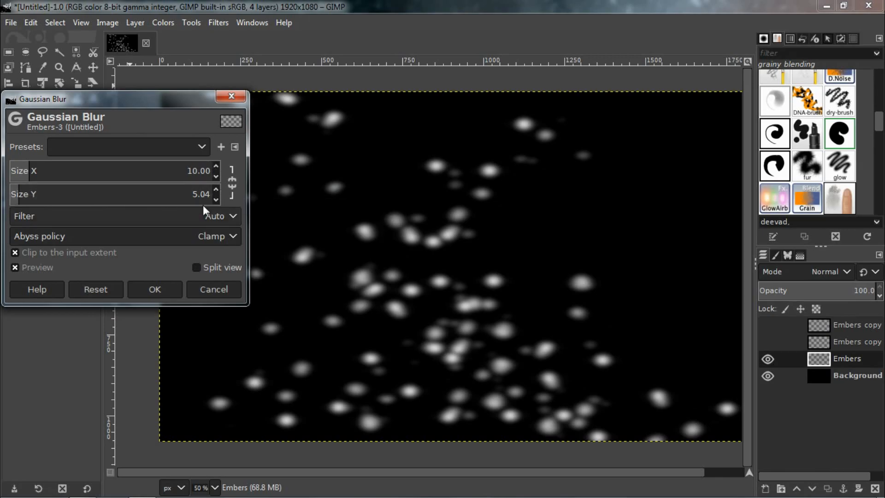
pyautogui.click(211, 194)
pyautogui.press('BackSpace')
pyautogui.write('0')
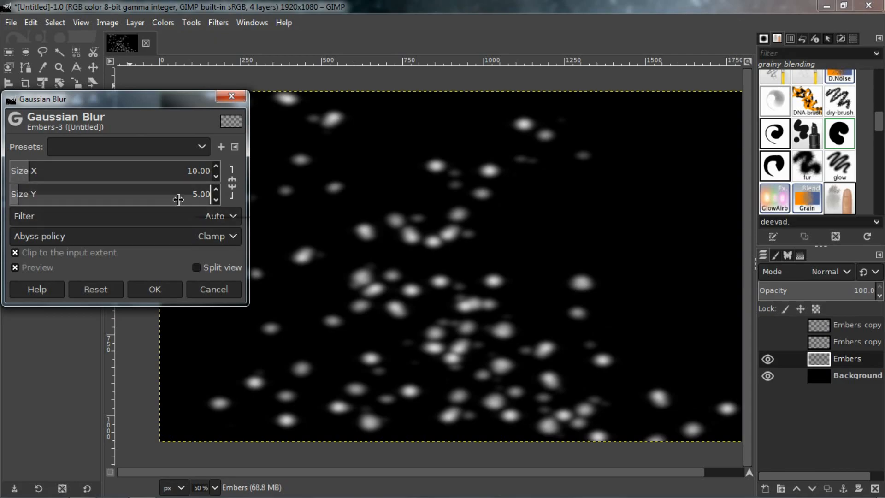
pyautogui.click(150, 286)
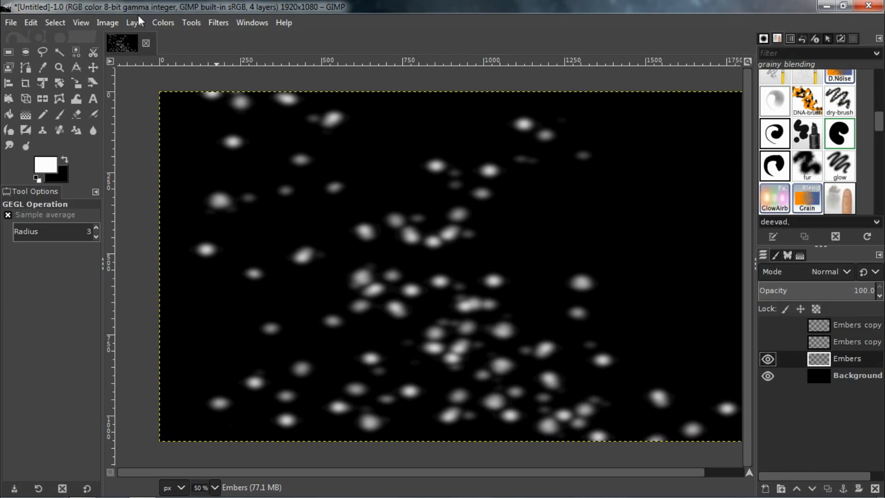
# - Start Colorize on the Embers layer and choose the saved bright red f61c1c as its color
pyautogui.click(166, 24)
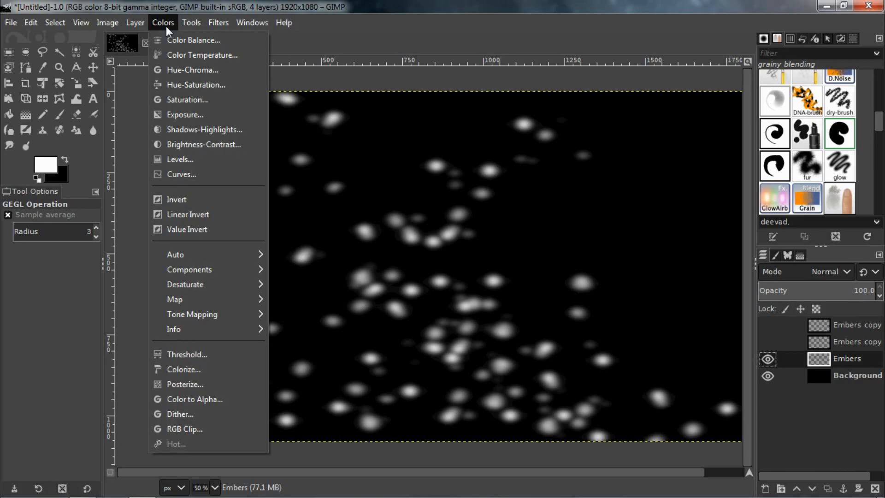
pyautogui.click(189, 376)
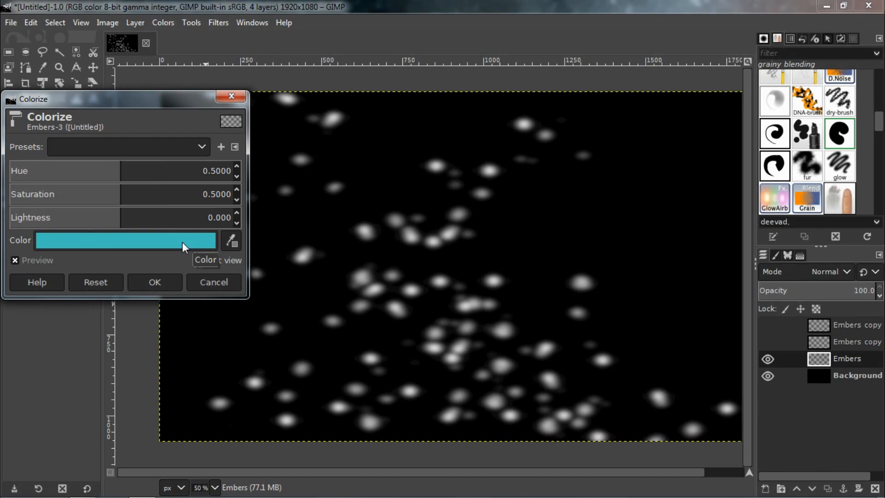
pyautogui.click(181, 242)
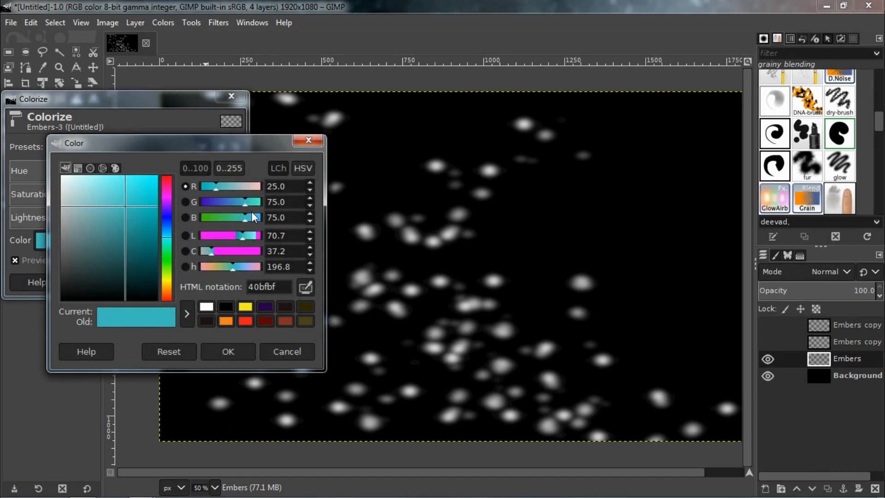
pyautogui.click(245, 322)
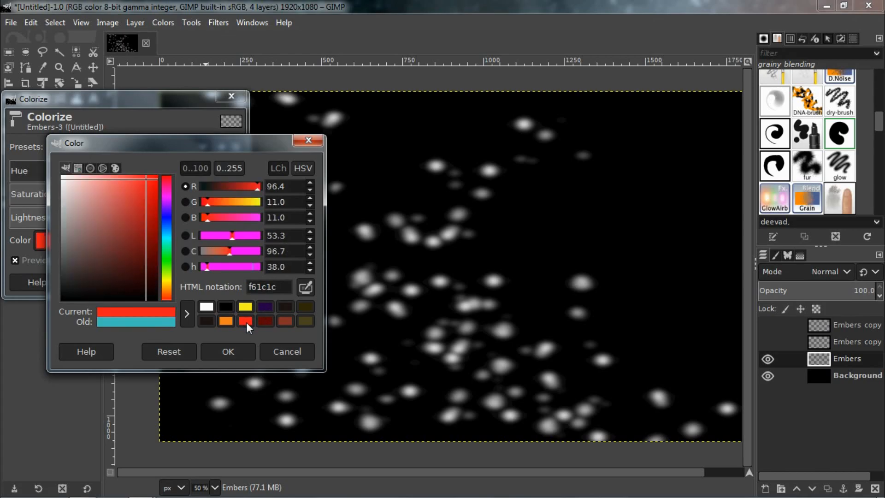
pyautogui.click(215, 352)
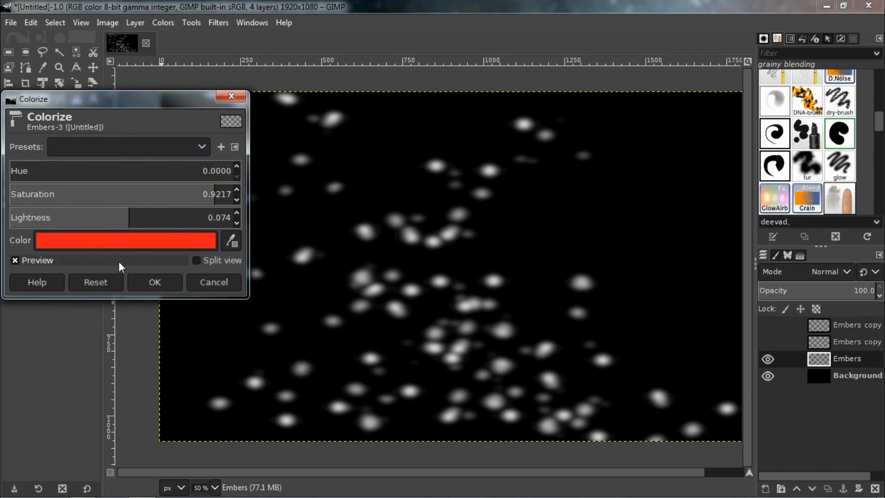
pyautogui.click(96, 243)
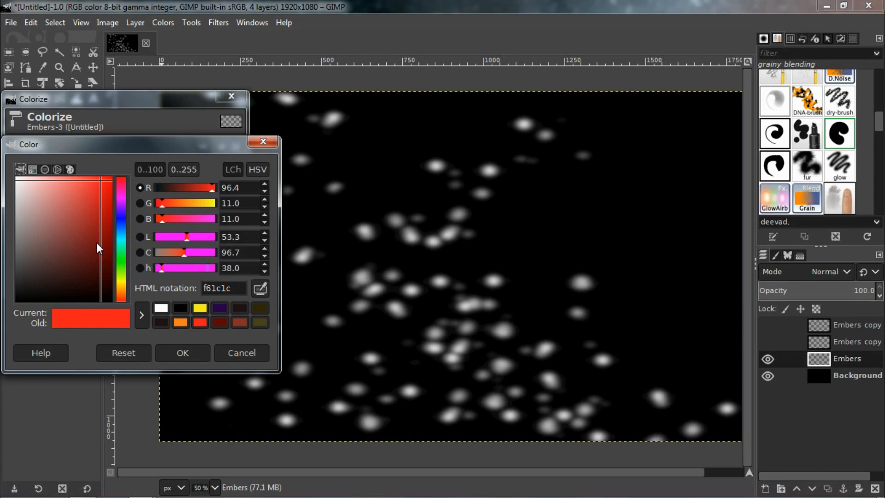
pyautogui.click(248, 349)
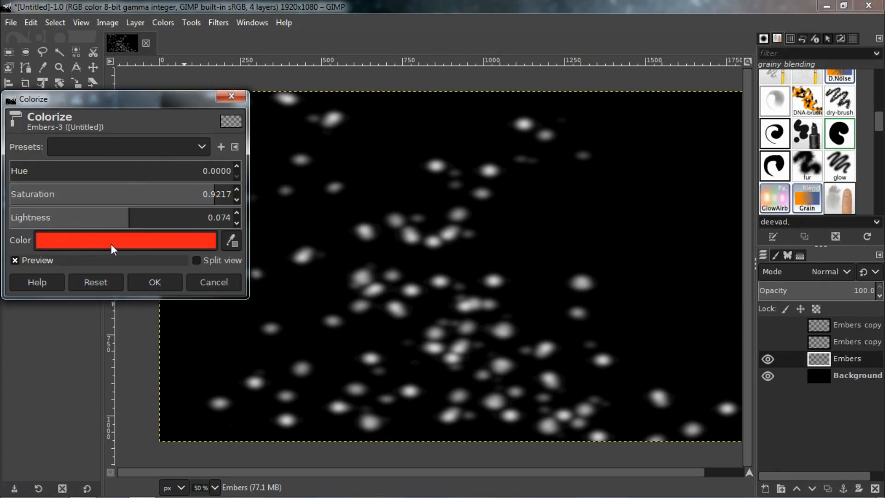
# - Lower the Colorize lightness to -0.523 for a deep red and apply it to the Embers layer
pyautogui.click(80, 215)
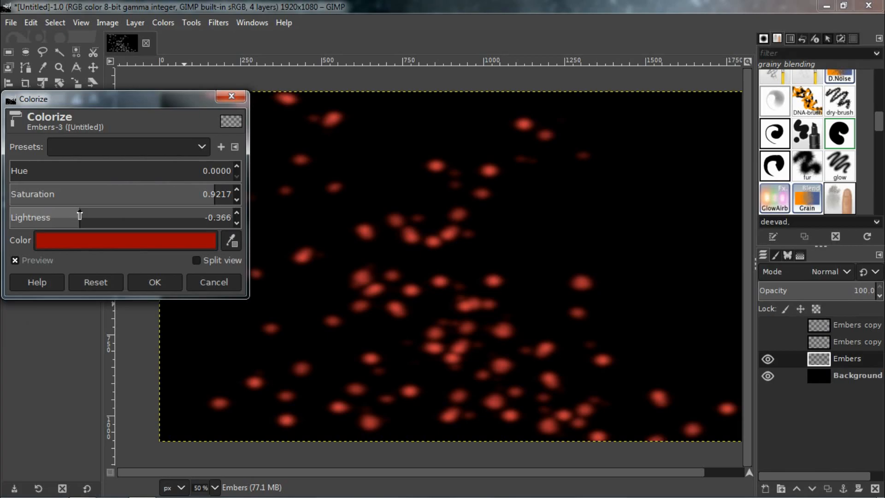
pyautogui.moveTo(85, 217); pyautogui.dragTo(88, 217)
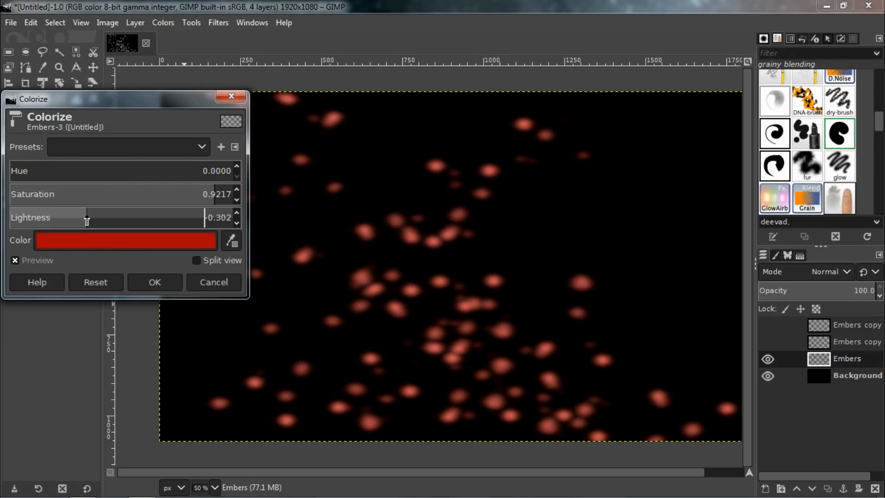
pyautogui.moveTo(92, 216); pyautogui.dragTo(58, 217)
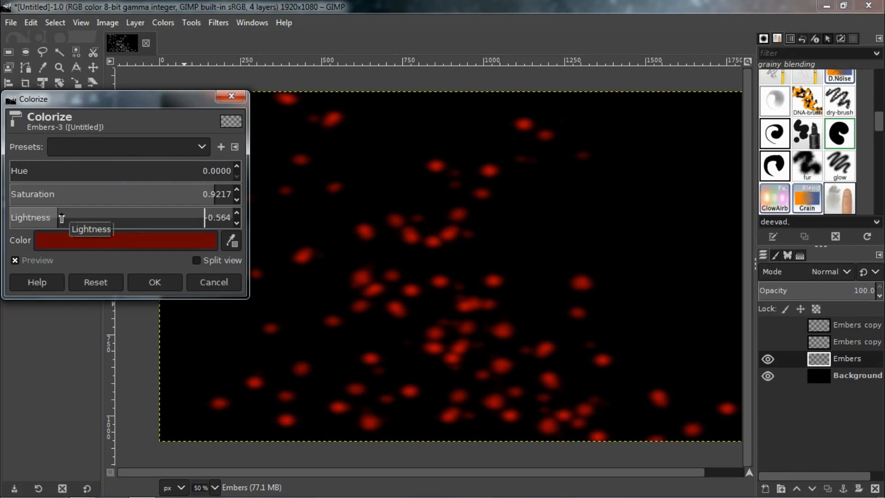
pyautogui.moveTo(61, 218); pyautogui.dragTo(63, 218)
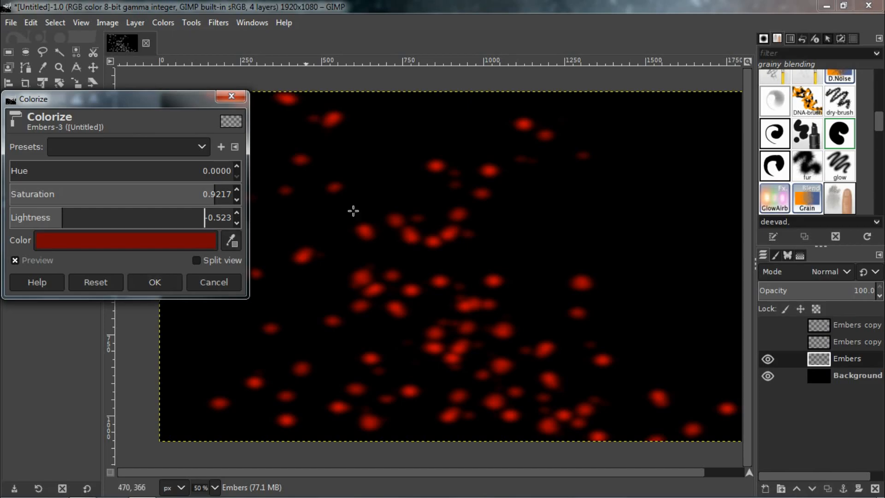
pyautogui.click(155, 283)
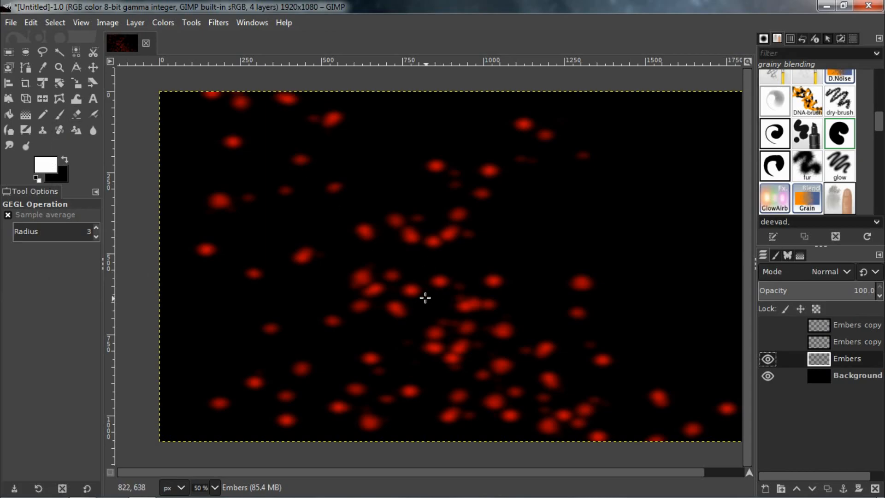
# - Test the Eraser with a stroke through the central embers and undo it, and set its size to 518.32 and opacity to 30.7
pyautogui.click(75, 114)
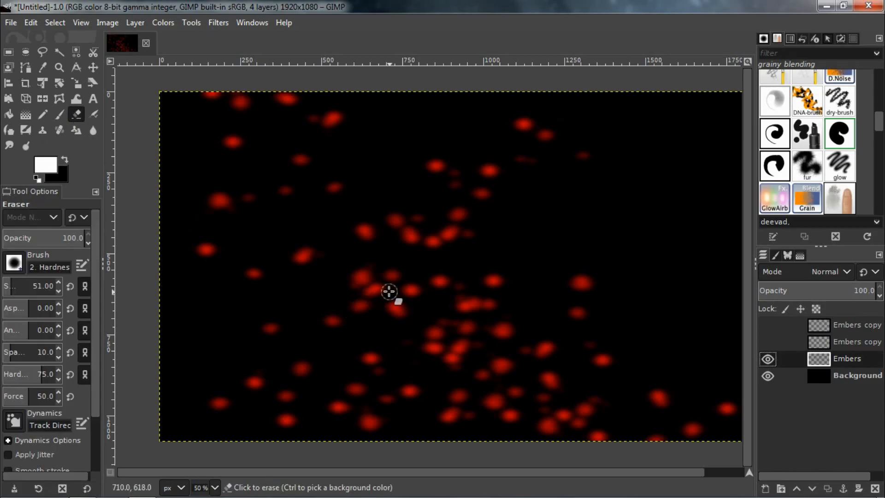
pyautogui.moveTo(383, 272); pyautogui.dragTo(375, 357)
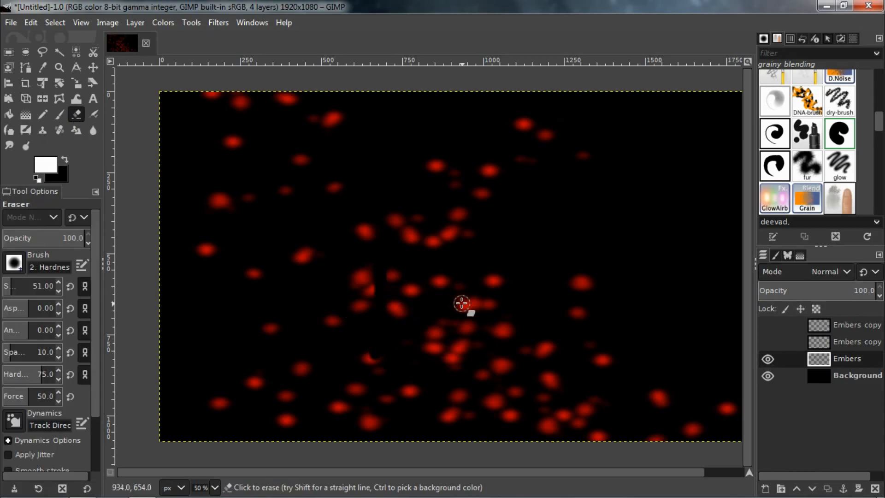
pyautogui.hotkey('ctrl', 'z')
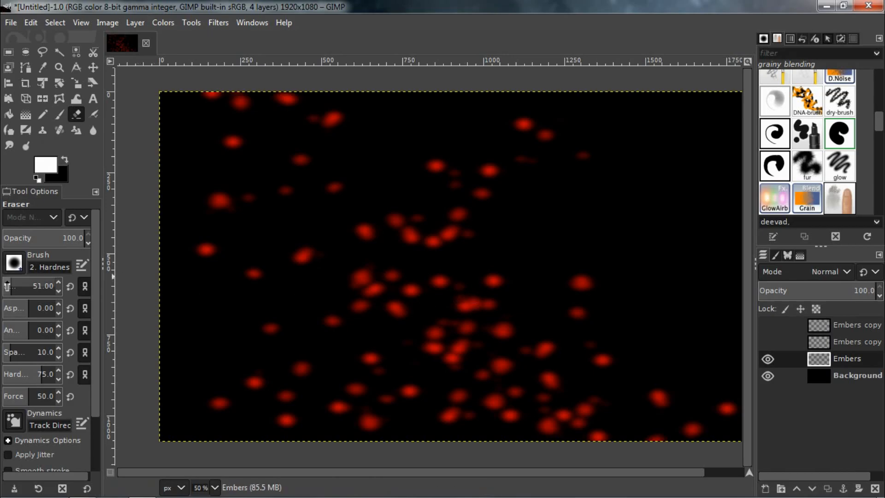
pyautogui.moveTo(20, 286); pyautogui.dragTo(29, 286)
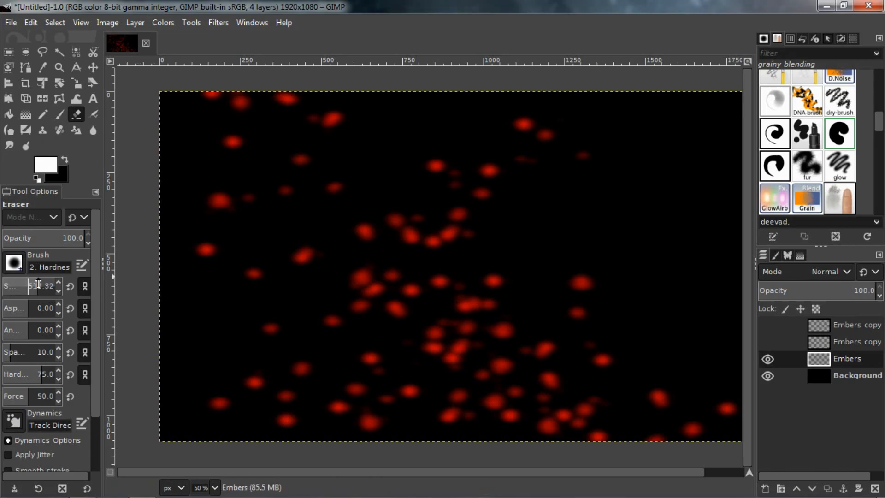
pyautogui.click(58, 238)
pyautogui.moveTo(58, 237); pyautogui.dragTo(28, 246)
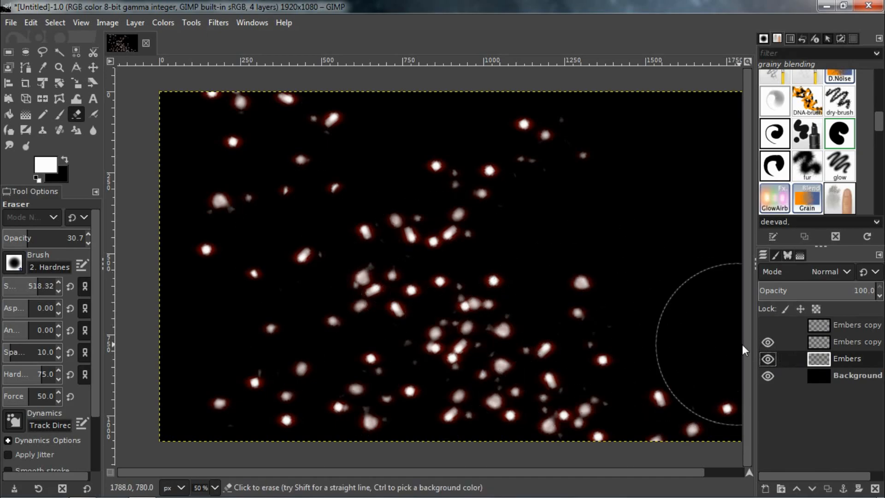
# - Start Gaussian Blur on the Embers copy layer directly above Embers and unlink its Size X and Size Y
pyautogui.click(768, 343)
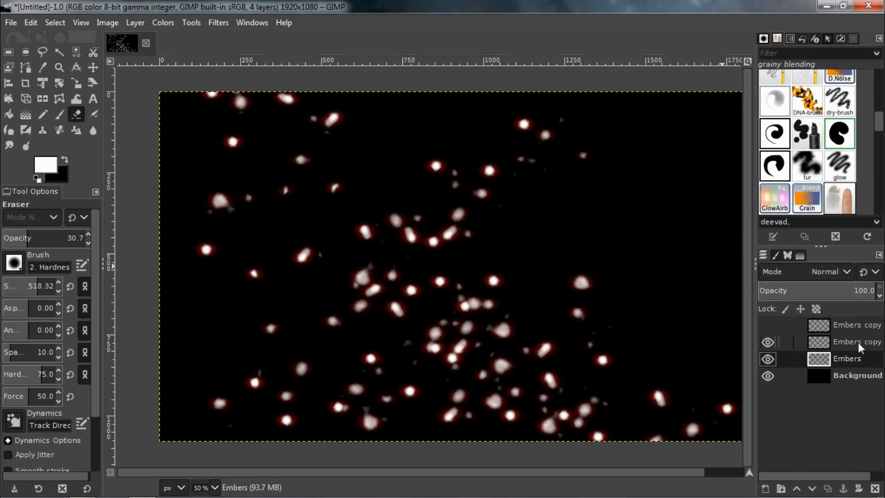
pyautogui.click(822, 346)
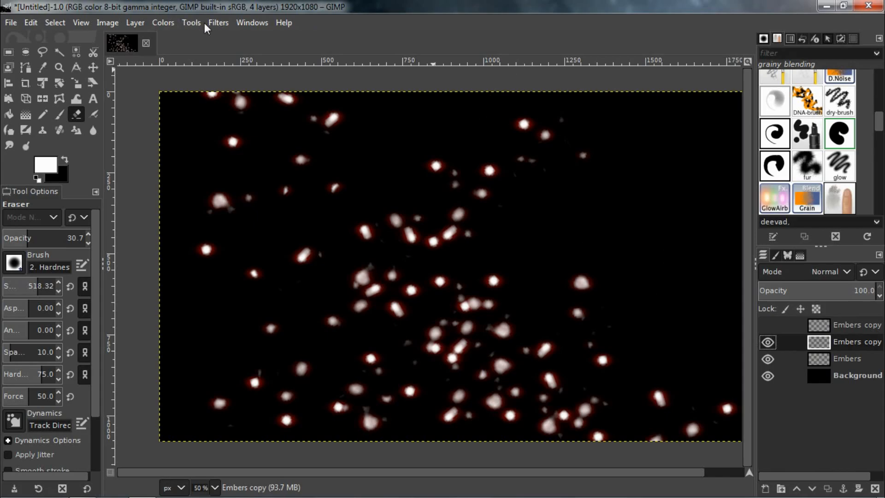
pyautogui.click(218, 24)
pyautogui.moveTo(273, 112)
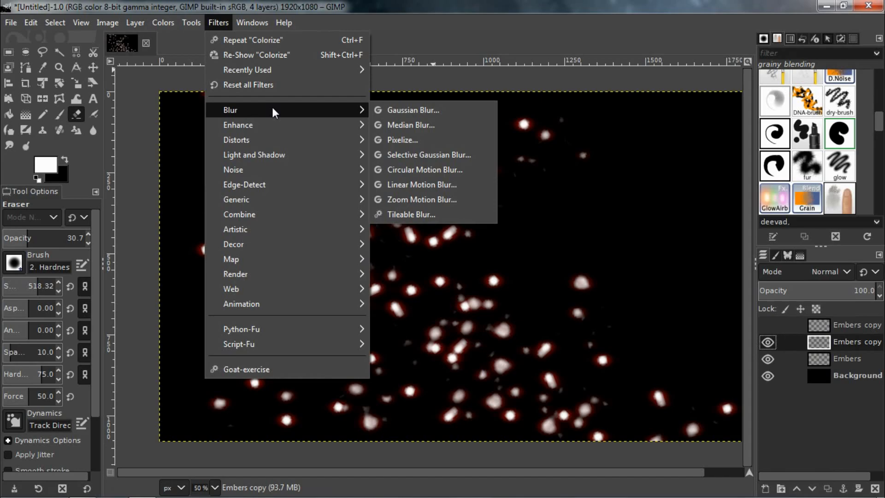
pyautogui.click(411, 111)
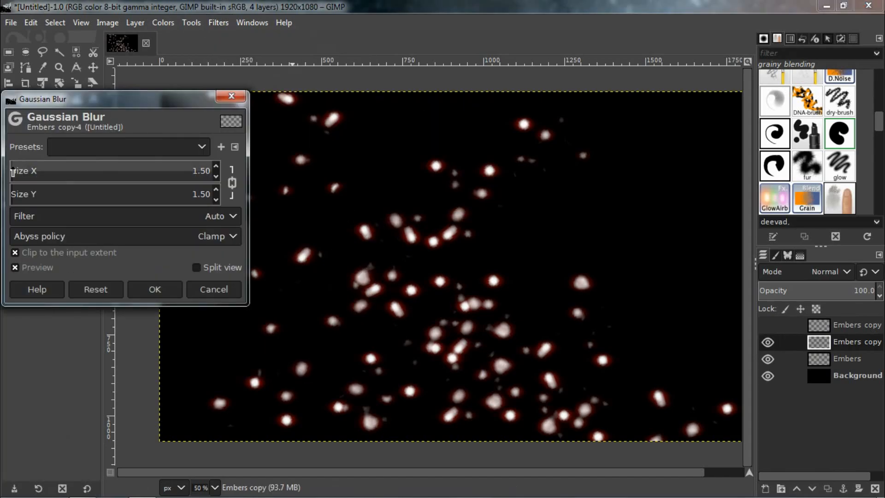
pyautogui.click(231, 184)
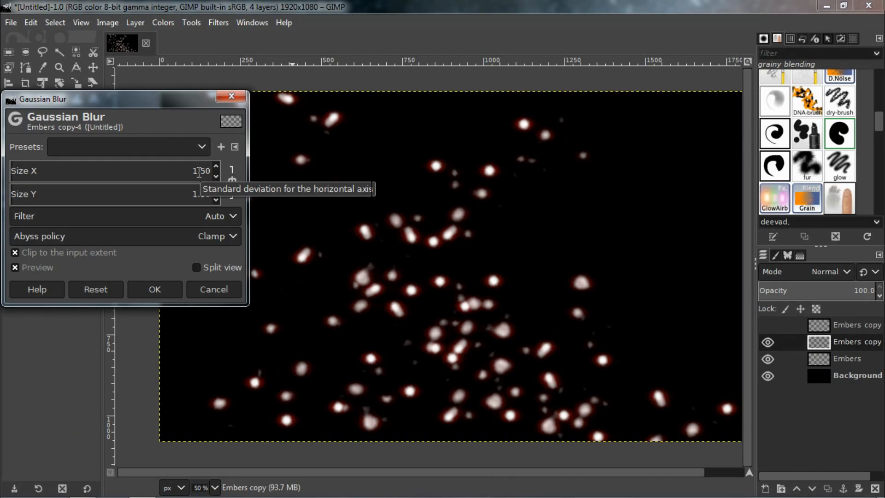
# - Try a Gaussian Blur Size X of 7.00 on the Embers copy layer, and lower it to 0.00
pyautogui.moveTo(199, 171); pyautogui.dragTo(193, 171)
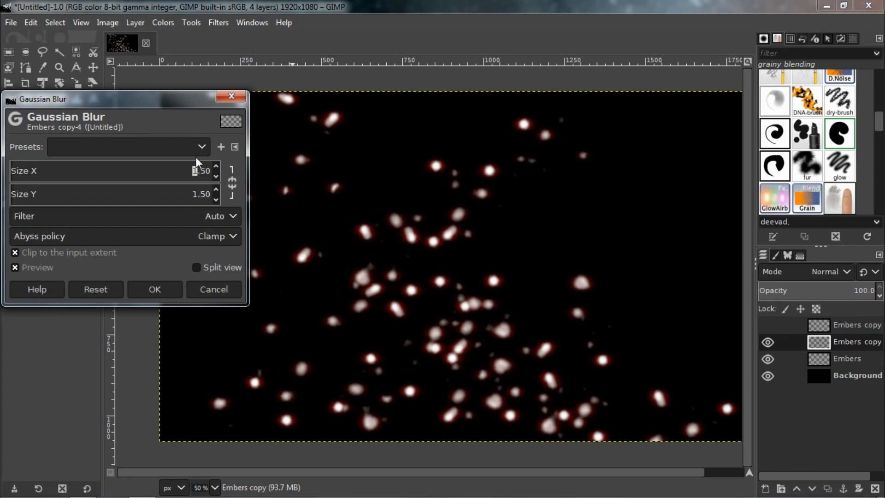
pyautogui.write('7')
pyautogui.press('Right')
pyautogui.press('Right')
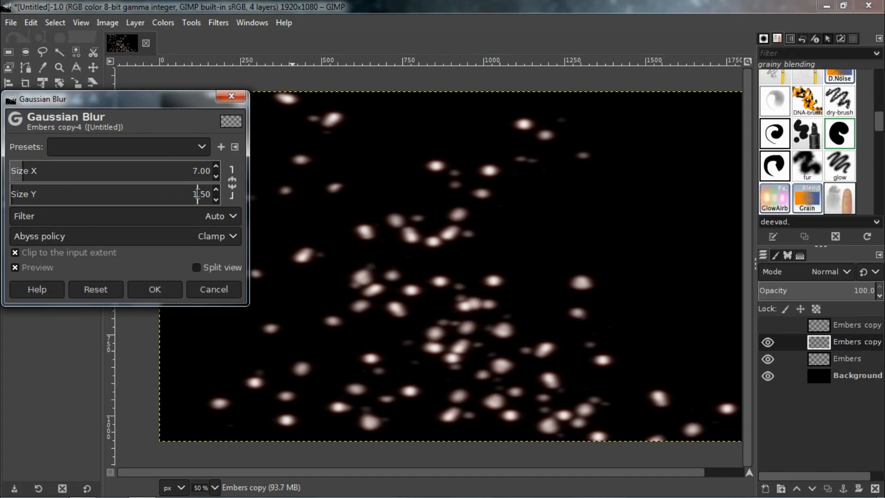
pyautogui.click(198, 193)
pyautogui.click(15, 172)
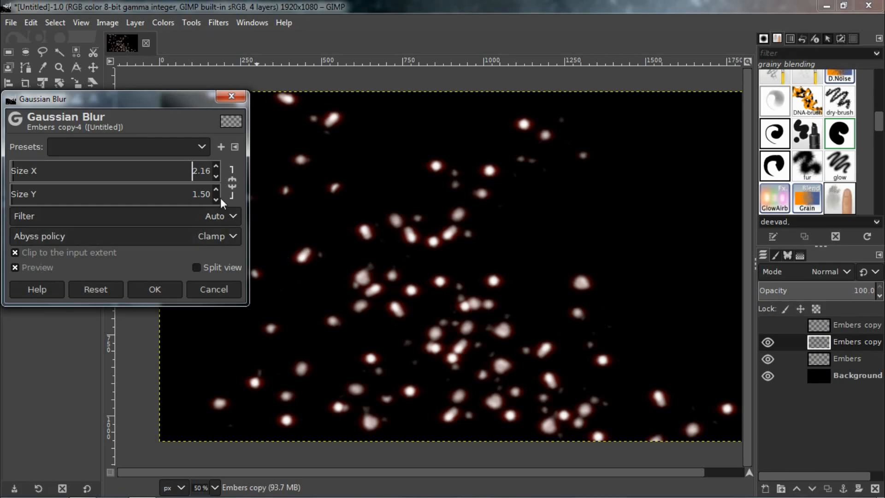
pyautogui.moveTo(69, 170)
pyautogui.mouseDown()
pyautogui.moveTo(138, 171)
pyautogui.moveTo(75, 171)
pyautogui.mouseUp()
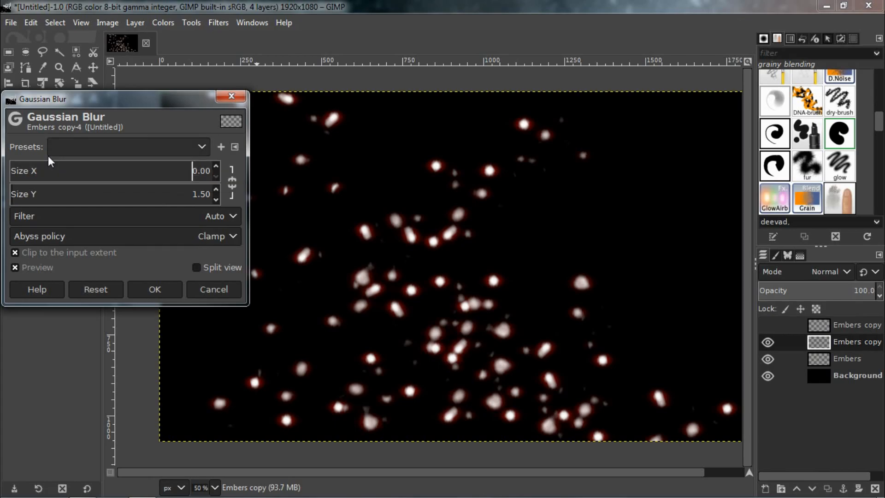
# - Set the Gaussian Blur to Size X 3.00 and Size Y 2.00 and apply it to the Embers copy layer
pyautogui.press('Right')
pyautogui.moveTo(173, 202); pyautogui.dragTo(58, 205)
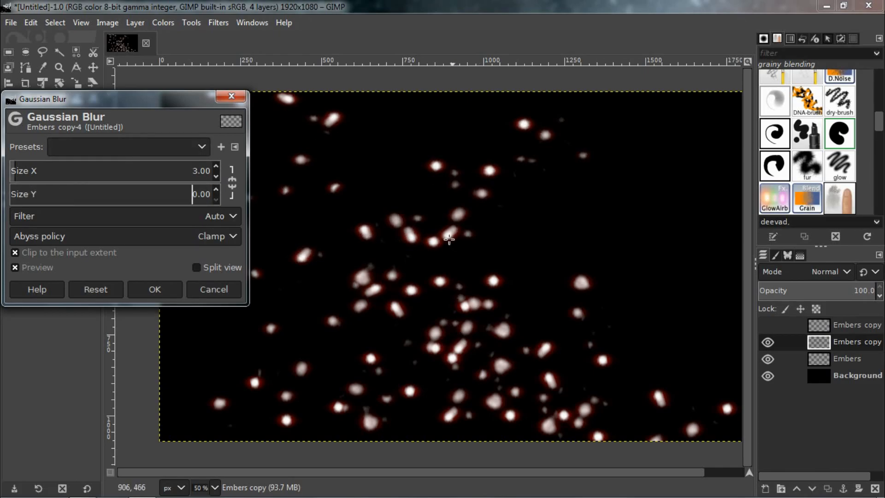
pyautogui.press('Right')
pyautogui.press('BackSpace')
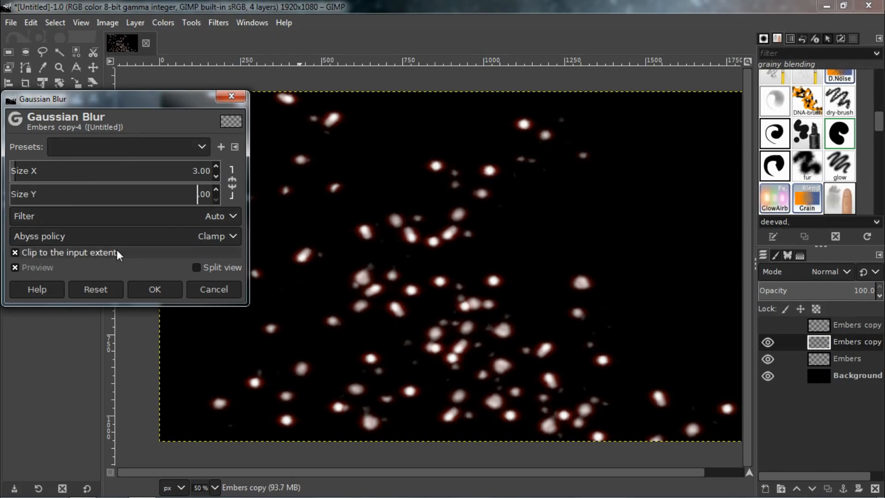
pyautogui.write('2')
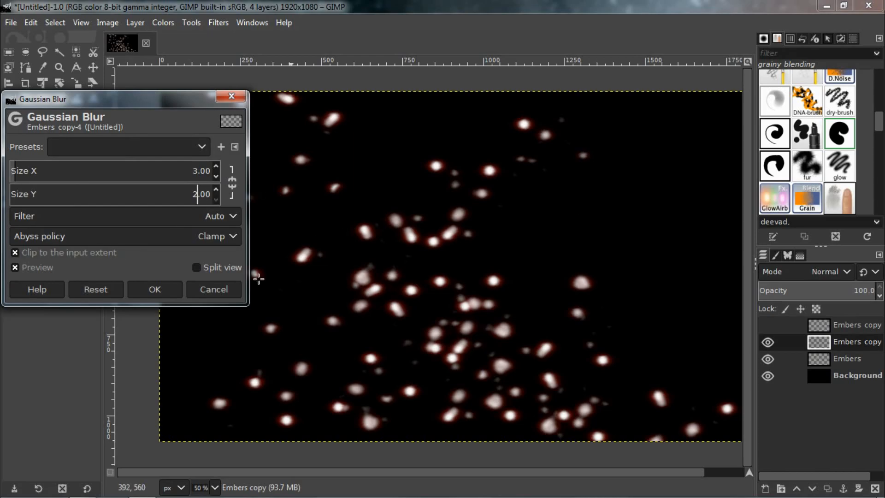
pyautogui.click(154, 288)
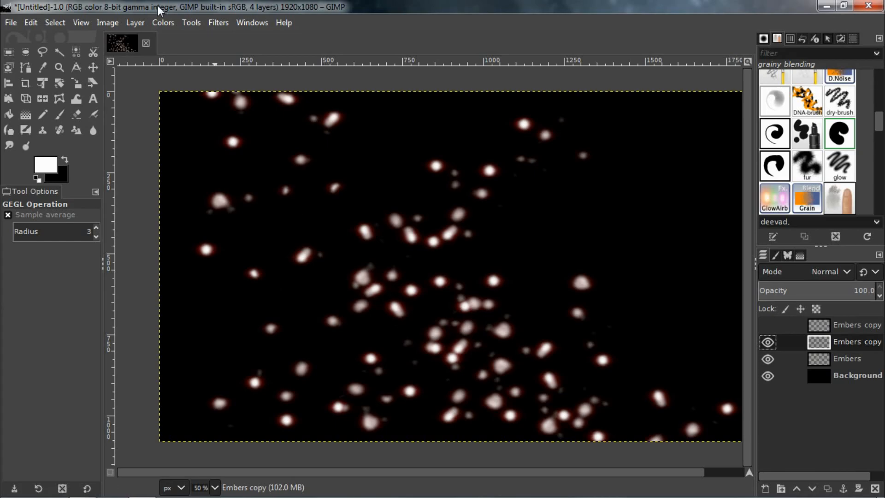
# - Start Colorize on the blurred Embers copy layer and choose the saved orange f6821c as its color
pyautogui.click(163, 23)
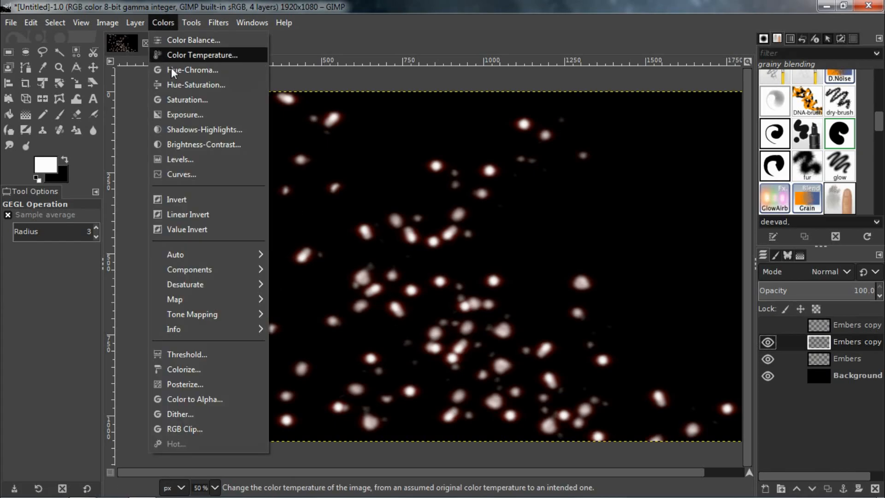
pyautogui.click(172, 373)
pyautogui.click(167, 242)
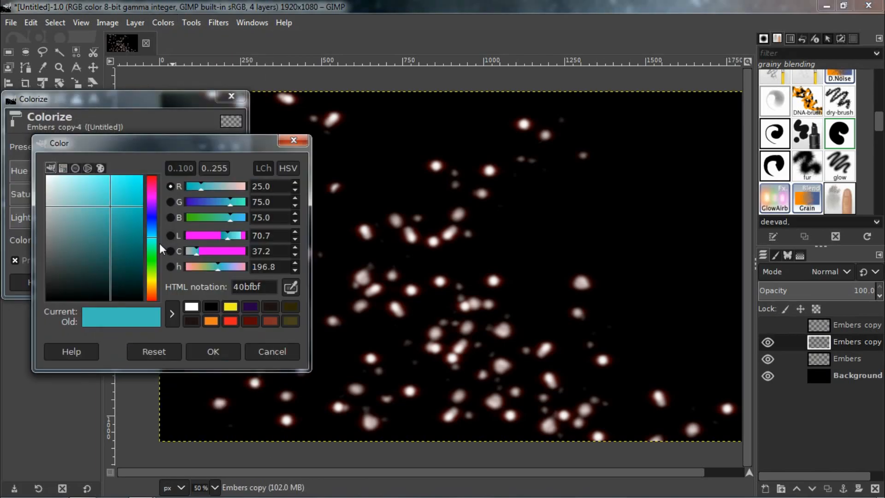
pyautogui.click(211, 320)
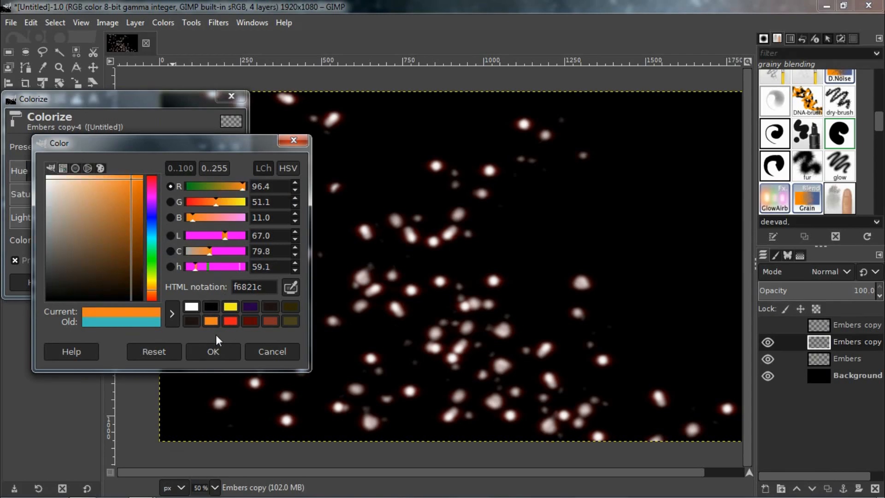
pyautogui.click(211, 350)
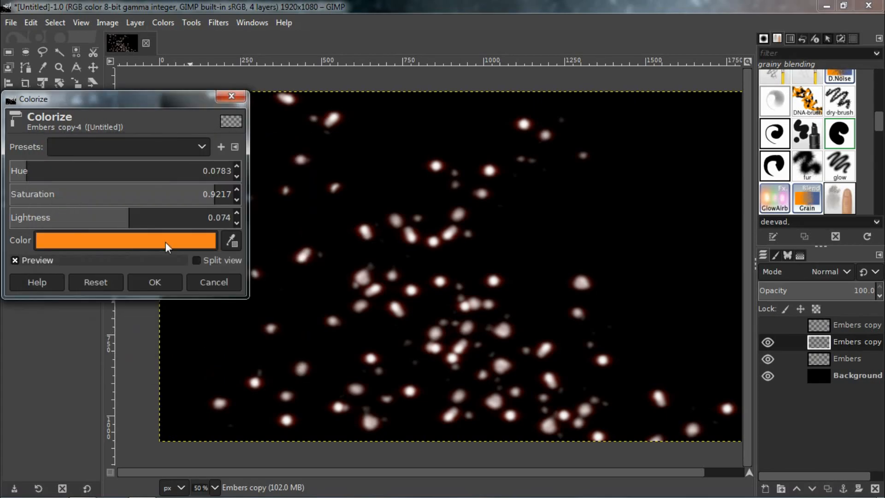
# - Lower the Colorize lightness to -0.186 for an orange glow and apply it to the Embers copy layer
pyautogui.click(79, 218)
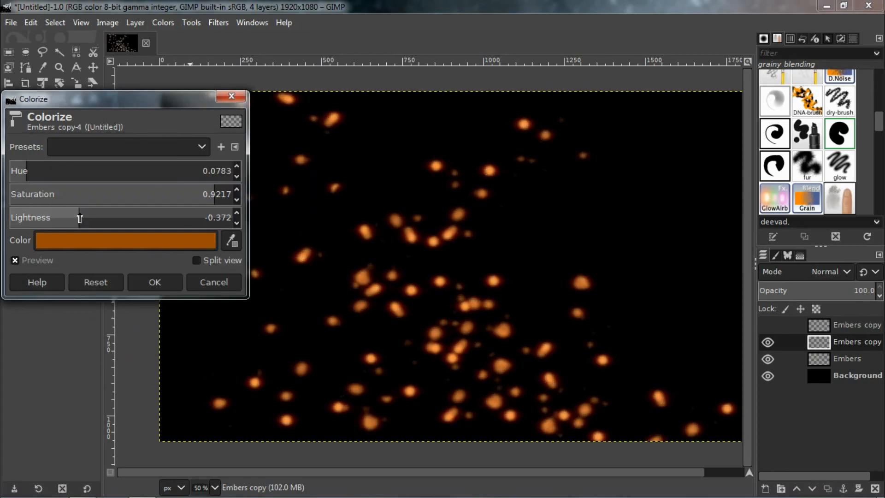
pyautogui.click(85, 217)
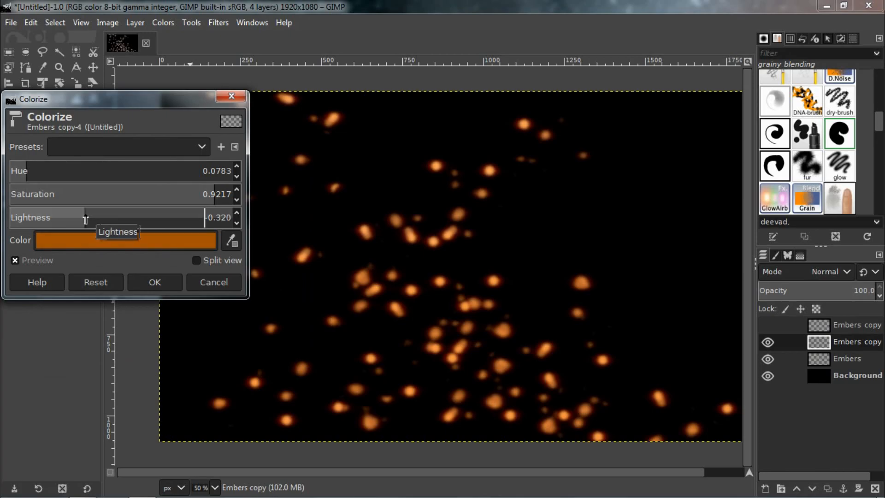
pyautogui.click(91, 218)
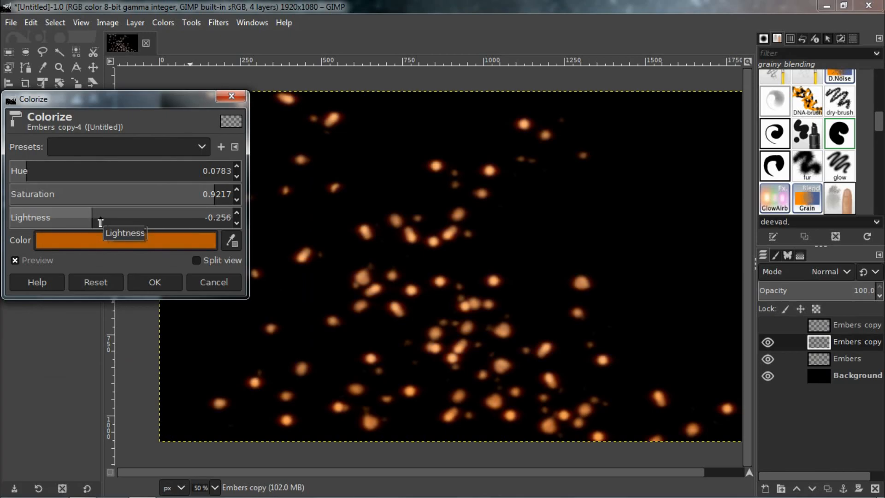
pyautogui.click(99, 219)
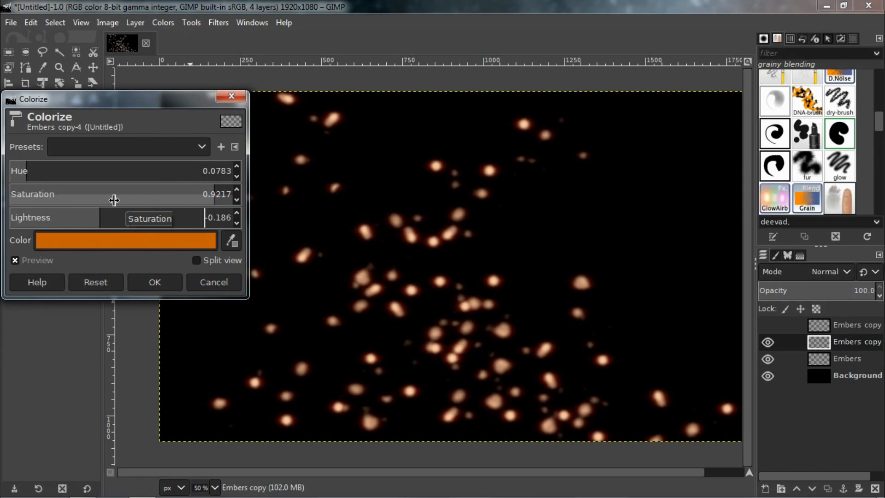
pyautogui.click(172, 279)
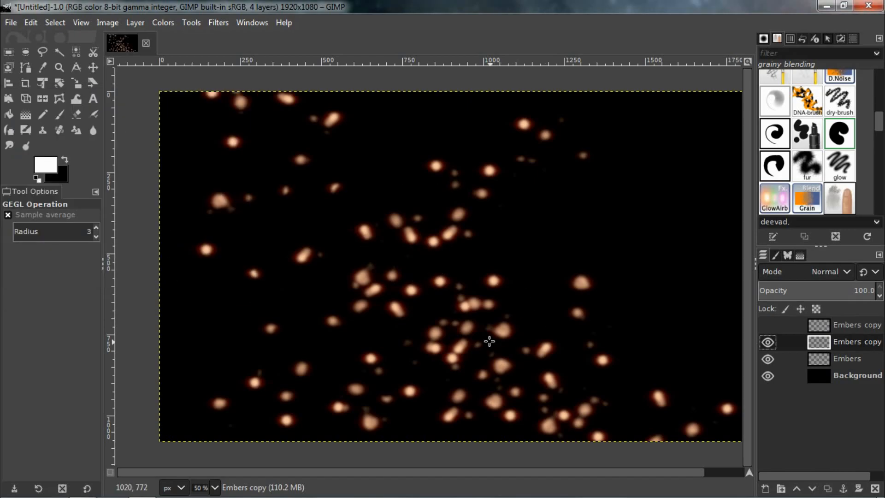
# - Show the topmost Embers copy layer and apply a Gaussian Blur to it with Size X and Size Y at 1.50
pyautogui.click(767, 326)
pyautogui.click(812, 326)
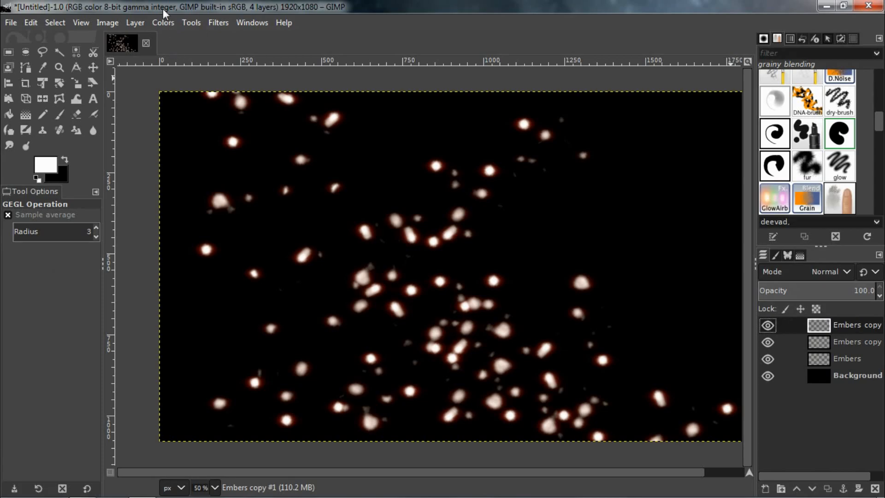
pyautogui.click(218, 23)
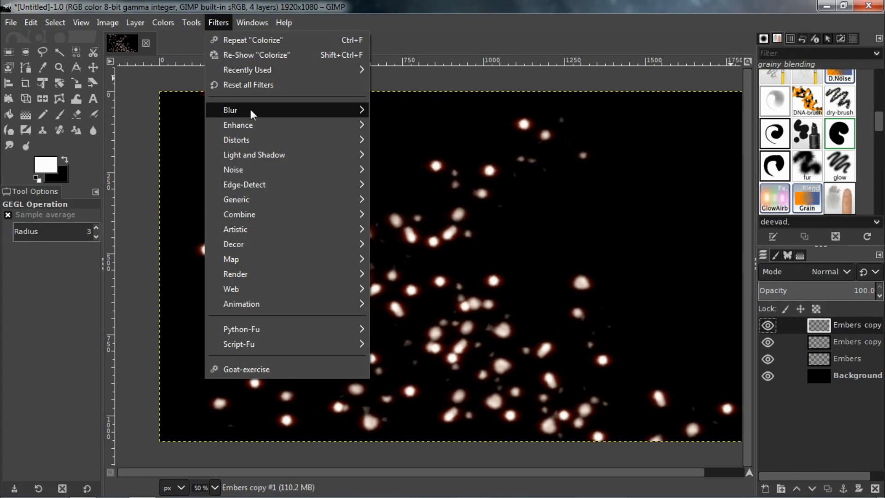
pyautogui.moveTo(366, 109)
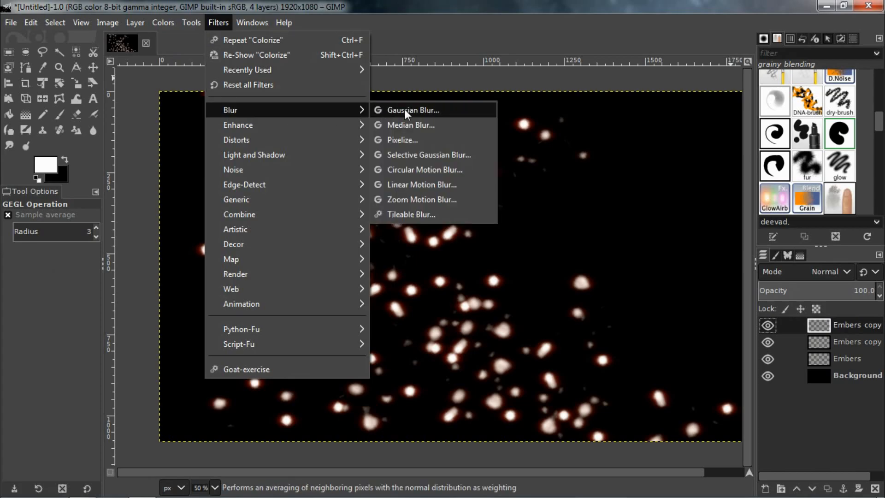
pyautogui.click(405, 109)
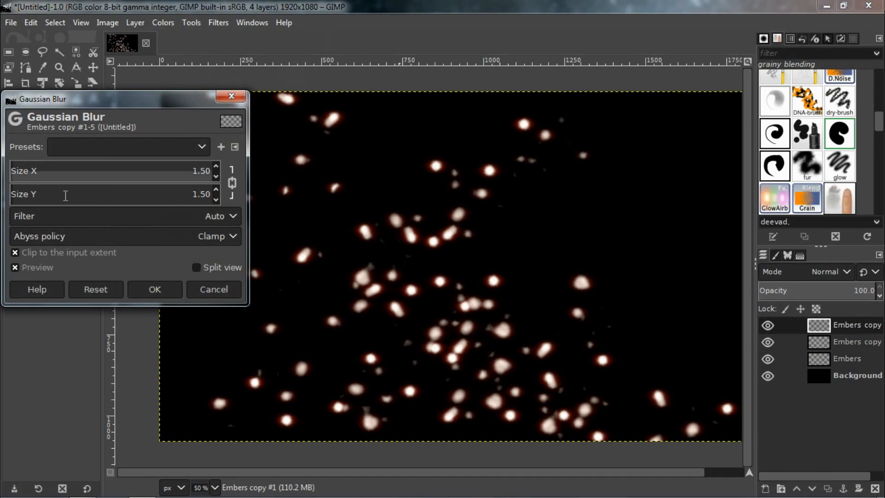
pyautogui.click(152, 291)
# - Start Colorize on the topmost Embers copy layer and choose the saved yellow as its color
pyautogui.click(164, 22)
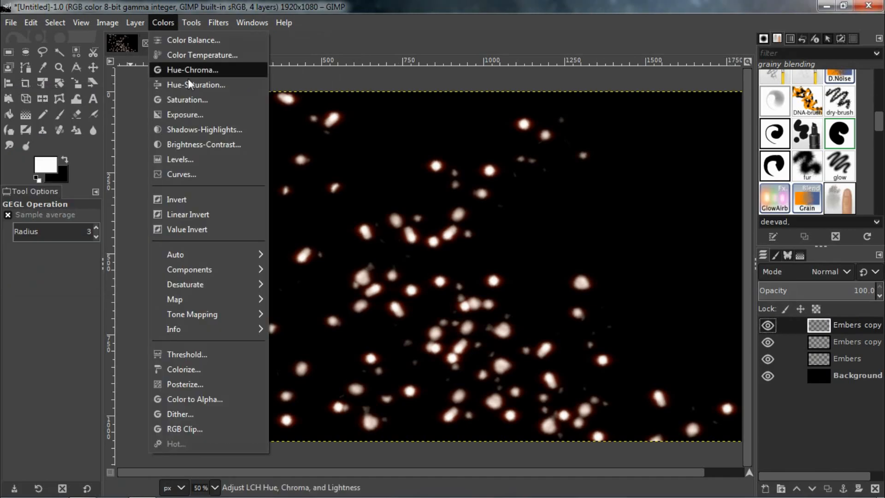
pyautogui.click(184, 372)
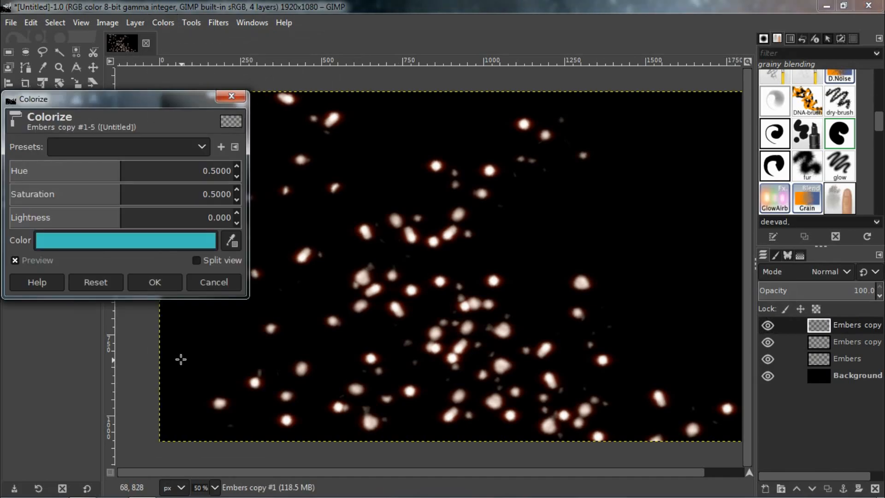
pyautogui.click(139, 234)
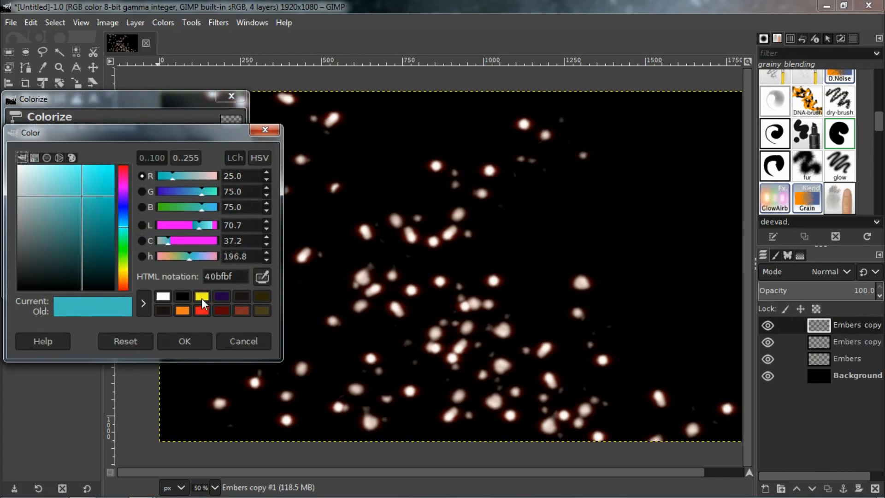
pyautogui.click(201, 296)
pyautogui.click(186, 339)
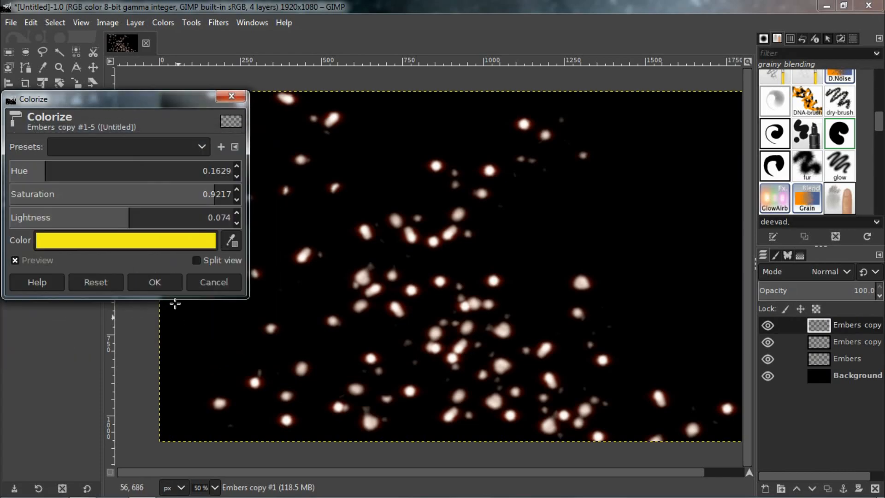
# - Lower the Colorize lightness to -0.203 for a yellow glow and apply it to the topmost Embers copy layer
pyautogui.click(104, 218)
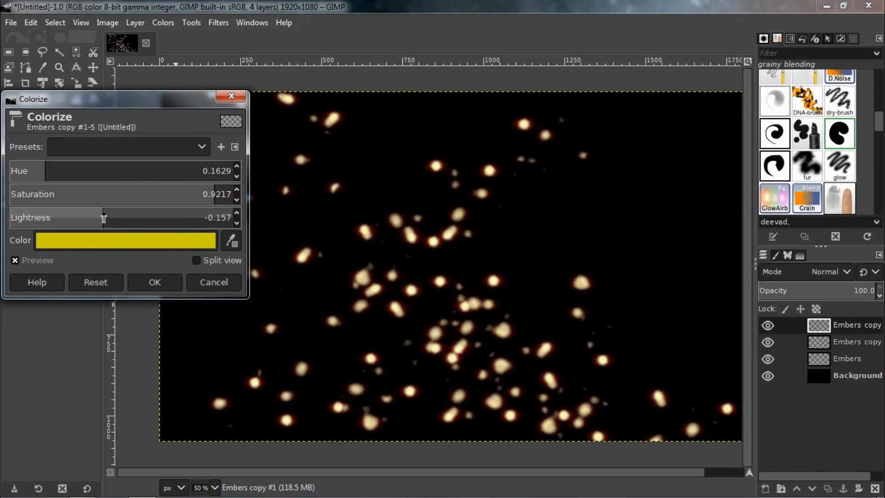
pyautogui.click(87, 215)
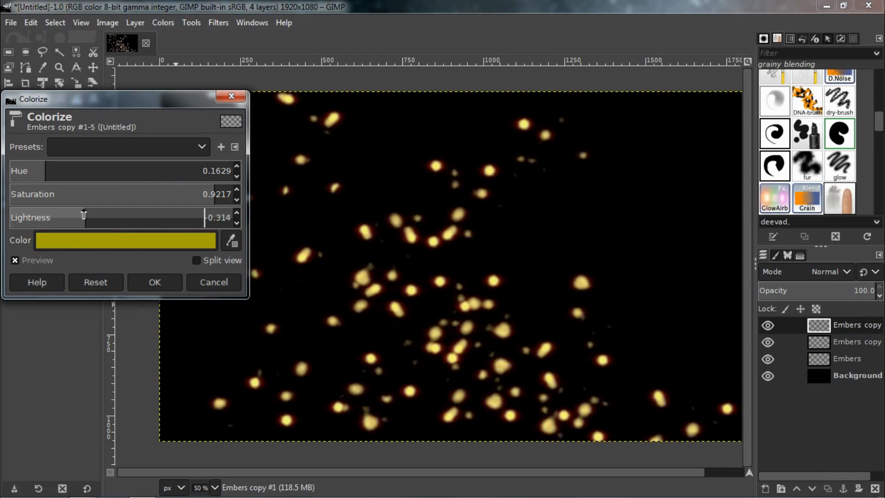
pyautogui.click(52, 218)
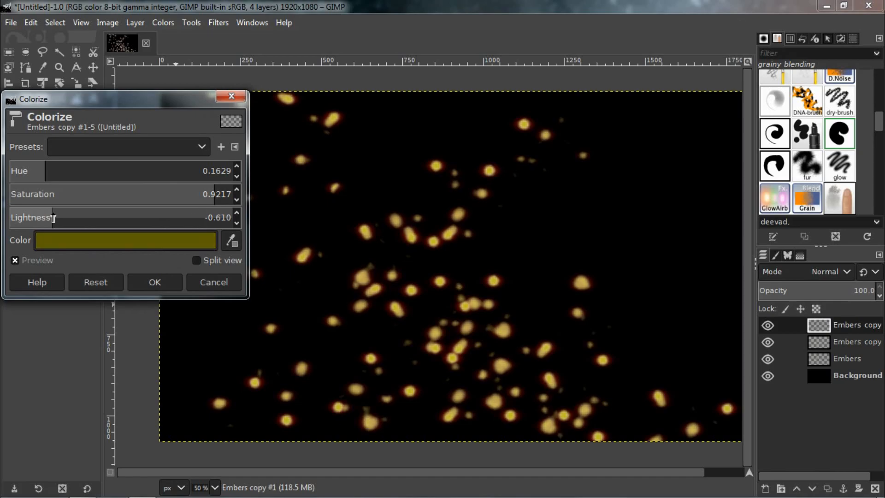
pyautogui.scroll(-1, 119, 219)
pyautogui.click(119, 219)
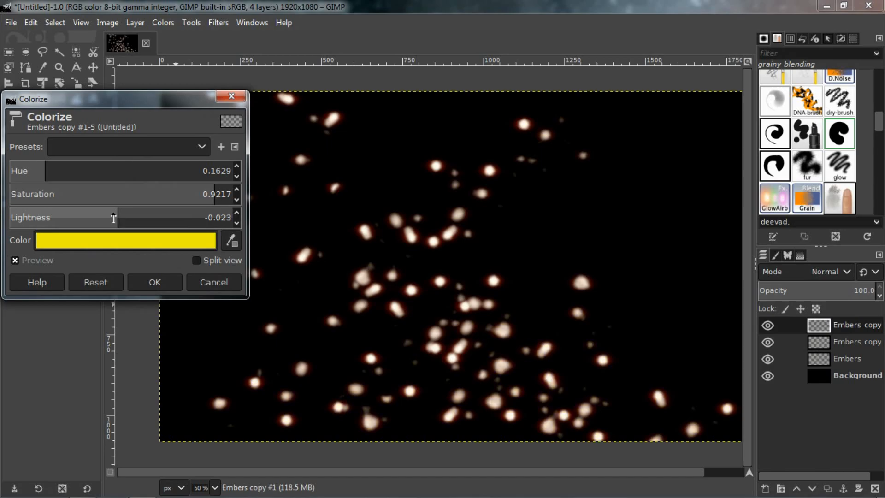
pyautogui.click(99, 218)
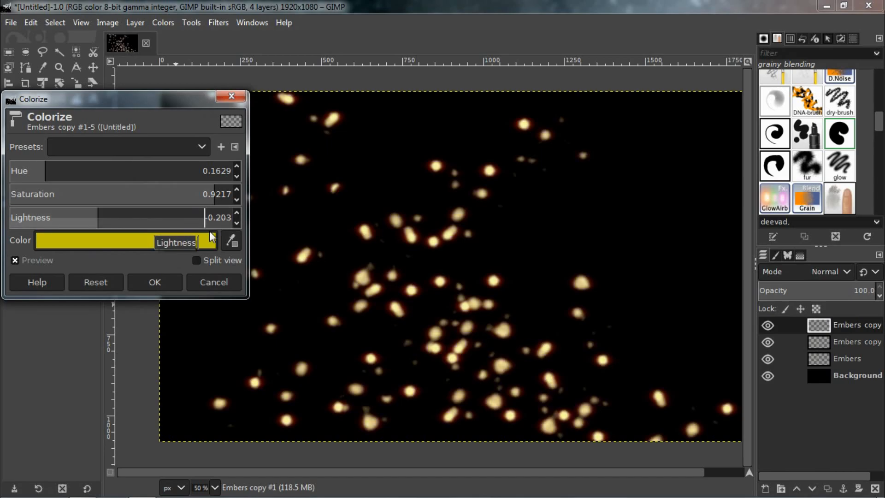
pyautogui.click(137, 286)
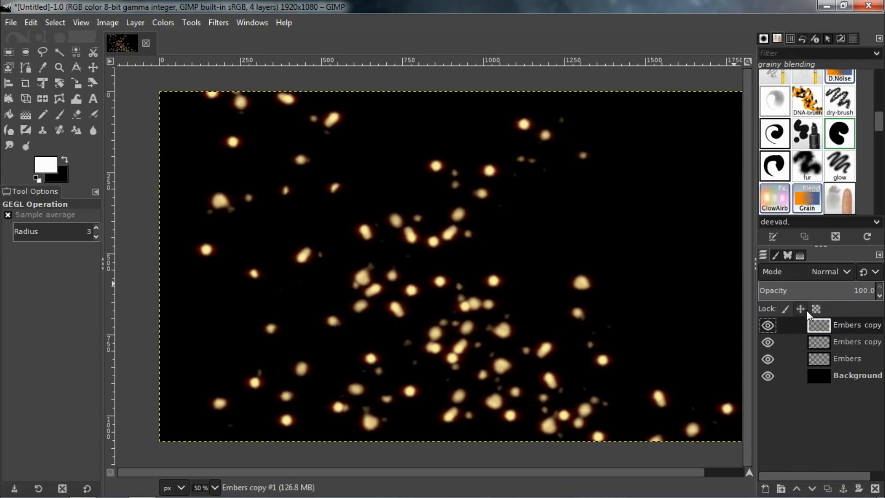
# - Add a transparent 1920 × 1080 px layer named Embers Highlights above the topmost Embers copy layer
pyautogui.press('u')
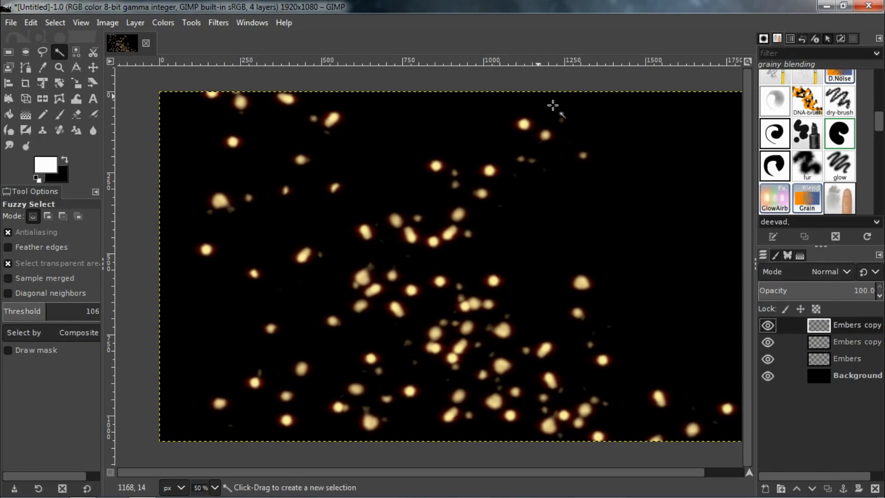
pyautogui.rightClick(812, 328)
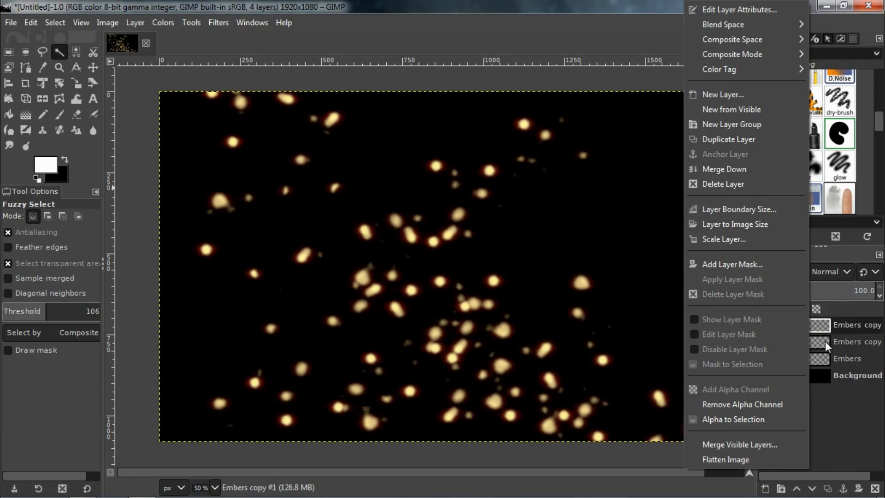
pyautogui.click(819, 413)
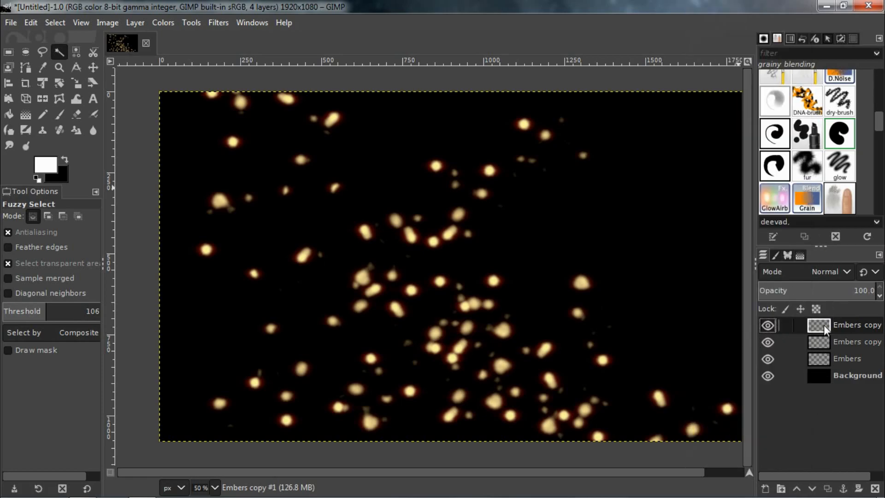
pyautogui.rightClick(825, 324)
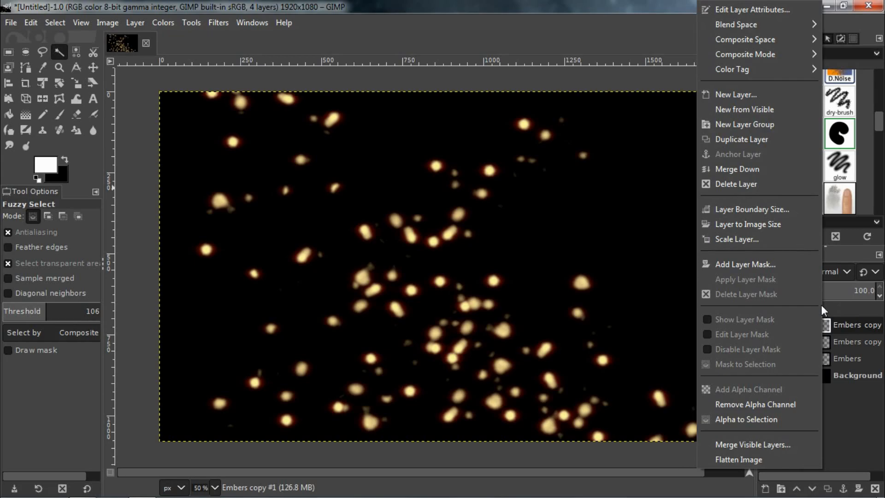
pyautogui.click(731, 94)
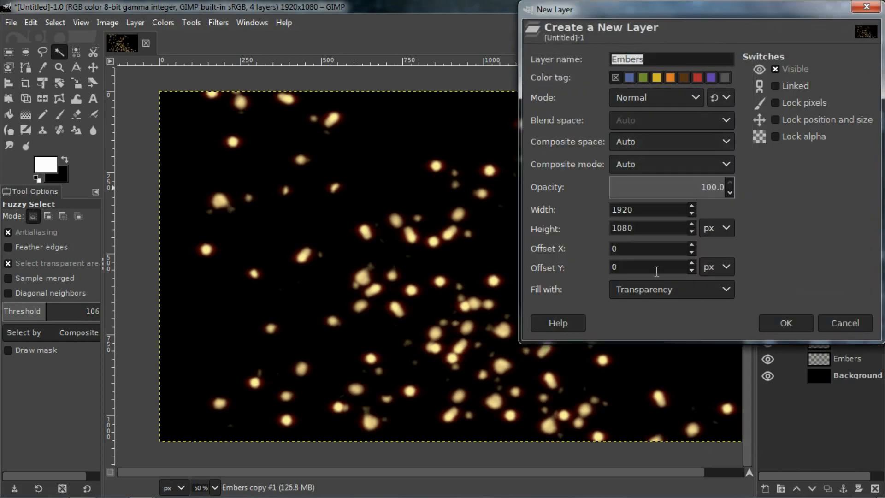
pyautogui.click(651, 61)
pyautogui.write('Highlights')
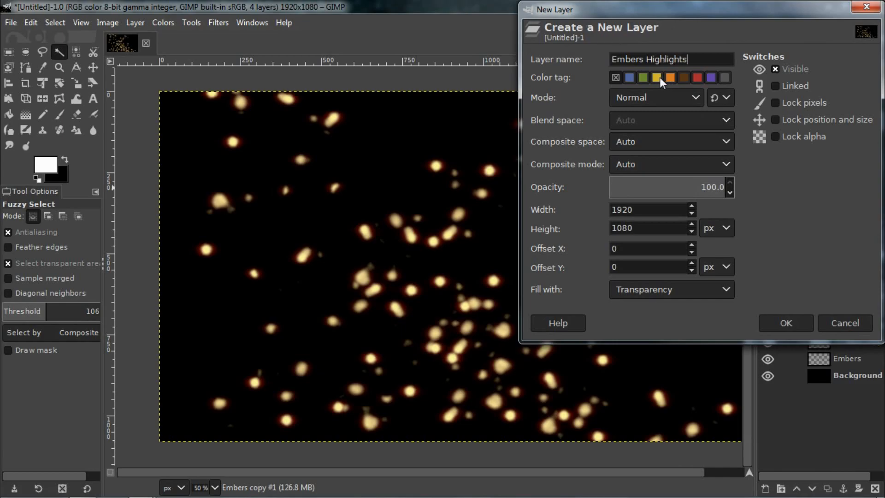
pyautogui.click(787, 325)
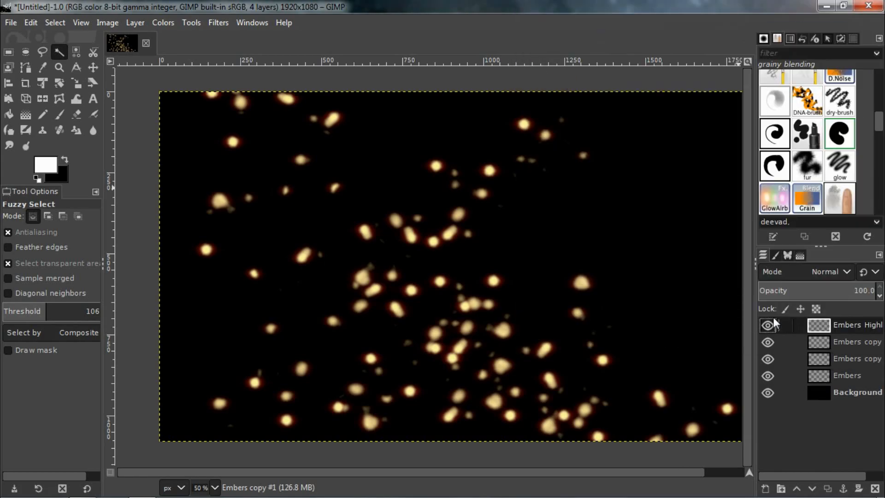
# - Make the upper Embers copy layer active and fuzzy-select its empty area around the embers at threshold 106
pyautogui.click(822, 342)
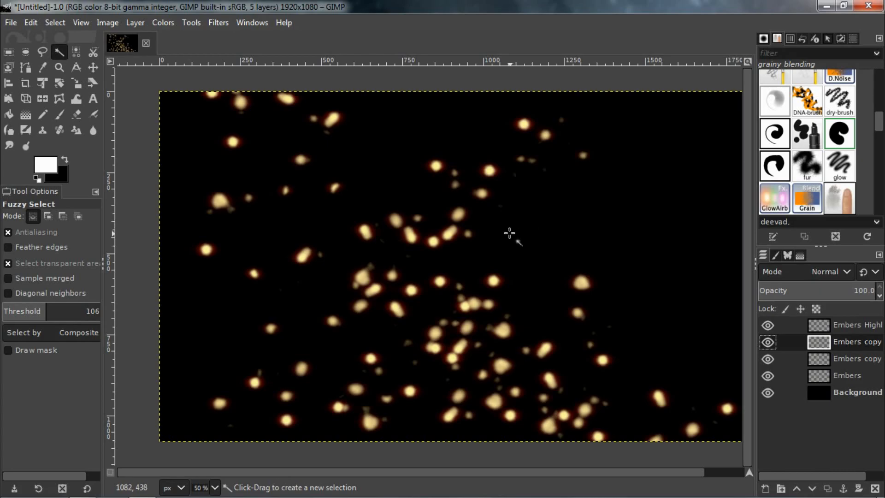
pyautogui.click(509, 234)
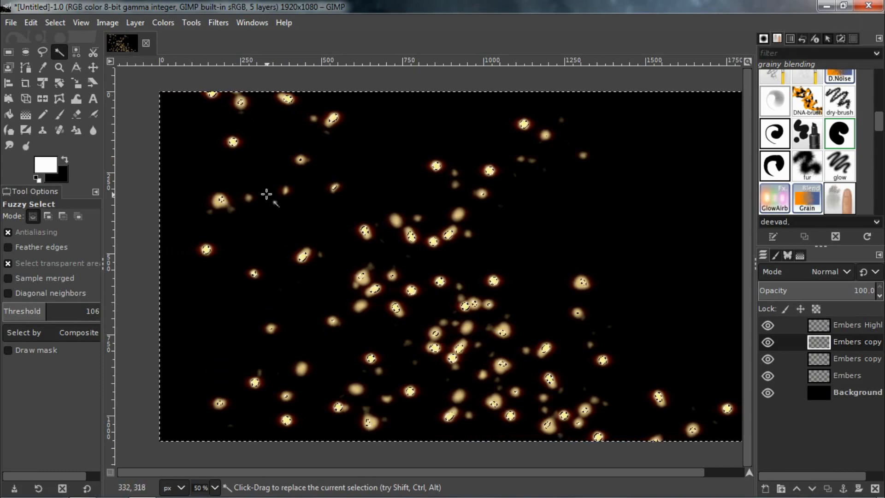
# - Examine the selection outlines around the ember cores up close across the whole image
pyautogui.scroll(4, 217, 230)
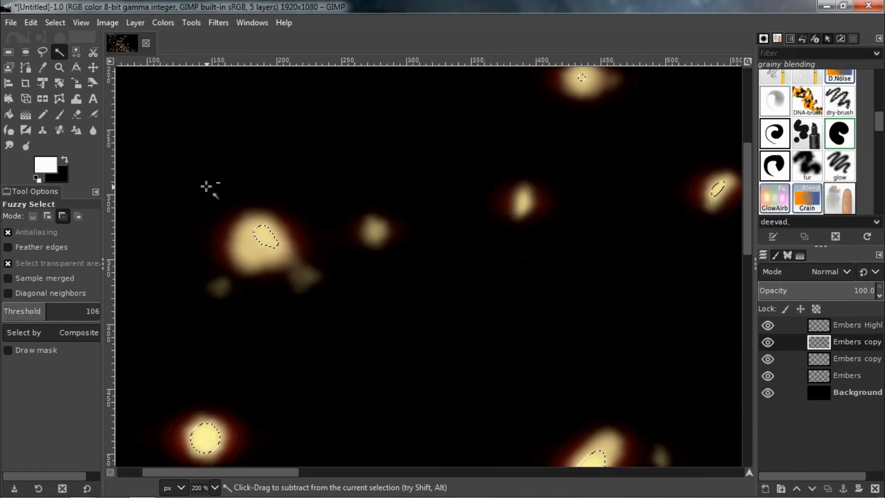
pyautogui.scroll(5, 576, 192)
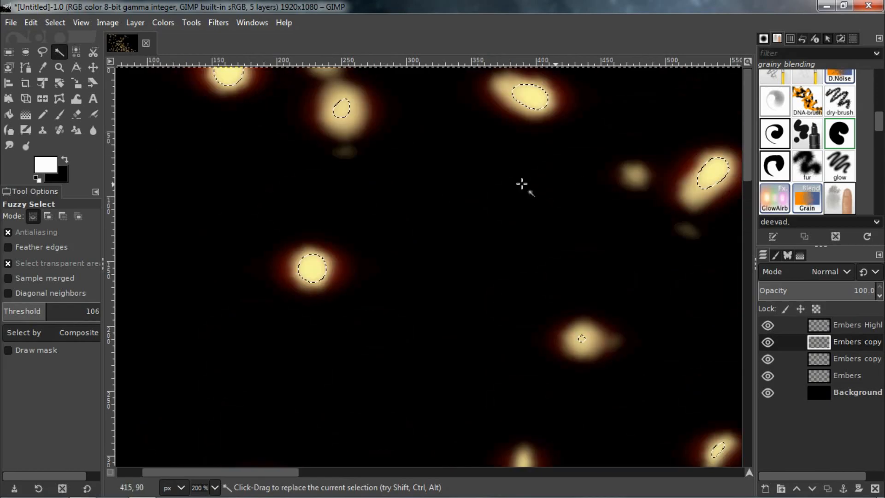
pyautogui.hscroll(5, 538, 234)
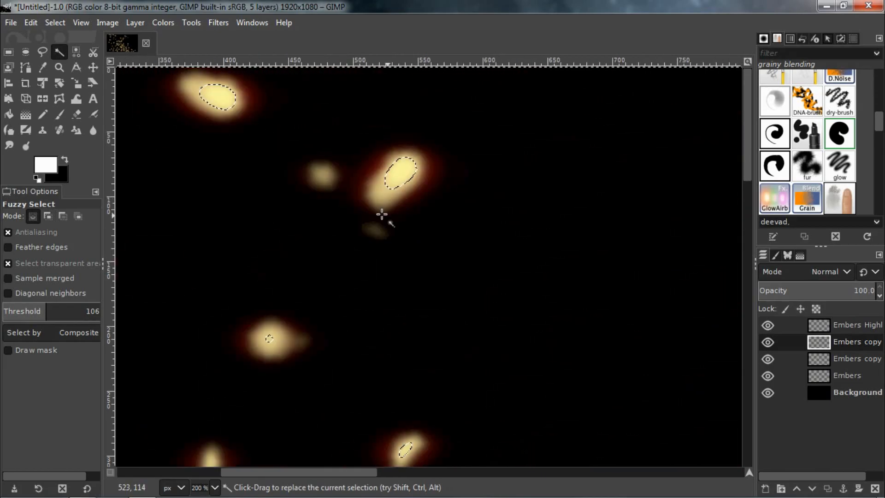
pyautogui.scroll(-4, 395, 209)
pyautogui.hscroll(4, 578, 266)
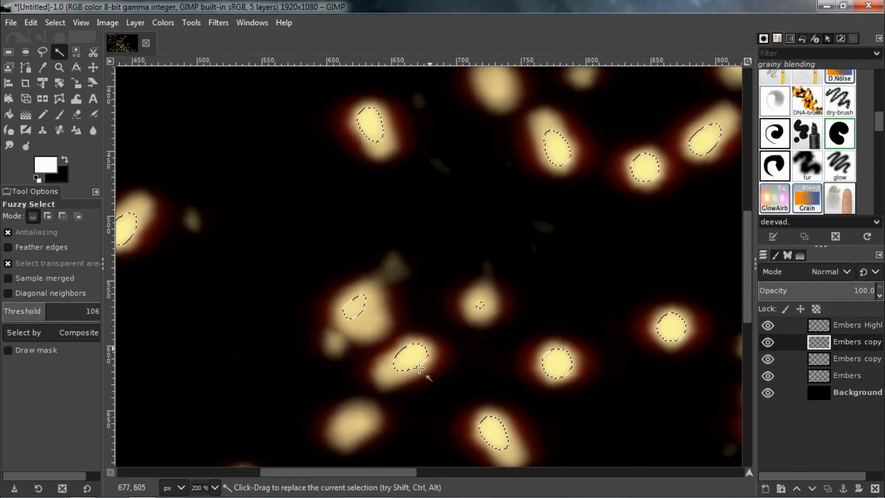
pyautogui.hscroll(8, 570, 293)
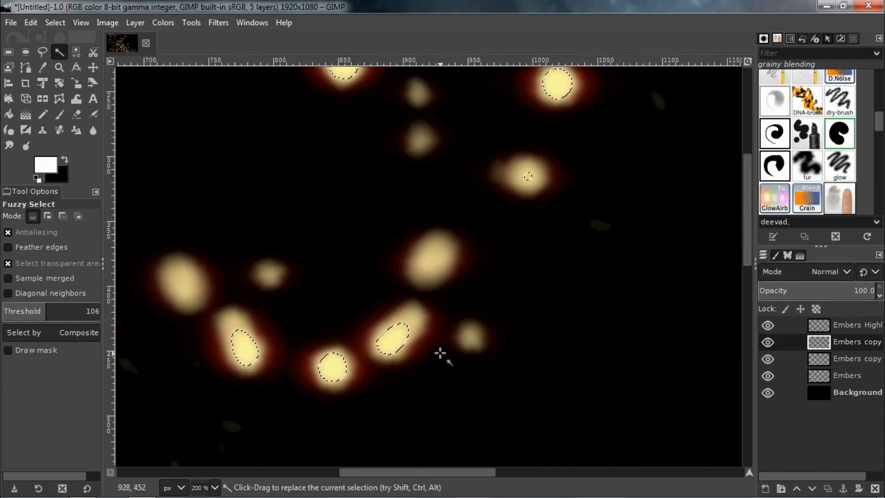
pyautogui.scroll(5, 441, 356)
pyautogui.hscroll(8, 548, 154)
pyautogui.scroll(-5, 507, 154)
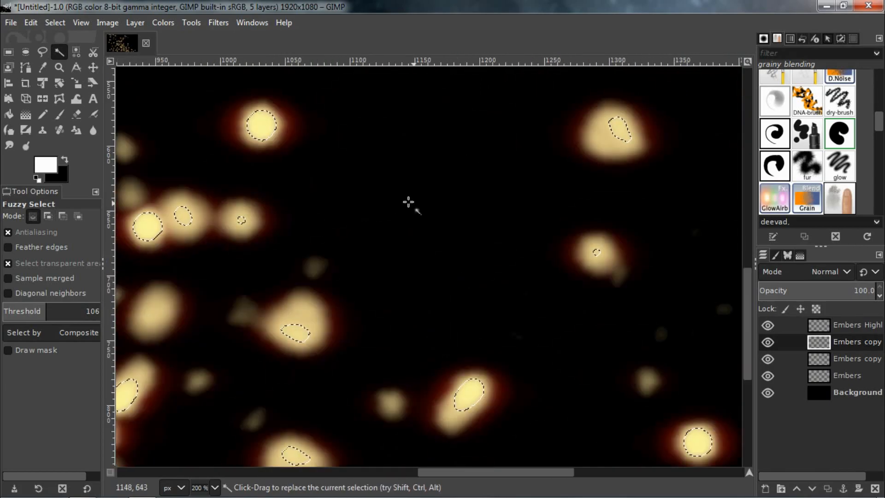
pyautogui.scroll(-5, 406, 222)
pyautogui.hscroll(-4, 374, 244)
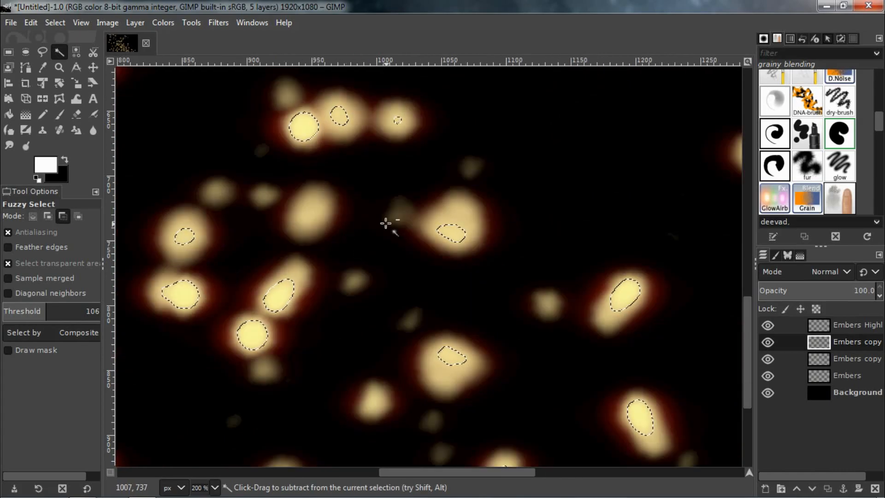
pyautogui.scroll(-3, 389, 226)
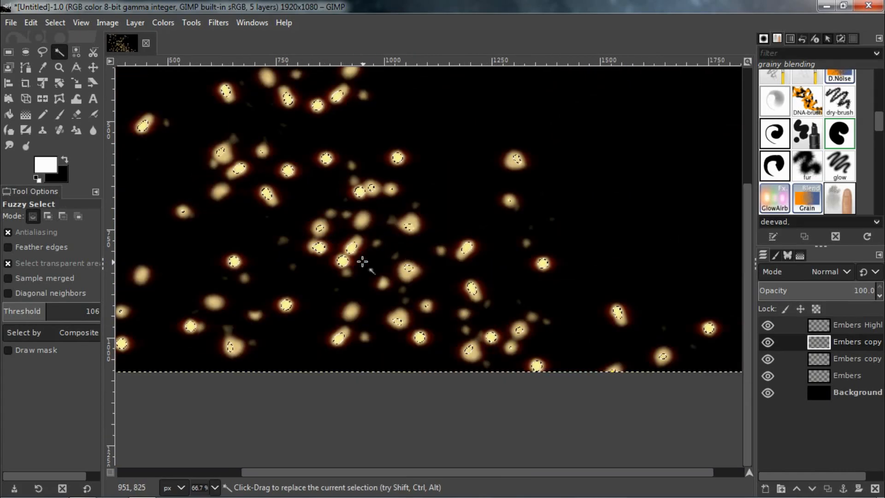
# - Add the double ember near x 850, y 785 to the selection by outlining it with Free Select
pyautogui.click(43, 52)
pyautogui.scroll(4, 316, 248)
pyautogui.moveTo(329, 203)
pyautogui.mouseDown()
pyautogui.moveTo(228, 211)
pyautogui.moveTo(327, 227)
pyautogui.mouseUp()
pyautogui.click(329, 204)
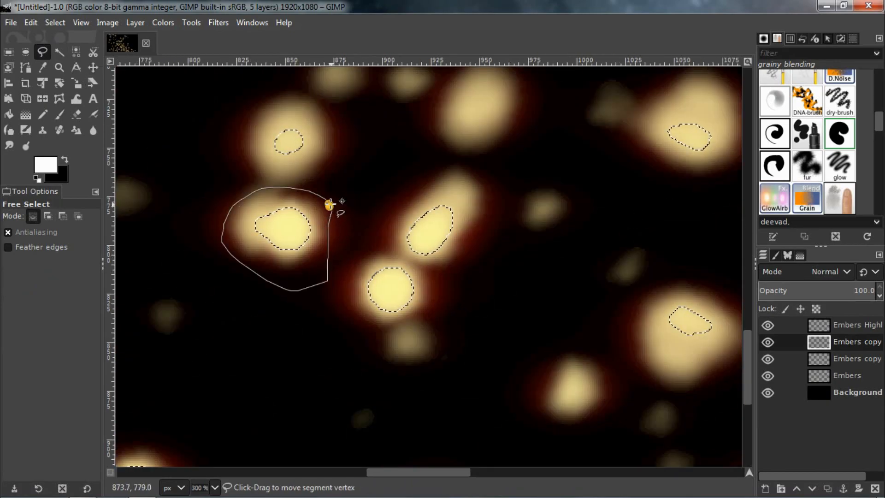
pyautogui.press('Return')
pyautogui.hotkey('ctrl', 'z')
pyautogui.moveTo(331, 203)
pyautogui.mouseDown()
pyautogui.moveTo(315, 262)
pyautogui.moveTo(331, 208)
pyautogui.mouseUp()
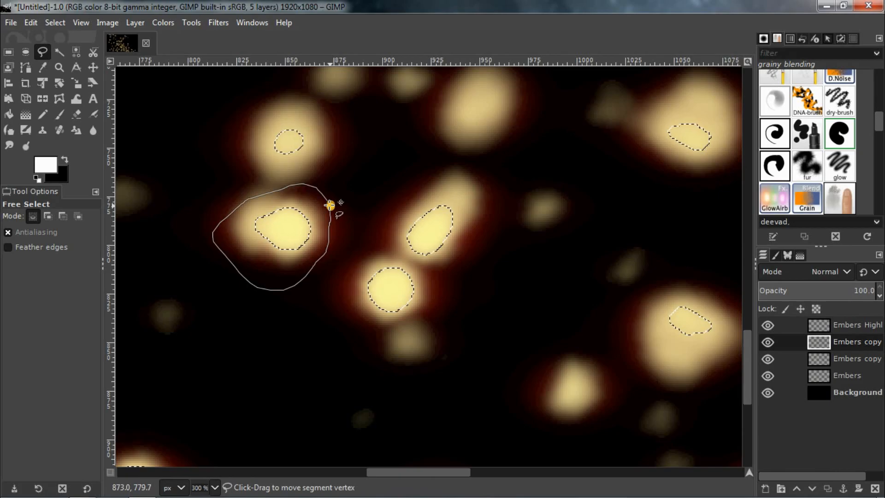
pyautogui.press('Return')
pyautogui.press('1')
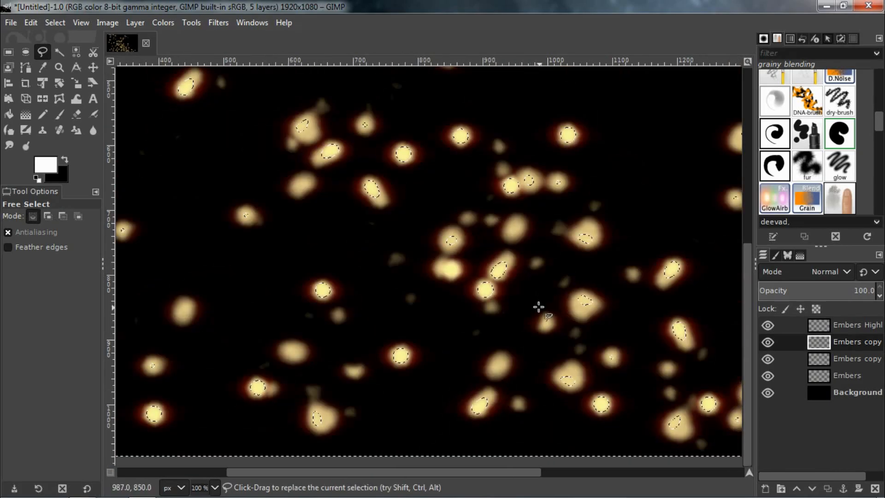
pyautogui.hscroll(-5, 355, 335)
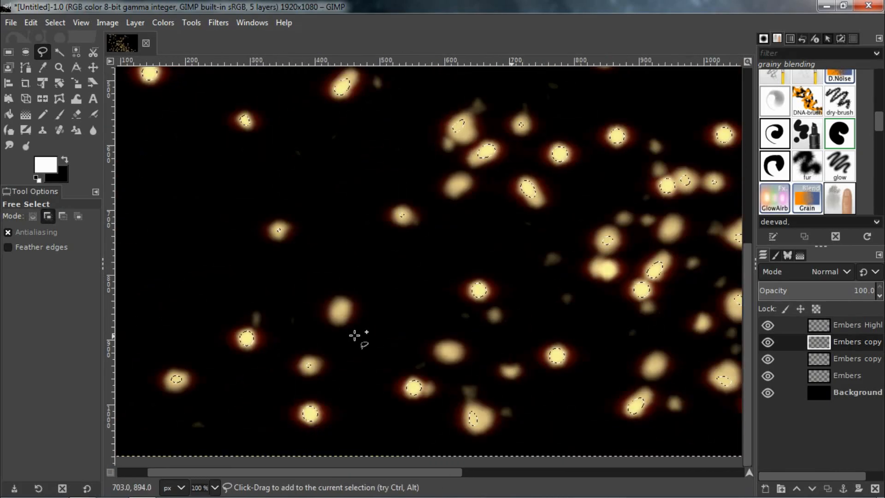
pyautogui.scroll(3, 261, 334)
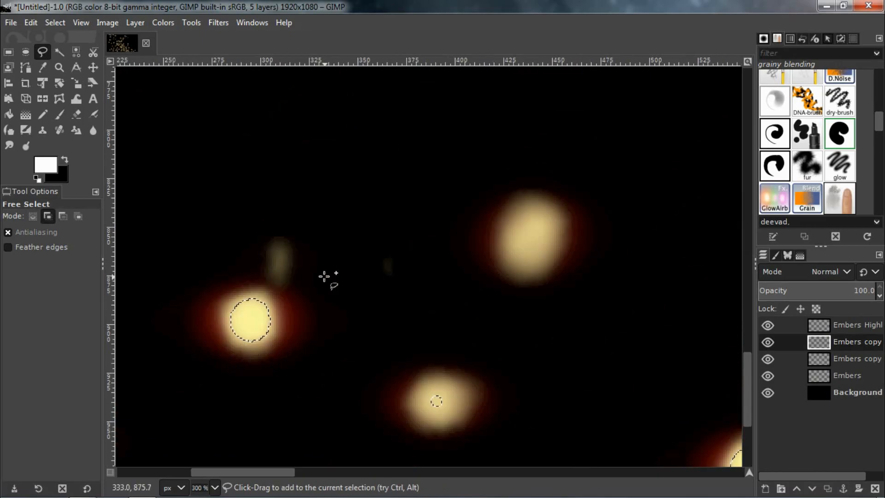
pyautogui.scroll(-3, 326, 277)
pyautogui.scroll(2, 391, 363)
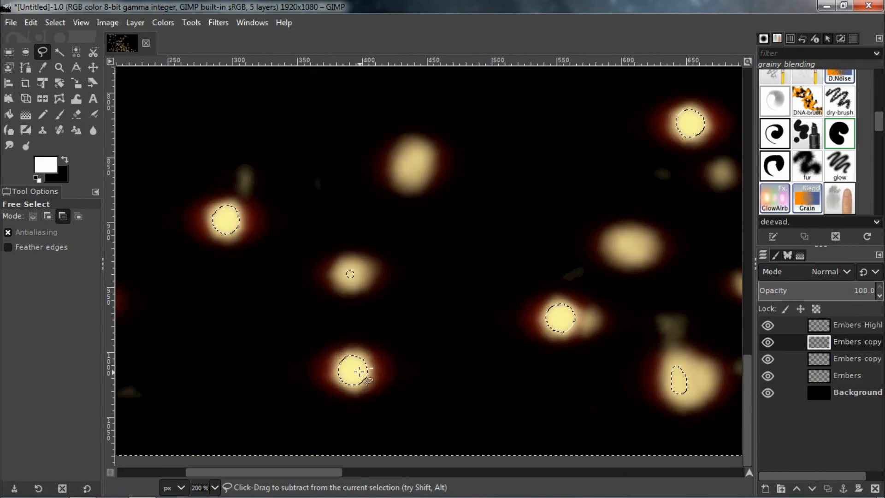
pyautogui.moveTo(356, 340)
pyautogui.mouseDown()
pyautogui.moveTo(310, 380)
pyautogui.moveTo(366, 344)
pyautogui.mouseUp()
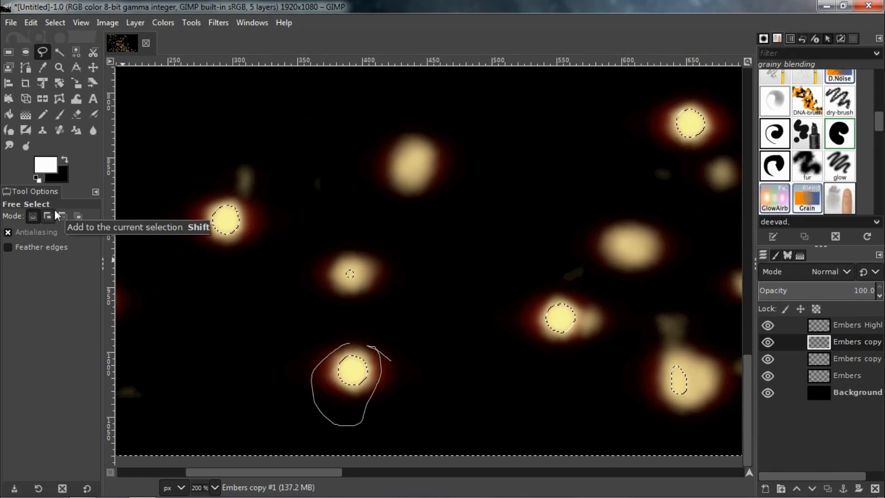
pyautogui.press('u')
pyautogui.press('f')
pyautogui.press('u')
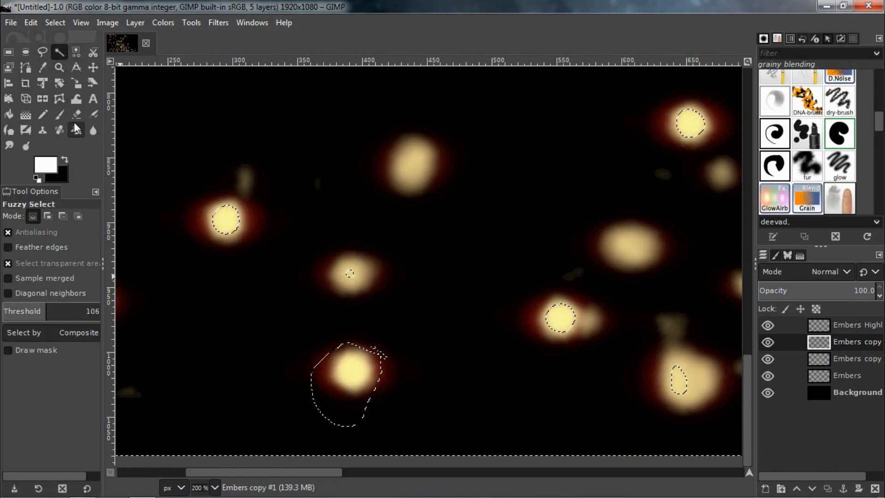
pyautogui.hotkey('ctrl', 'z')
# - Add the bright round ember near x 390, y 1010 at the image's lower edge to the selection with a Free Select outline
pyautogui.click(44, 54)
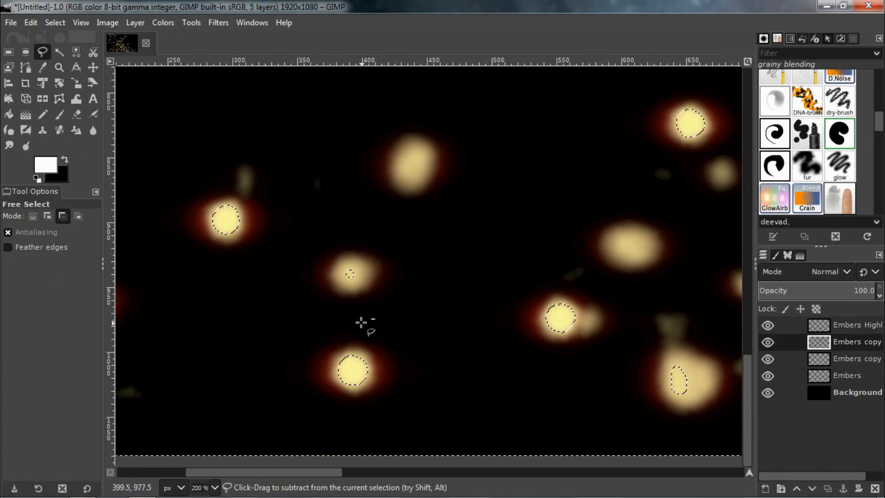
pyautogui.moveTo(365, 342); pyautogui.dragTo(343, 408)
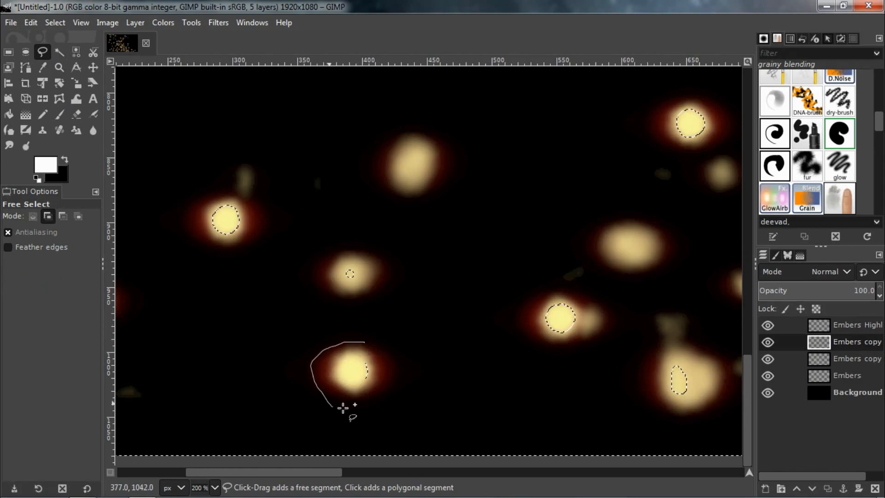
pyautogui.click(366, 343)
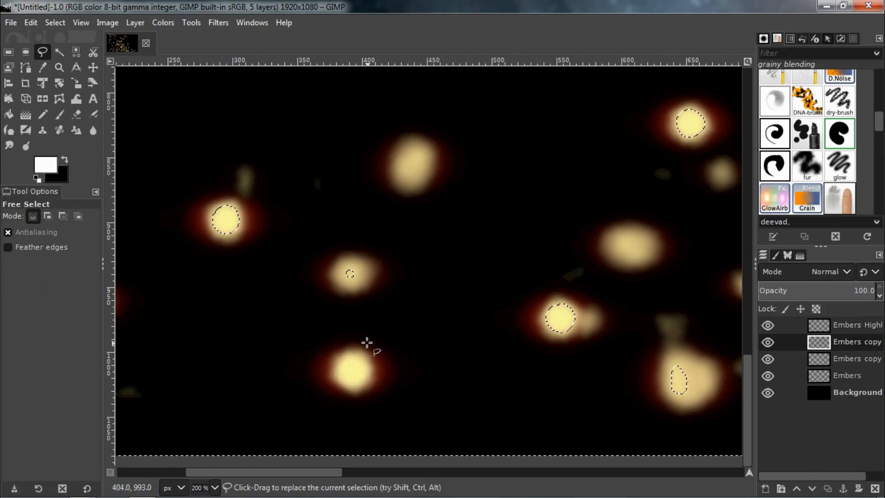
pyautogui.scroll(-3, 464, 321)
pyautogui.scroll(5, 560, 347)
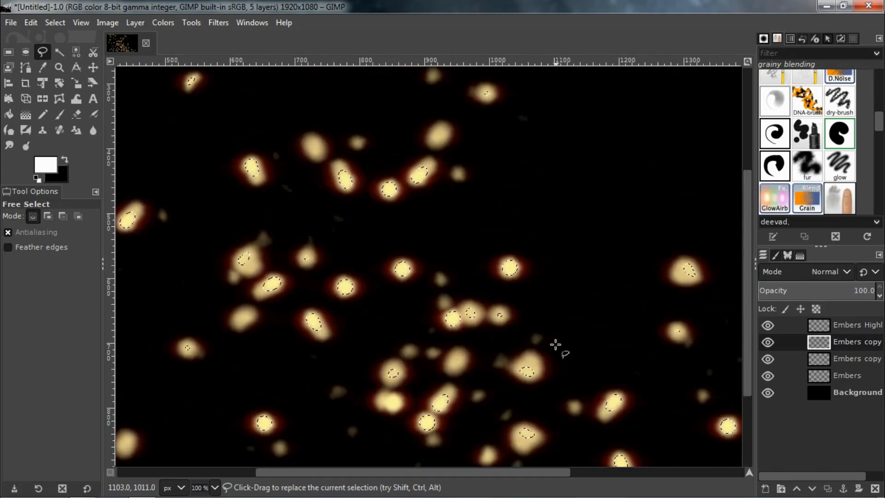
# - Add the dim ember near x 970, y 650 to the selection by outlining it with Free Select
pyautogui.scroll(3, 477, 316)
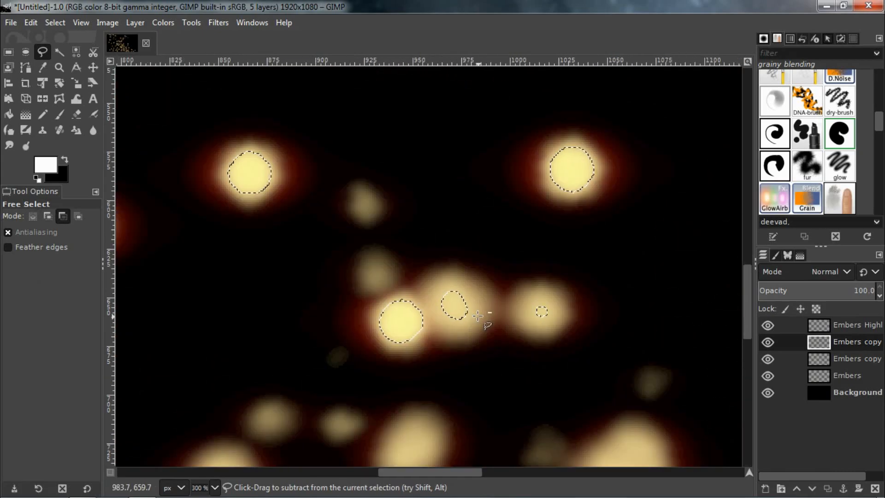
pyautogui.keyDown('shift'); pyautogui.click(451, 267); pyautogui.keyUp('shift')
pyautogui.moveTo(464, 269); pyautogui.dragTo(452, 268)
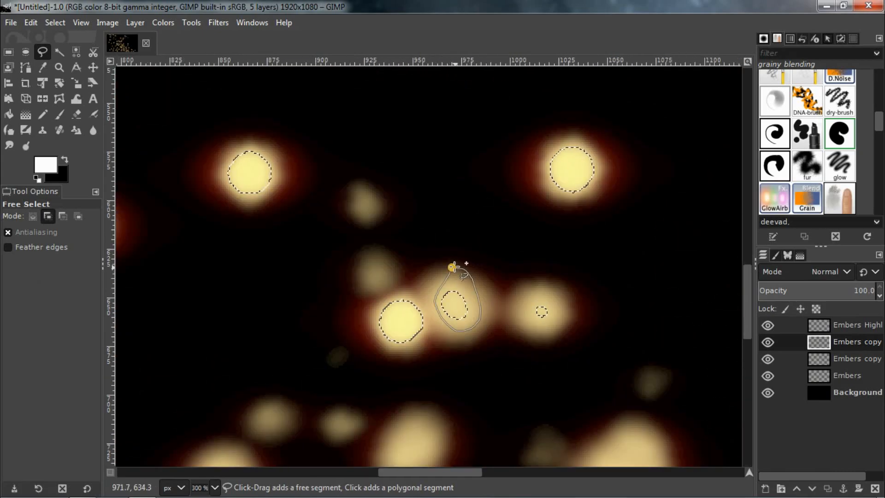
pyautogui.press('Return')
pyautogui.scroll(-5, 454, 313)
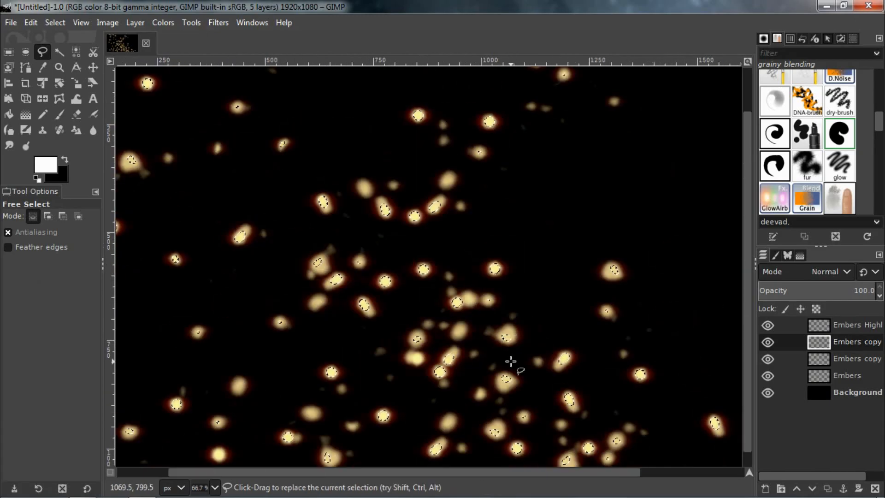
pyautogui.hscroll(1, 638, 435)
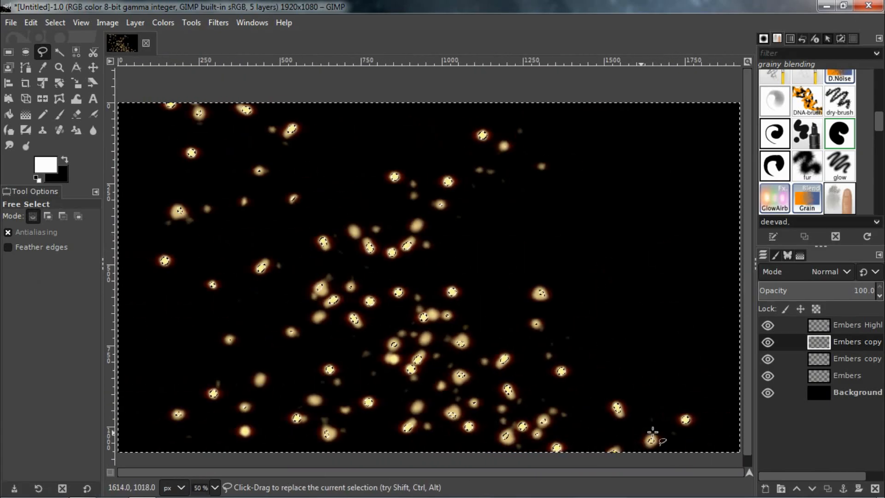
# - Make the Embers Highlights layer active and check the selection outlines with the three other ember layers temporarily hidden
pyautogui.click(823, 325)
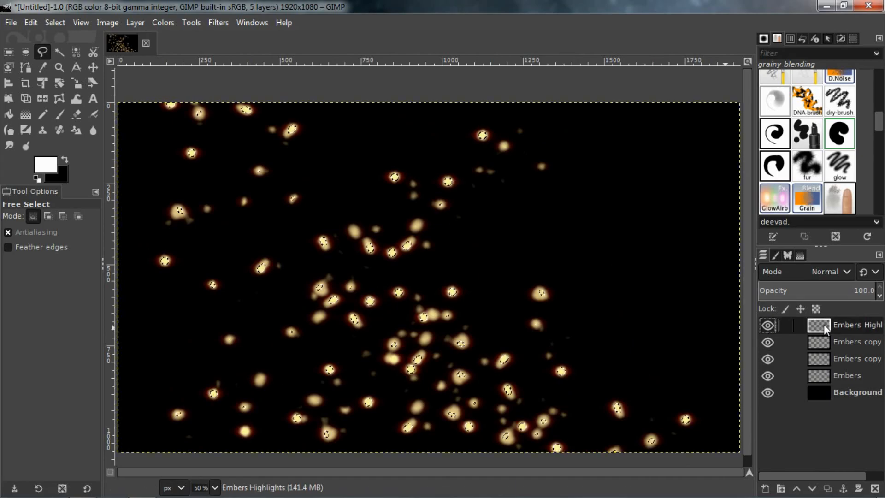
pyautogui.moveTo(770, 342); pyautogui.dragTo(769, 376)
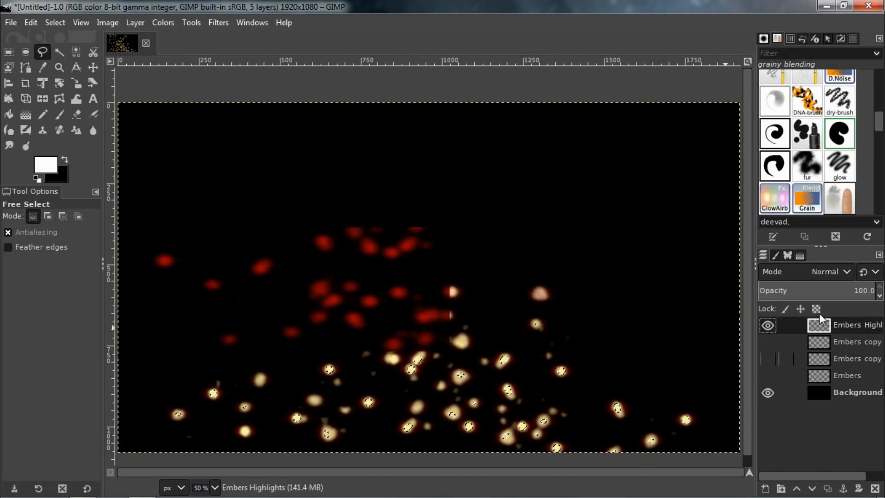
pyautogui.press('2')
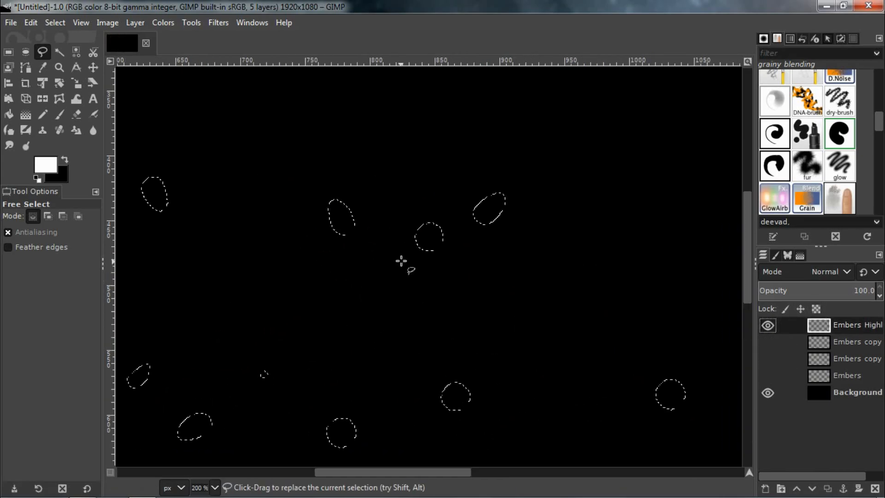
pyautogui.scroll(-6, 407, 265)
pyautogui.scroll(2, 451, 291)
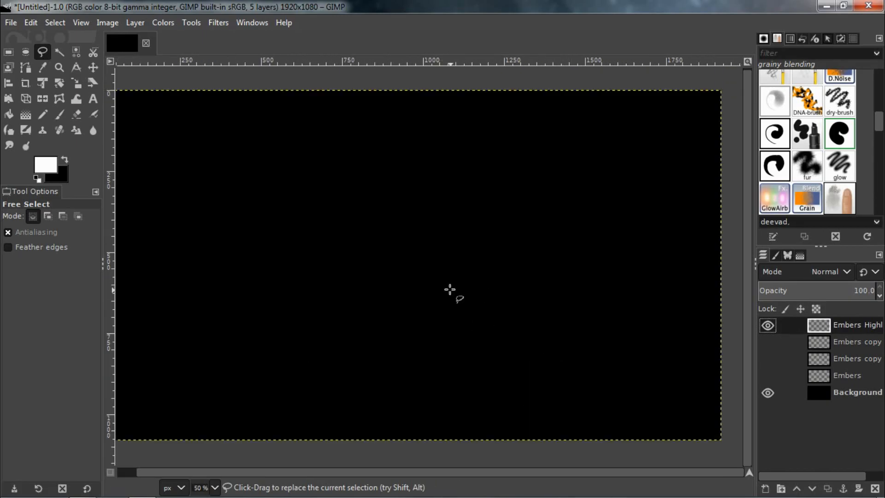
pyautogui.moveTo(768, 341); pyautogui.dragTo(768, 362)
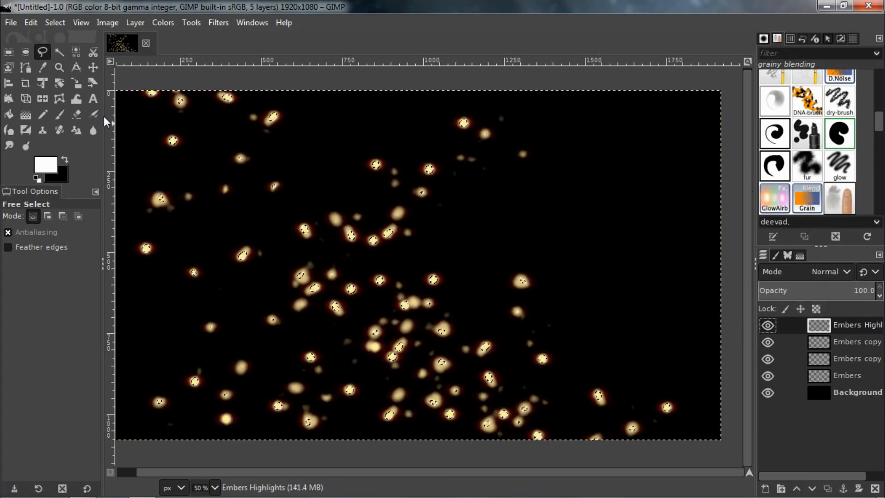
# - Paint white into the selected ember cores on the Embers Highlights layer with the Paintbrush at 50.4 opacity
pyautogui.click(58, 118)
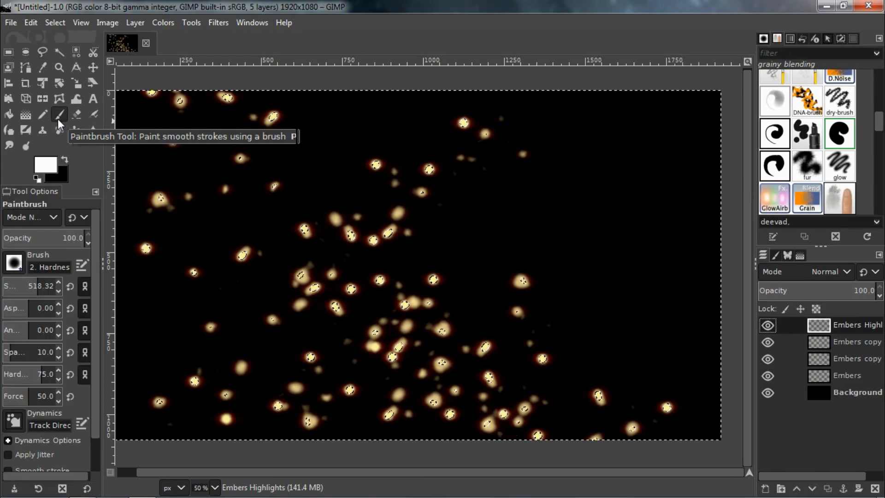
pyautogui.click(52, 239)
pyautogui.moveTo(52, 241); pyautogui.dragTo(49, 243)
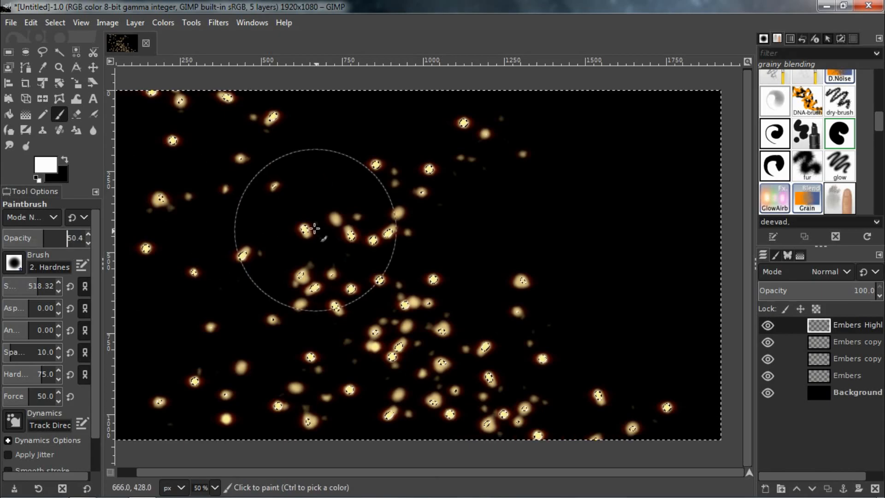
pyautogui.press('-')
pyautogui.moveTo(188, 142); pyautogui.dragTo(226, 147)
pyautogui.hotkey('ctrl', 'z')
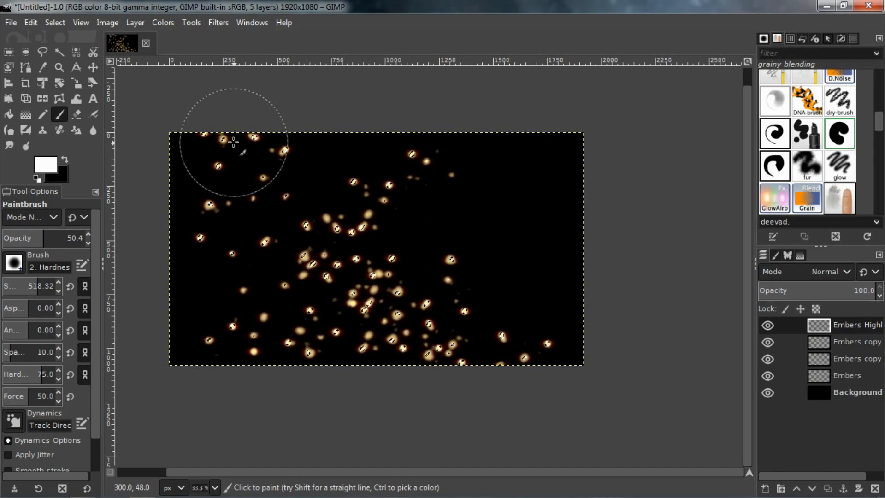
pyautogui.moveTo(233, 142)
pyautogui.mouseDown()
pyautogui.moveTo(194, 144)
pyautogui.moveTo(242, 137)
pyautogui.moveTo(256, 150)
pyautogui.moveTo(200, 222)
pyautogui.moveTo(204, 325)
pyautogui.moveTo(237, 355)
pyautogui.moveTo(302, 341)
pyautogui.moveTo(307, 327)
pyautogui.moveTo(262, 260)
pyautogui.moveTo(290, 162)
pyautogui.moveTo(346, 190)
pyautogui.moveTo(401, 193)
pyautogui.moveTo(445, 164)
pyautogui.moveTo(441, 151)
pyautogui.moveTo(425, 157)
pyautogui.moveTo(383, 227)
pyautogui.moveTo(338, 234)
pyautogui.moveTo(332, 222)
pyautogui.moveTo(368, 267)
pyautogui.moveTo(385, 314)
pyautogui.moveTo(380, 322)
pyautogui.moveTo(374, 314)
pyautogui.moveTo(371, 297)
pyautogui.moveTo(414, 340)
pyautogui.moveTo(469, 359)
pyautogui.moveTo(457, 344)
pyautogui.moveTo(518, 348)
pyautogui.moveTo(538, 337)
pyautogui.moveTo(446, 251)
pyautogui.moveTo(450, 183)
pyautogui.mouseUp()
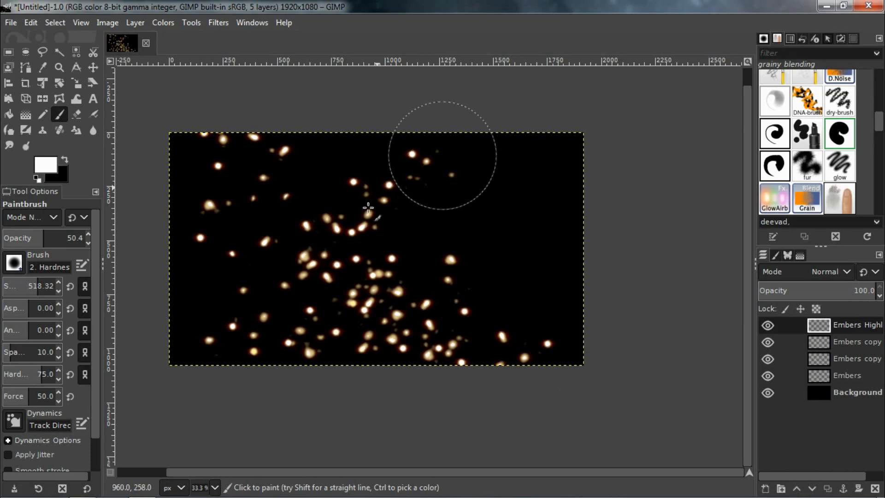
# - Clear the selection around the ember cores and review the painted white highlights
pyautogui.scroll(3, 340, 249)
pyautogui.scroll(-3, 386, 223)
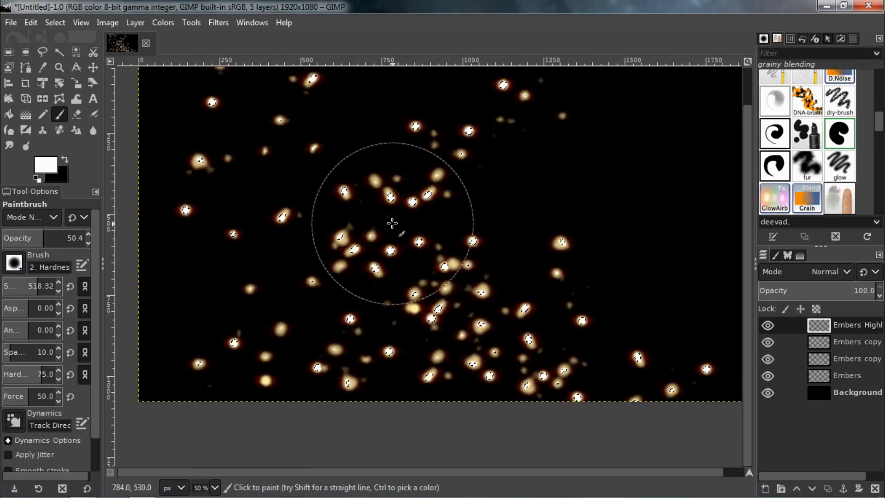
pyautogui.press('u')
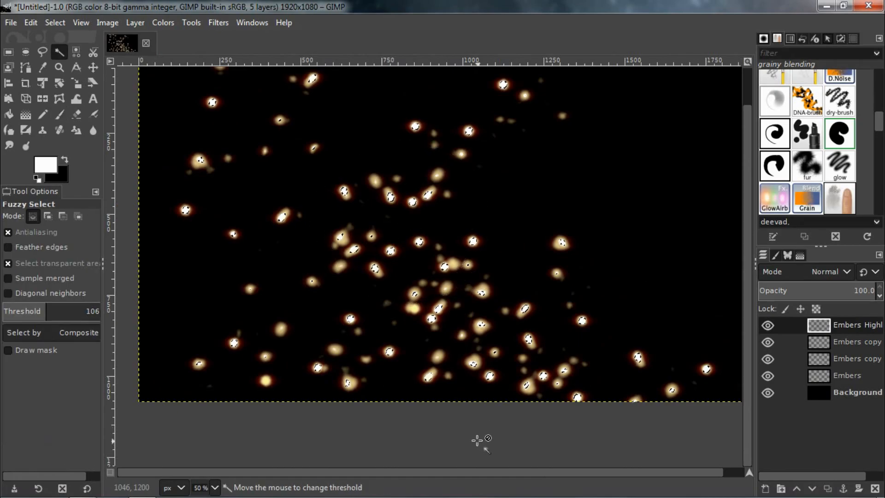
pyautogui.scroll(-1, 469, 362)
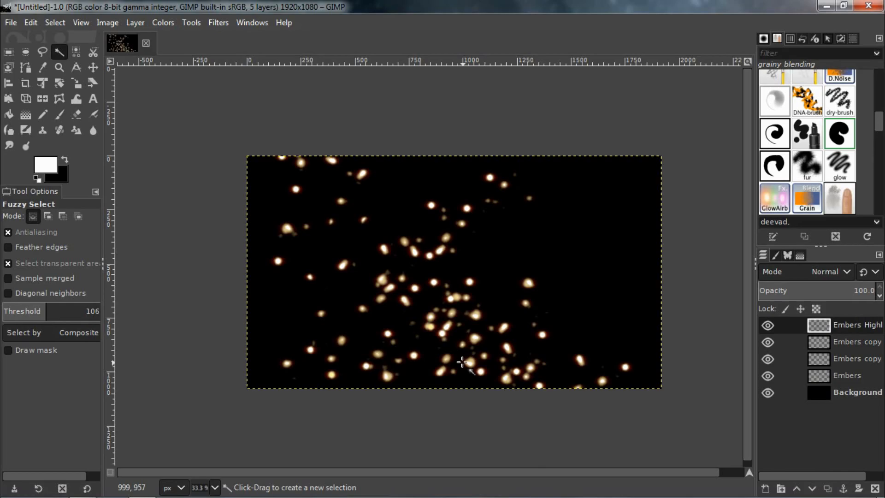
pyautogui.scroll(1, 476, 336)
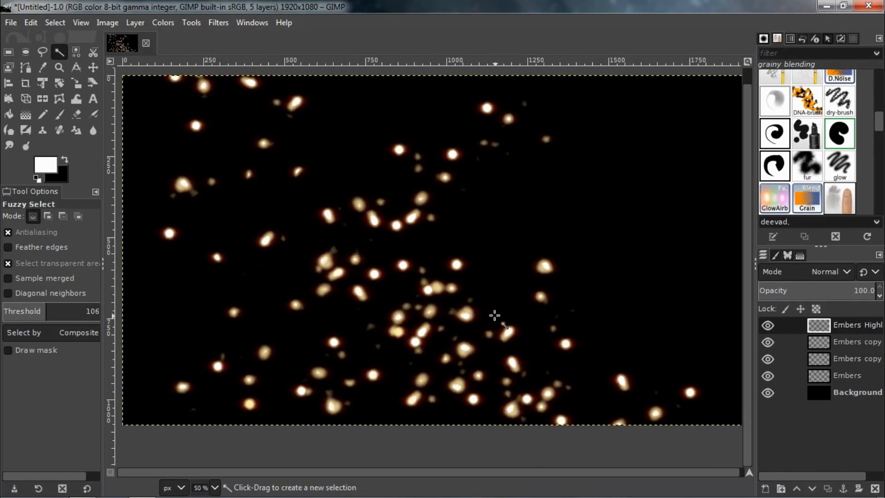
# - Create a transparent 1920 x 1080 layer named Heat Vapors directly above the Background layer
pyautogui.click(811, 398)
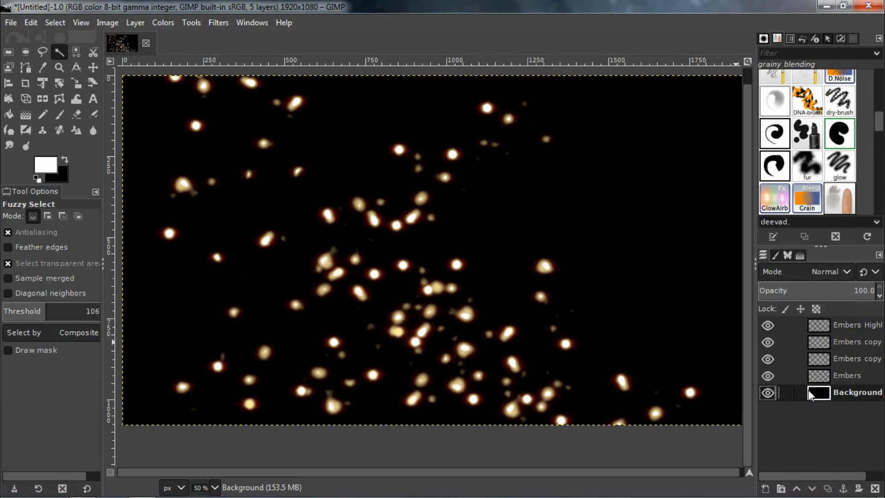
pyautogui.rightClick(812, 396)
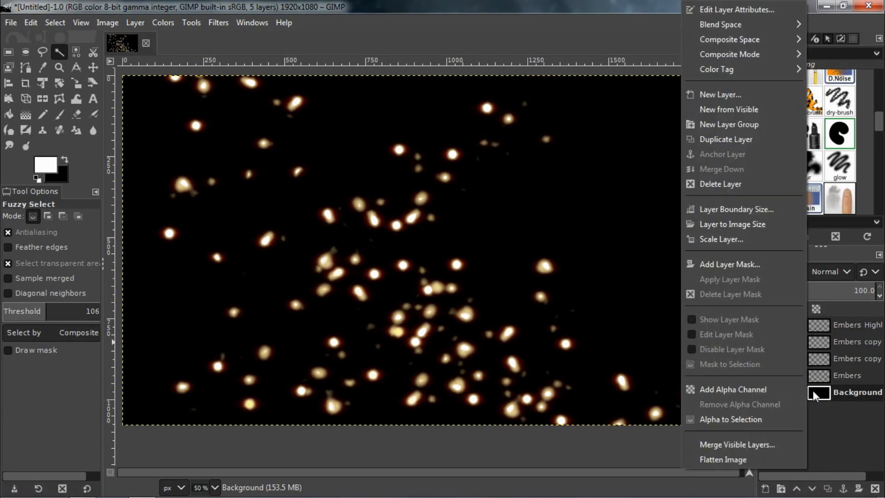
pyautogui.click(720, 97)
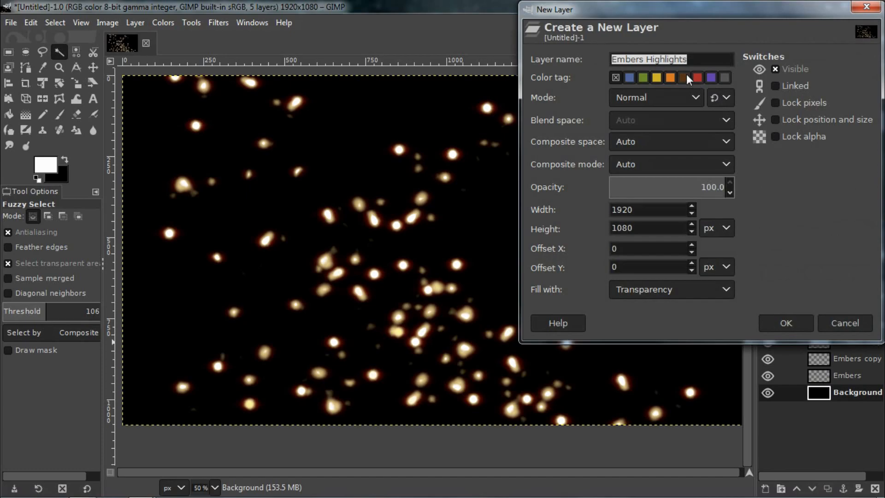
pyautogui.write('Heat')
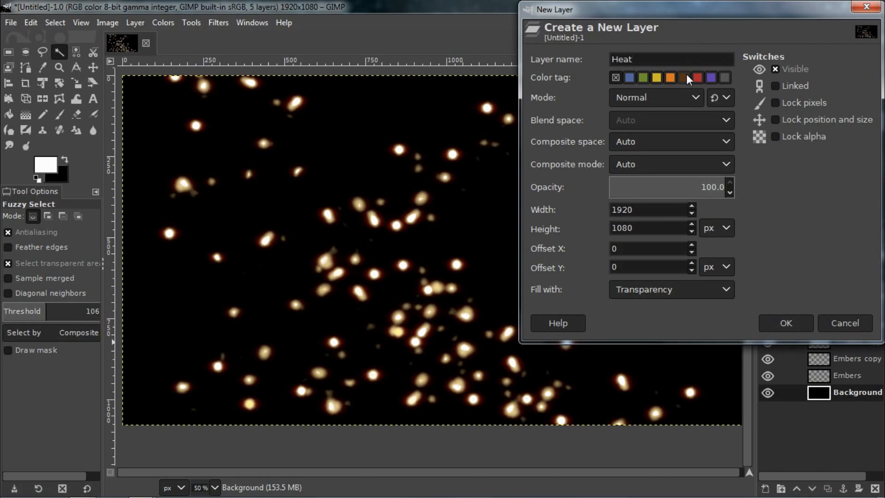
pyautogui.write(' Vapors')
pyautogui.press('Return')
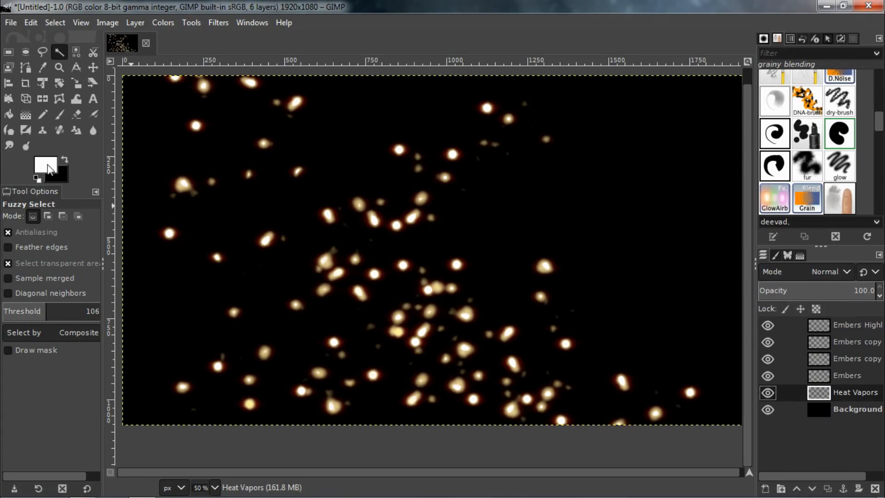
# - Set the foreground color to the bright orange-red from the saved color swatches
pyautogui.click(50, 169)
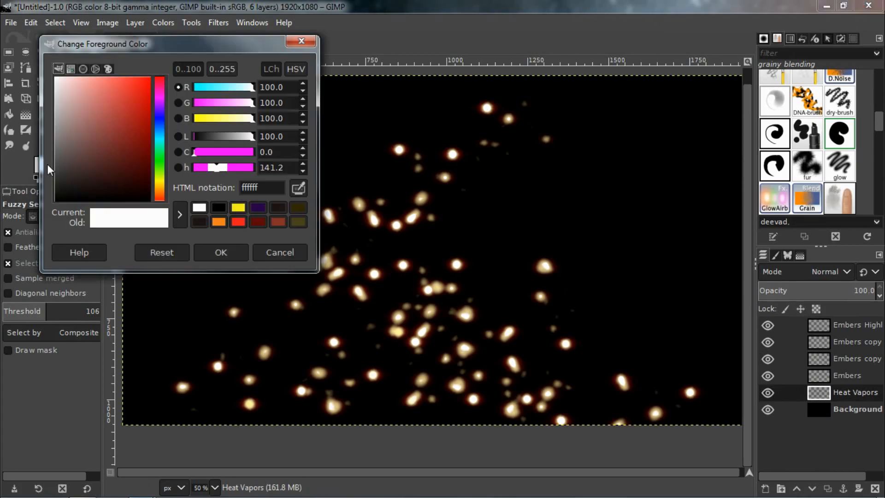
pyautogui.click(238, 222)
pyautogui.click(221, 252)
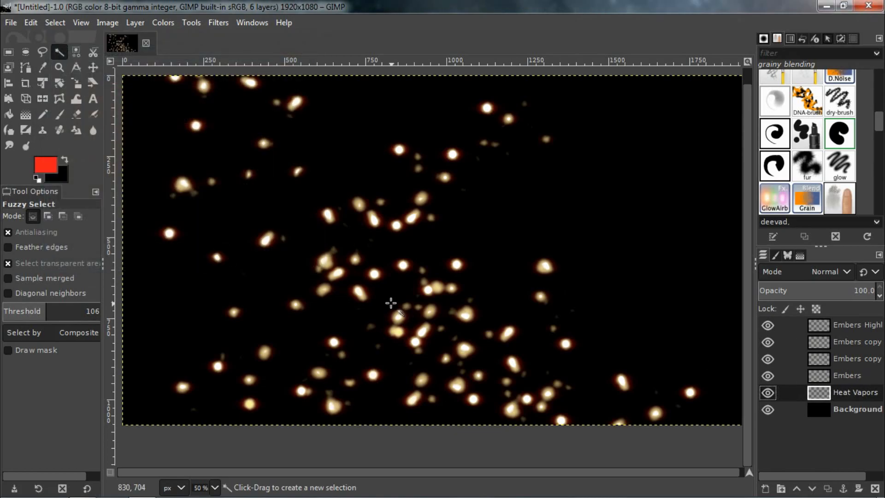
# - Set up the Paintbrush with the soft round brush of hardness 25, opacity 25.2 and size 145.74
pyautogui.press('p')
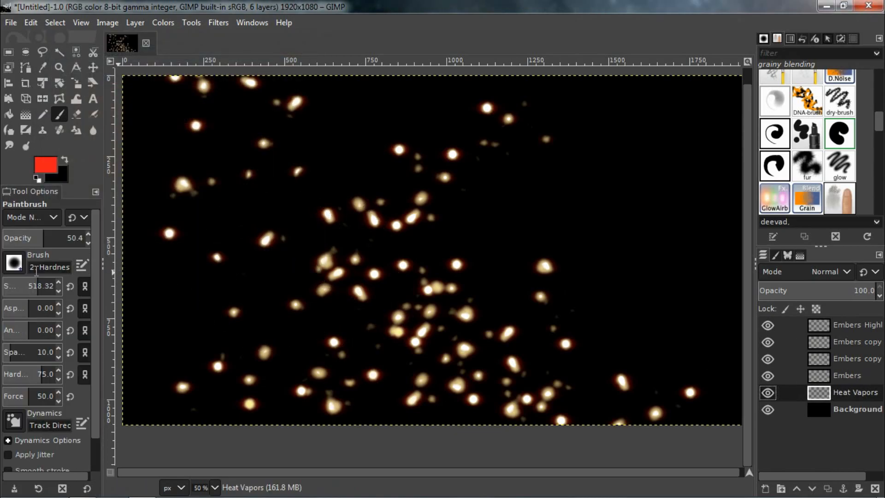
pyautogui.click(13, 264)
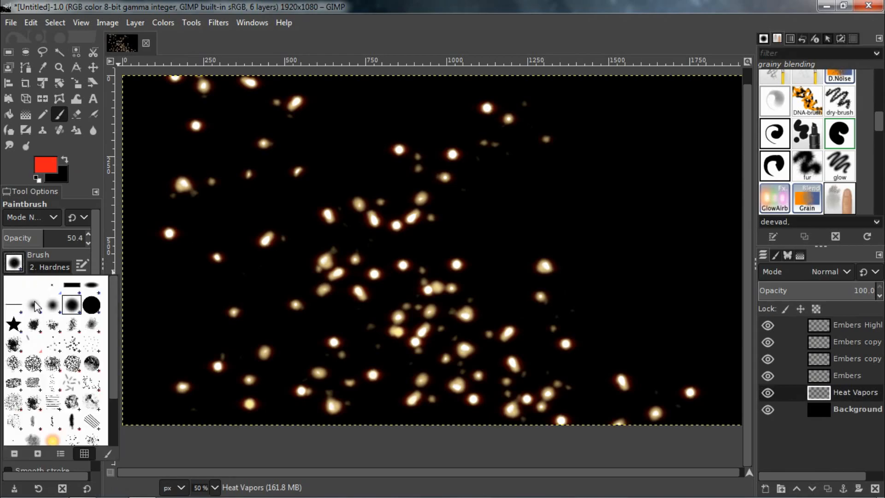
pyautogui.click(37, 307)
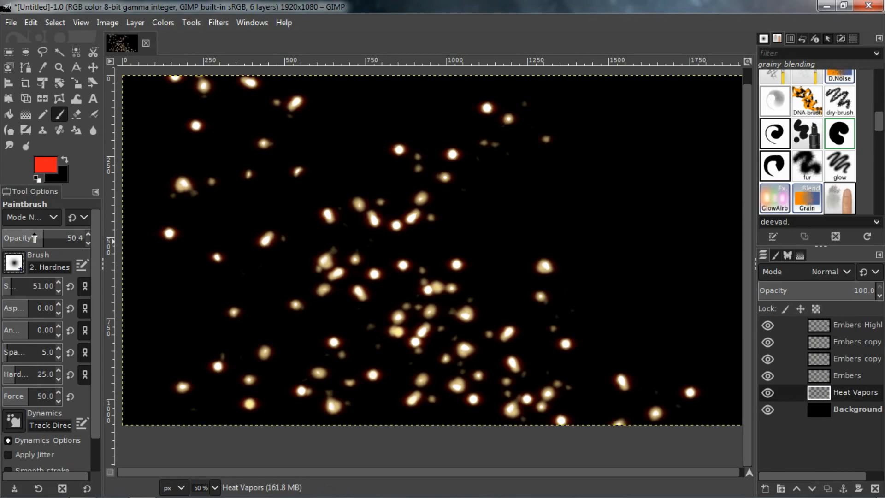
pyautogui.click(25, 238)
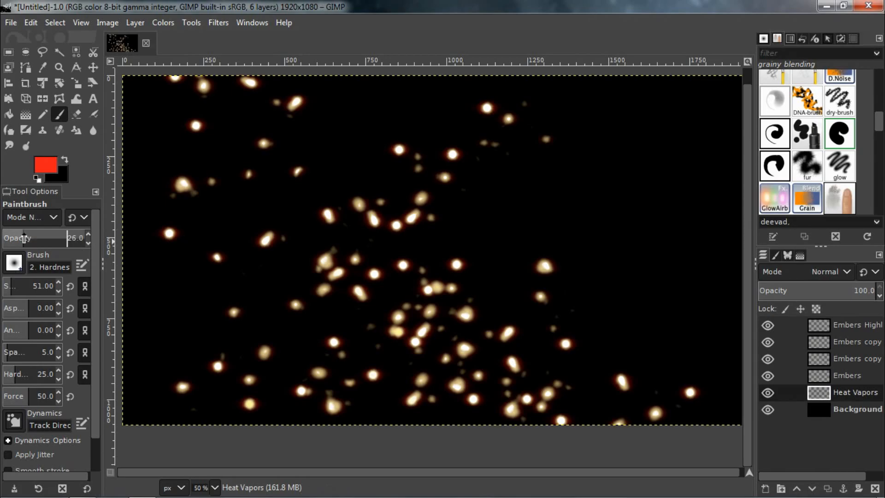
pyautogui.moveTo(24, 238); pyautogui.dragTo(21, 238)
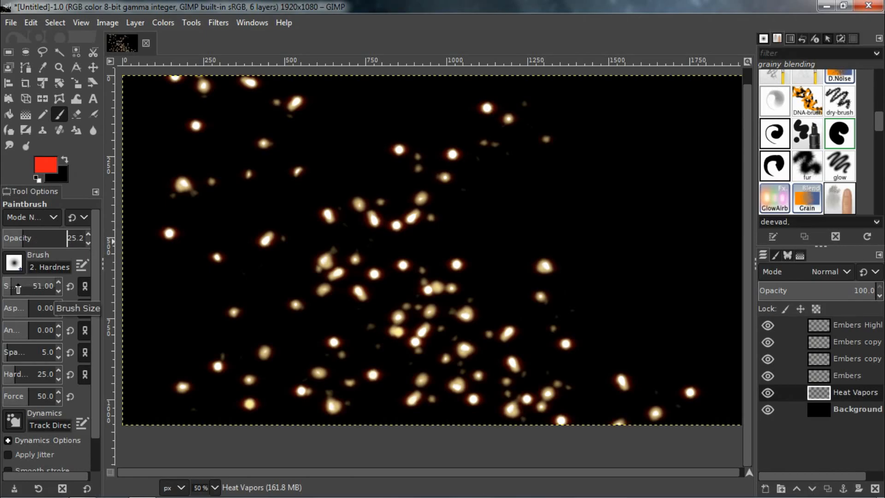
pyautogui.click(19, 288)
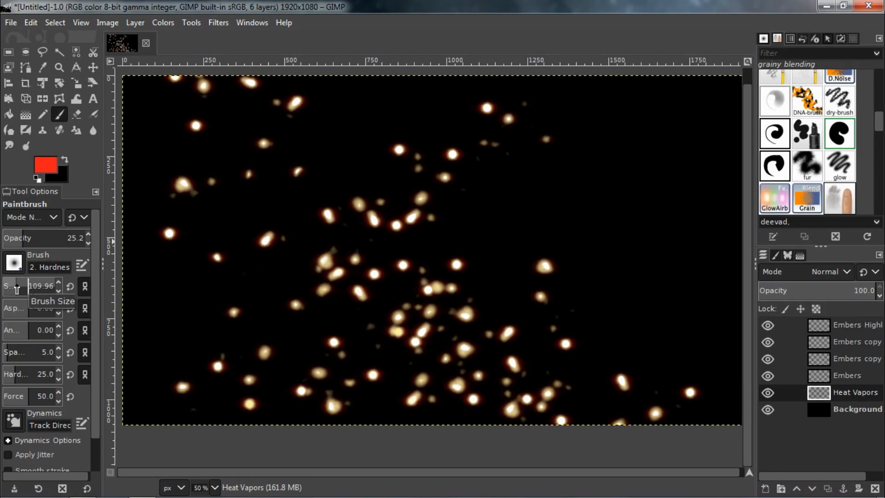
pyautogui.moveTo(13, 290); pyautogui.dragTo(18, 299)
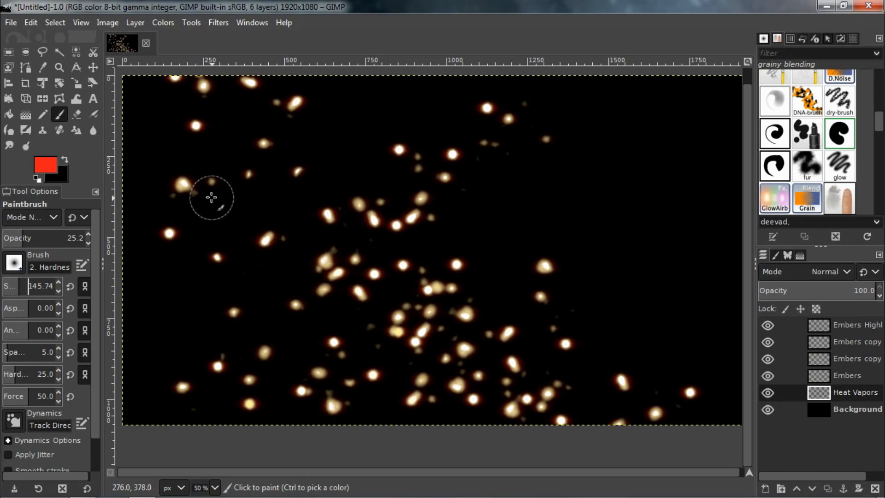
# - Try a red glow dab around the ember near x 430, y 210 on the Heat Vapors layer, and undo it
pyautogui.scroll(-1, 221, 192)
pyautogui.scroll(1, 316, 174)
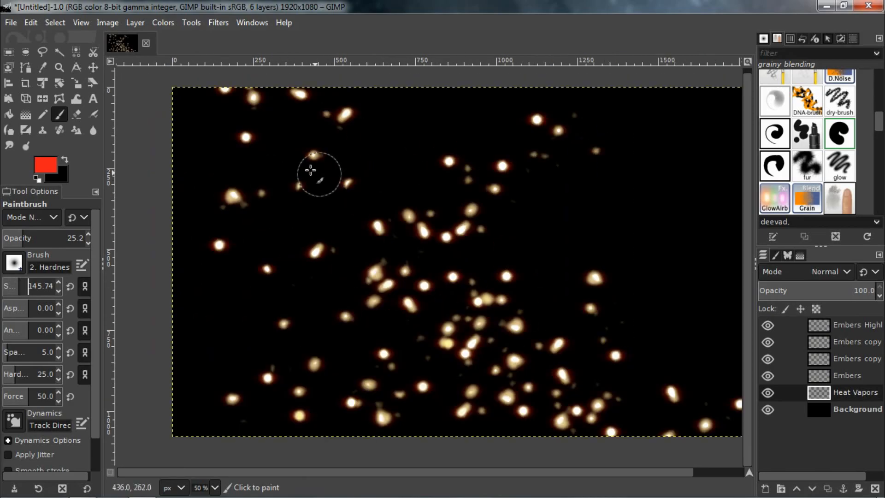
pyautogui.moveTo(307, 151); pyautogui.dragTo(309, 161)
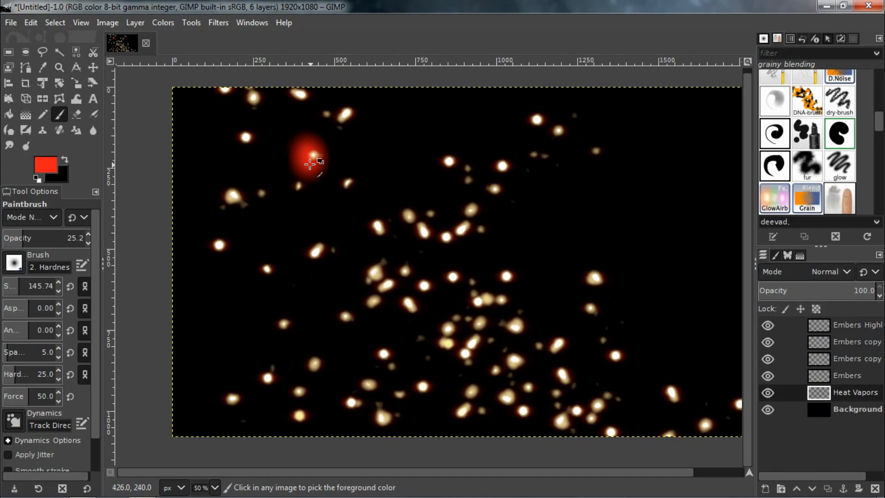
pyautogui.hotkey('ctrl', 'z')
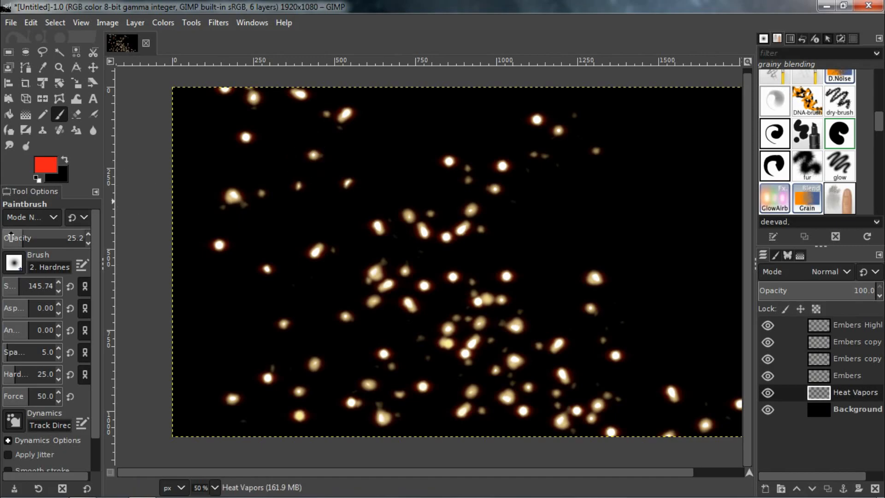
# - Try a fainter red glow stroke at brush opacity 7.9 near the canvas's upper-left embers, and undo it
pyautogui.click(8, 237)
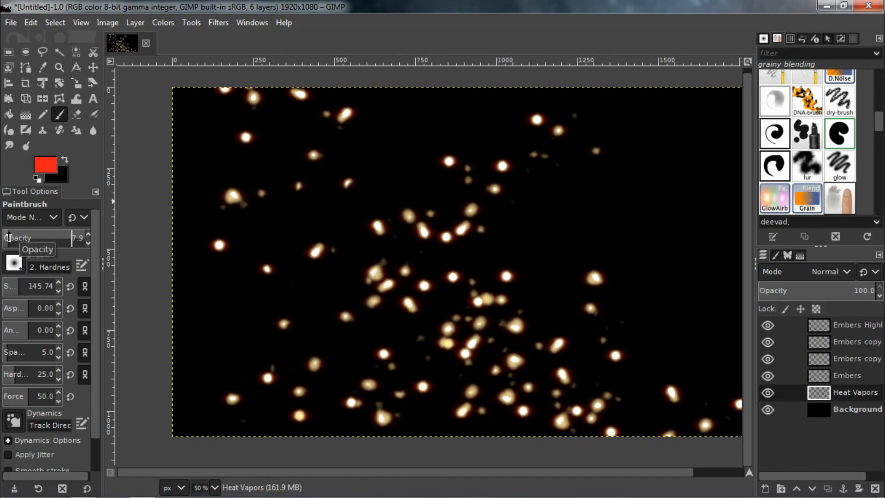
pyautogui.moveTo(270, 184)
pyautogui.mouseDown()
pyautogui.moveTo(222, 209)
pyautogui.moveTo(217, 228)
pyautogui.mouseUp()
pyautogui.hotkey('ctrl', 'z')
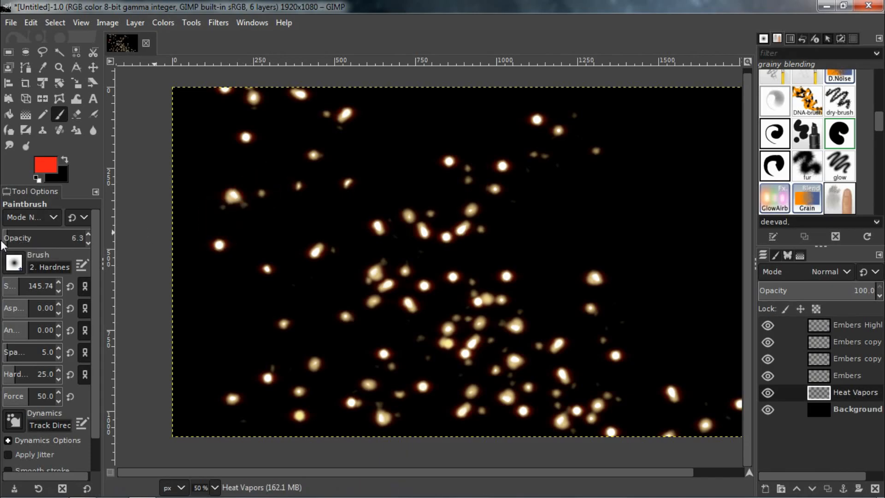
# - Set the Paintbrush opacity to 2.4 and its size to 471.27, undoing the test stroke made in between
pyautogui.click(5, 239)
pyautogui.moveTo(305, 184); pyautogui.dragTo(219, 240)
pyautogui.hotkey('ctrl', 'z')
pyautogui.moveTo(33, 284); pyautogui.dragTo(28, 288)
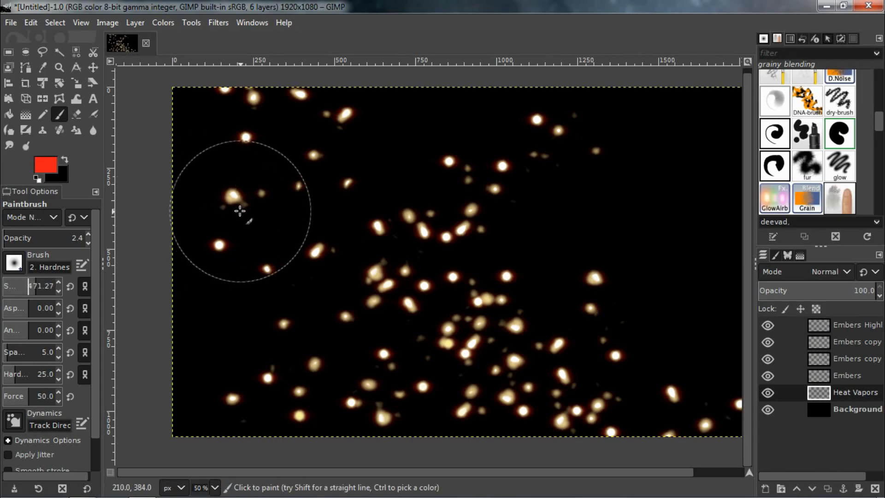
# - Paint a faint red glow on the Heat Vapors layer around the left, bottom, central and upper-right embers
pyautogui.moveTo(249, 222)
pyautogui.mouseDown()
pyautogui.moveTo(237, 253)
pyautogui.moveTo(261, 266)
pyautogui.moveTo(355, 265)
pyautogui.moveTo(380, 281)
pyautogui.mouseUp()
pyautogui.moveTo(291, 349)
pyautogui.mouseDown()
pyautogui.moveTo(308, 399)
pyautogui.moveTo(245, 398)
pyautogui.moveTo(281, 386)
pyautogui.moveTo(235, 392)
pyautogui.moveTo(276, 390)
pyautogui.moveTo(302, 409)
pyautogui.mouseUp()
pyautogui.moveTo(458, 367)
pyautogui.mouseDown()
pyautogui.moveTo(466, 312)
pyautogui.moveTo(480, 302)
pyautogui.moveTo(451, 259)
pyautogui.moveTo(465, 223)
pyautogui.moveTo(392, 217)
pyautogui.moveTo(295, 143)
pyautogui.mouseUp()
pyautogui.moveTo(531, 415)
pyautogui.mouseDown()
pyautogui.moveTo(516, 381)
pyautogui.moveTo(387, 387)
pyautogui.moveTo(484, 376)
pyautogui.moveTo(462, 419)
pyautogui.moveTo(411, 400)
pyautogui.mouseUp()
pyautogui.press('ctrl')
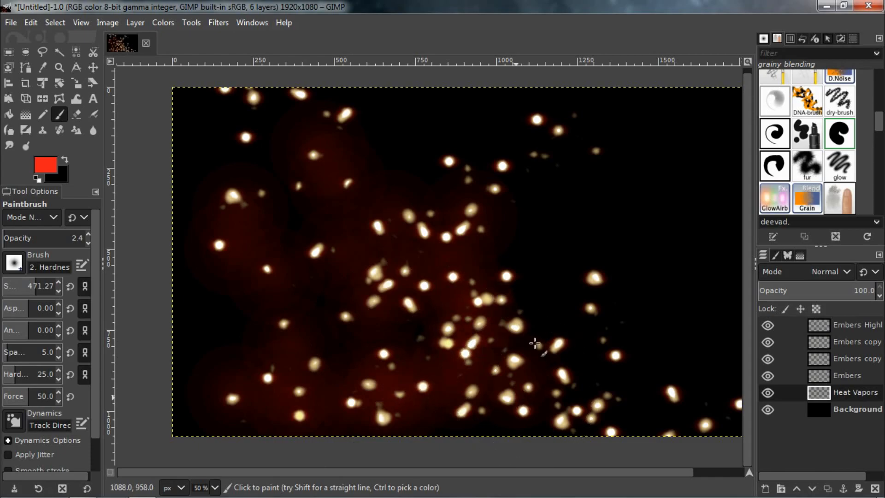
pyautogui.moveTo(524, 165)
pyautogui.mouseDown()
pyautogui.moveTo(558, 133)
pyautogui.moveTo(609, 174)
pyautogui.mouseUp()
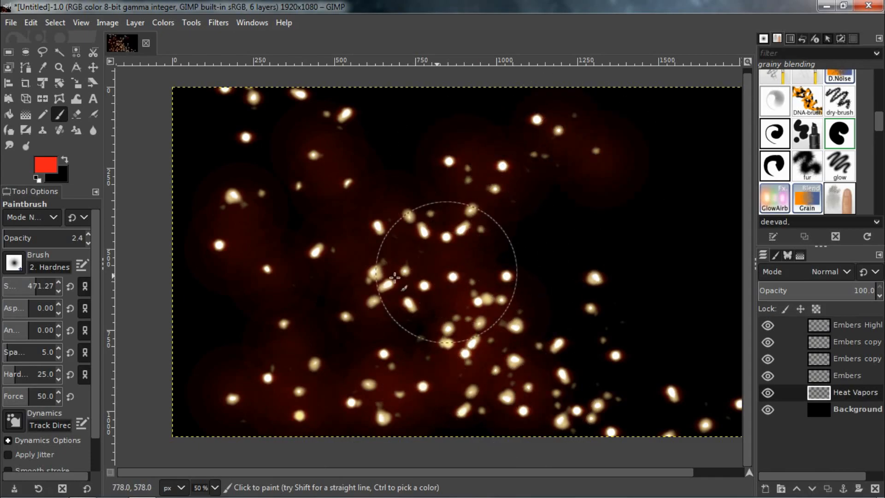
# - Build up the red glow around the dense central embers and extend it along the canvas's lower edge to the lower-right embers
pyautogui.scroll(1, 406, 249)
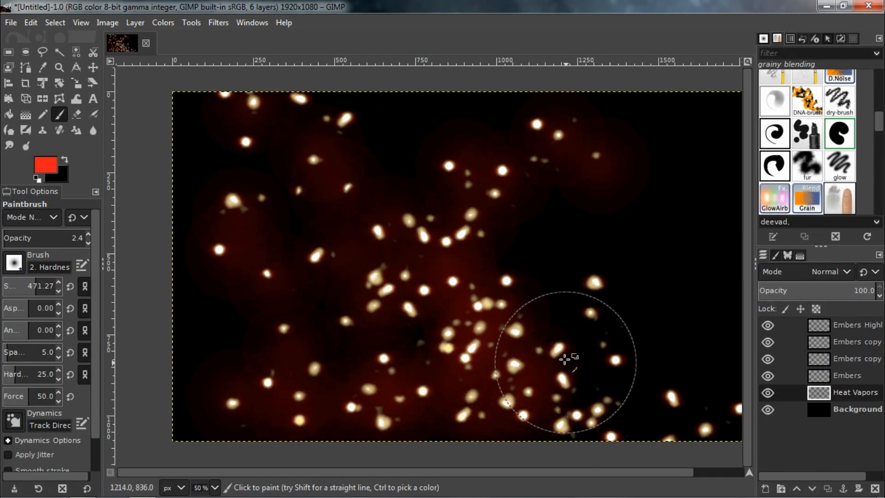
pyautogui.scroll(-3, 564, 362)
pyautogui.hscroll(2, 553, 359)
pyautogui.scroll(1, 524, 364)
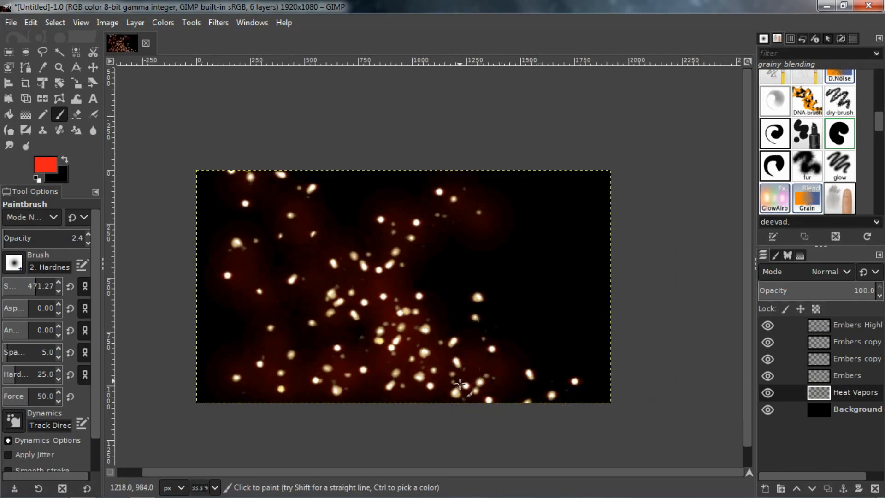
pyautogui.moveTo(480, 334); pyautogui.dragTo(473, 305)
pyautogui.click(436, 299)
pyautogui.click(323, 345)
pyautogui.click(553, 387)
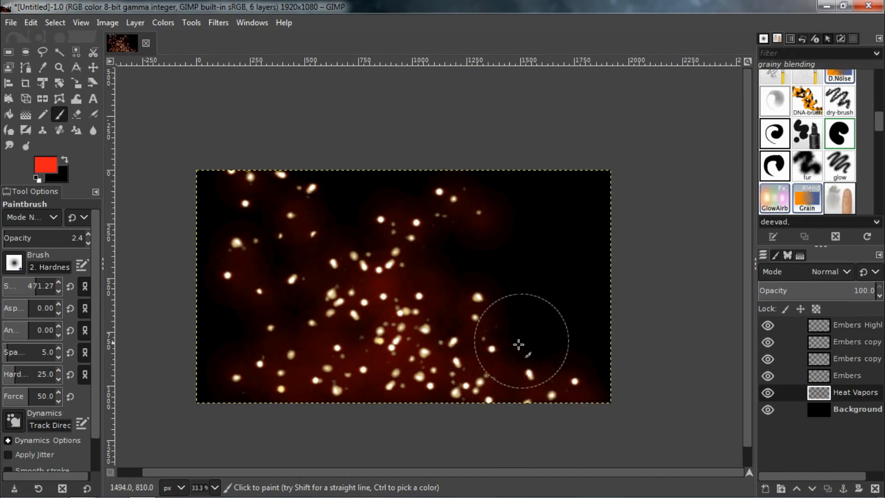
# - Soften the red glow on the Heat Vapors layer with the Smudge tool at opacity 58.3
pyautogui.scroll(2, 405, 312)
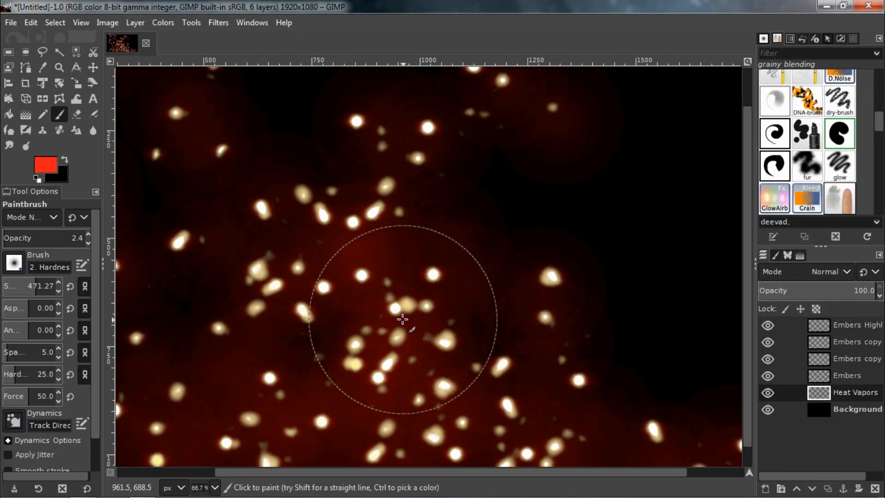
pyautogui.scroll(1, 423, 326)
pyautogui.scroll(-4, 422, 328)
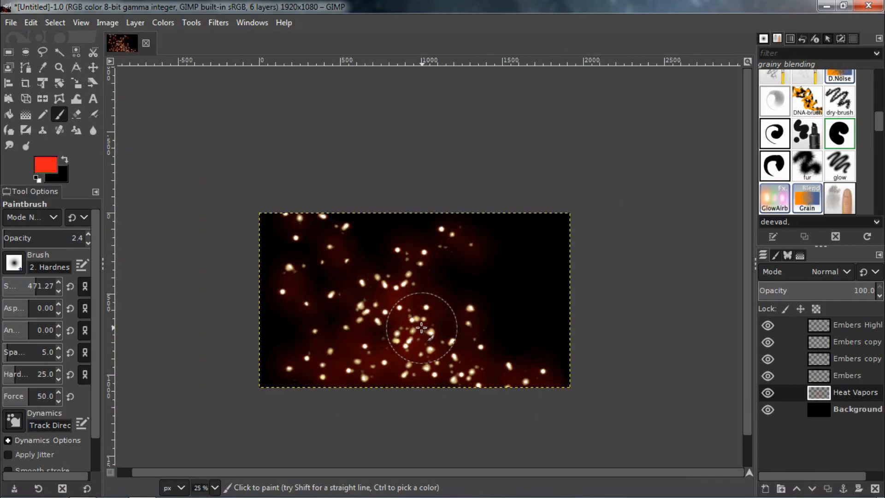
pyautogui.scroll(4, 402, 325)
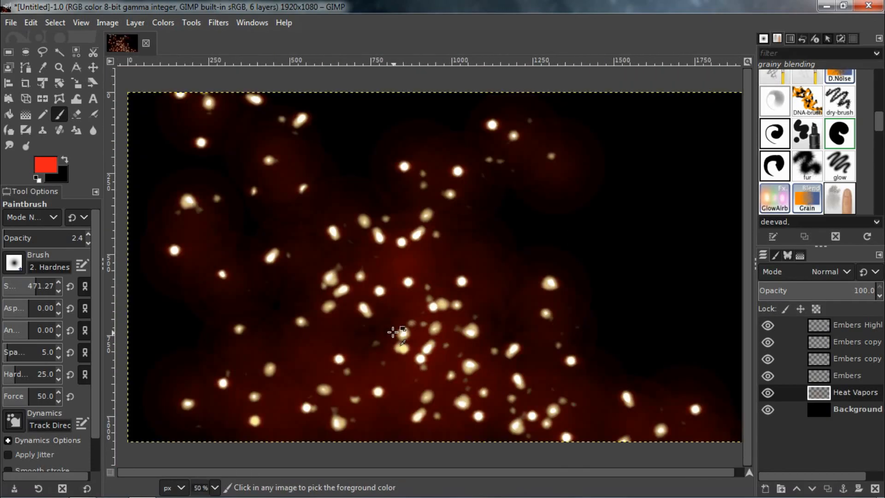
pyautogui.scroll(-1, 475, 318)
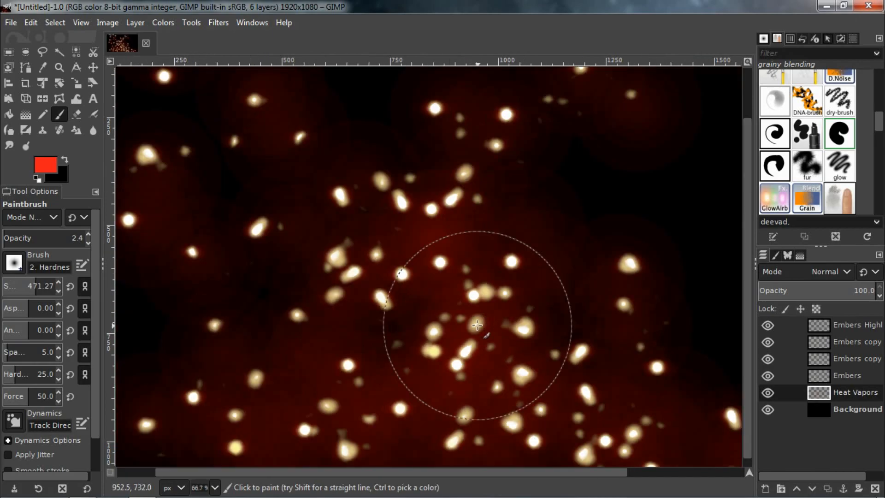
pyautogui.click(9, 146)
pyautogui.scroll(-2, 376, 317)
pyautogui.scroll(2, 366, 336)
pyautogui.scroll(-1, 366, 336)
pyautogui.moveTo(68, 239); pyautogui.dragTo(50, 239)
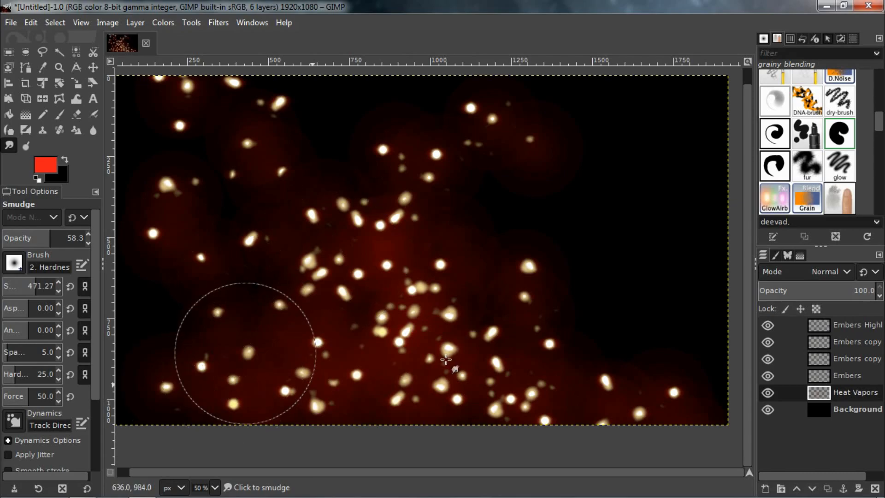
pyautogui.scroll(-1, 446, 359)
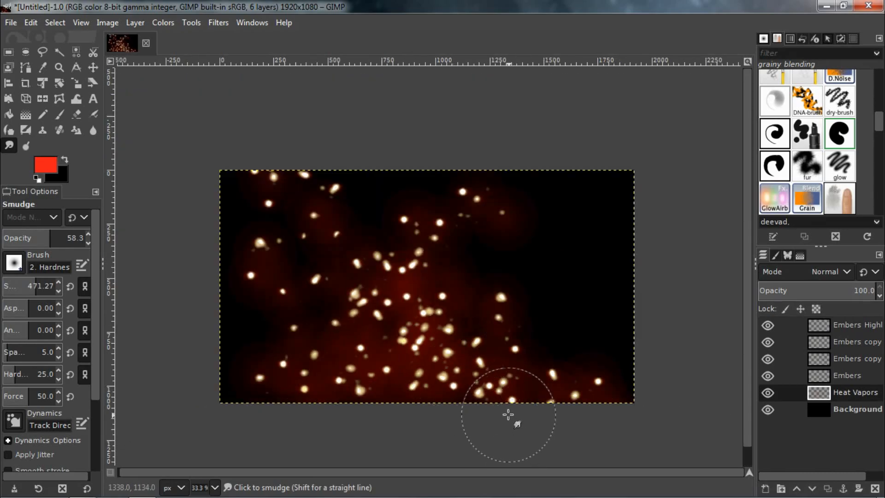
# - Set the Eraser to opacity 23.6, keeping the soft hardness 25 brush, for thinning the Heat Vapors glow
pyautogui.hotkey('shift', 'e')
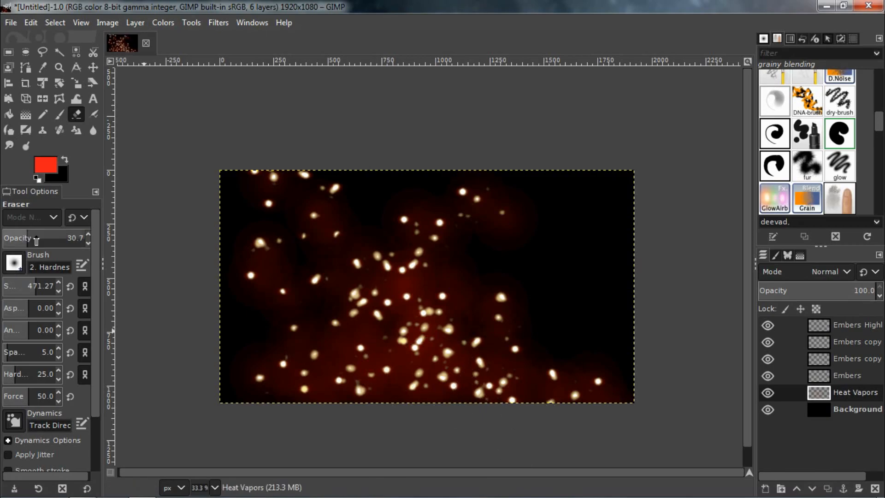
pyautogui.click(16, 261)
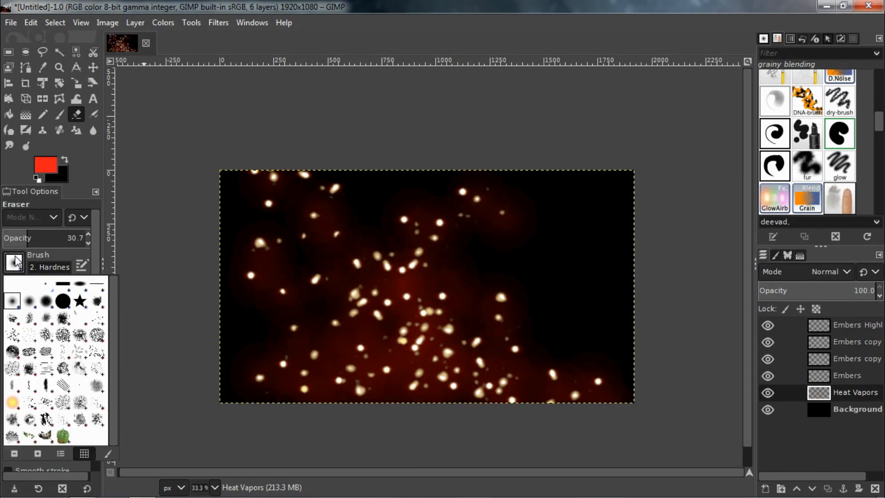
pyautogui.click(16, 261)
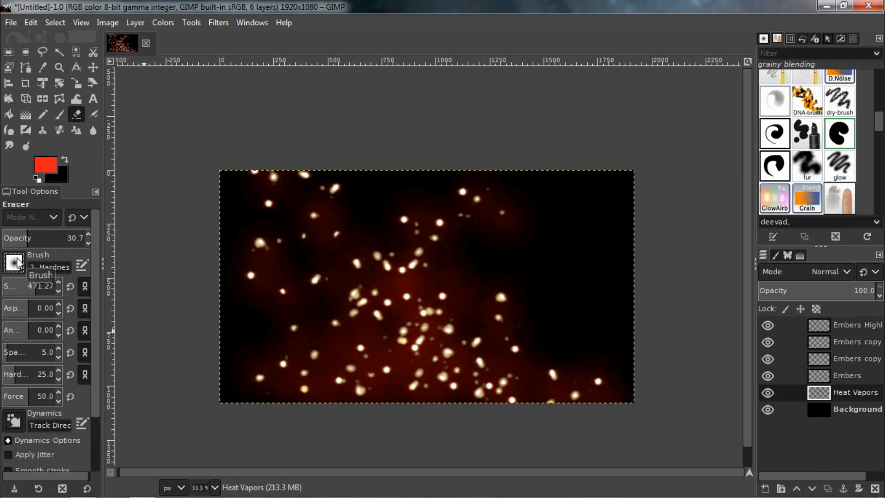
pyautogui.moveTo(28, 238); pyautogui.dragTo(23, 238)
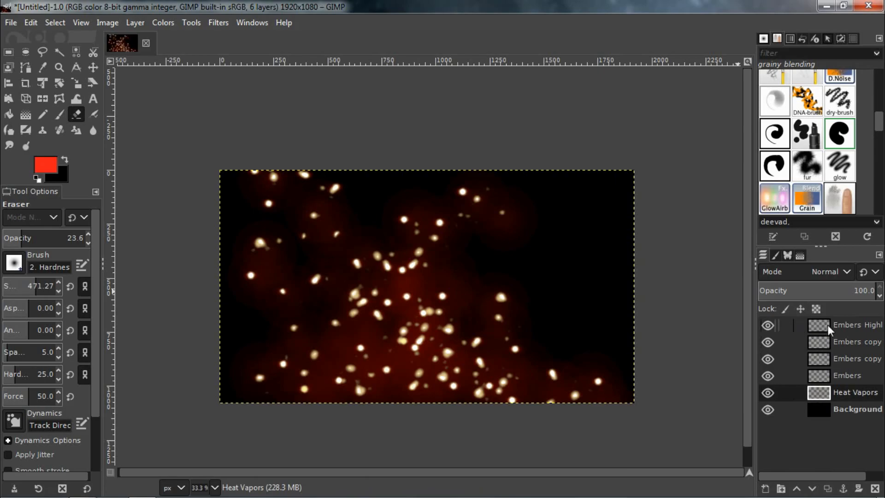
pyautogui.moveTo(852, 407)
pyautogui.mouseDown()
pyautogui.moveTo(826, 345)
pyautogui.moveTo(828, 402)
pyautogui.moveTo(814, 405)
pyautogui.moveTo(843, 395)
pyautogui.mouseUp()
pyautogui.keyDown('ctrl'); pyautogui.scroll(-3, 660, 322); pyautogui.keyUp('ctrl')
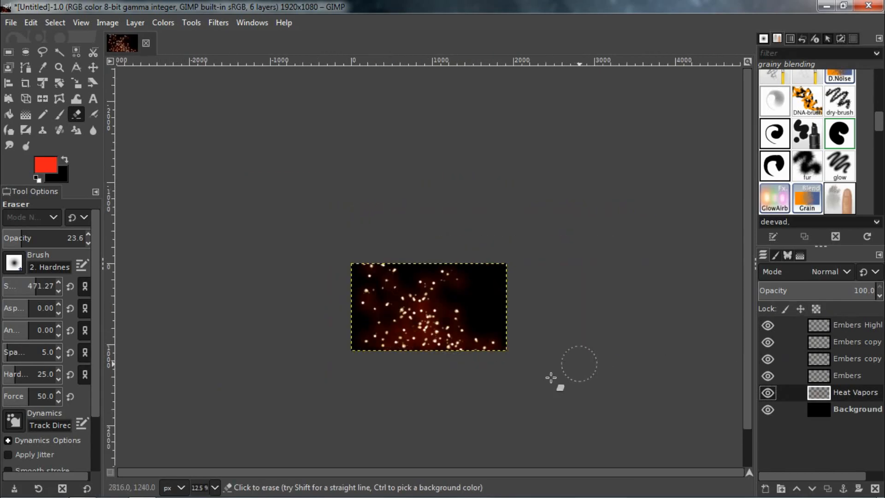
pyautogui.keyDown('ctrl'); pyautogui.scroll(-1, 492, 365); pyautogui.keyUp('ctrl')
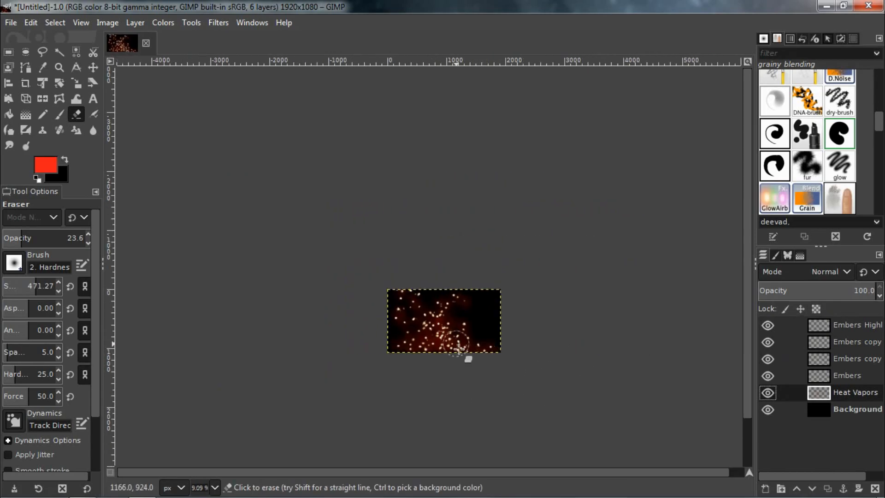
pyautogui.keyDown('ctrl'); pyautogui.scroll(3, 480, 313); pyautogui.keyUp('ctrl')
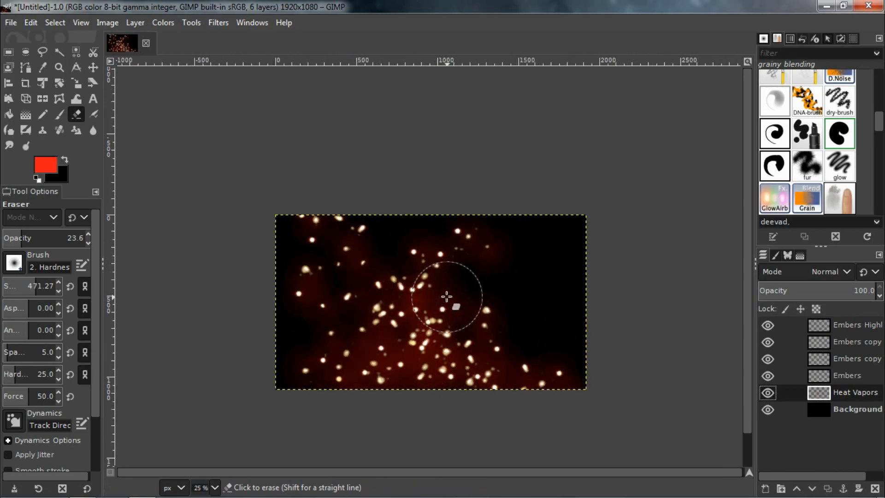
pyautogui.keyDown('ctrl'); pyautogui.scroll(1, 464, 277); pyautogui.keyUp('ctrl')
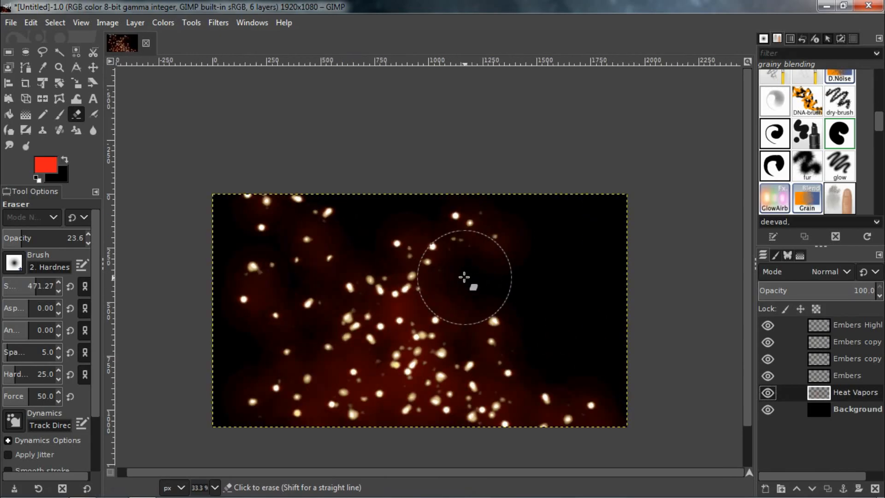